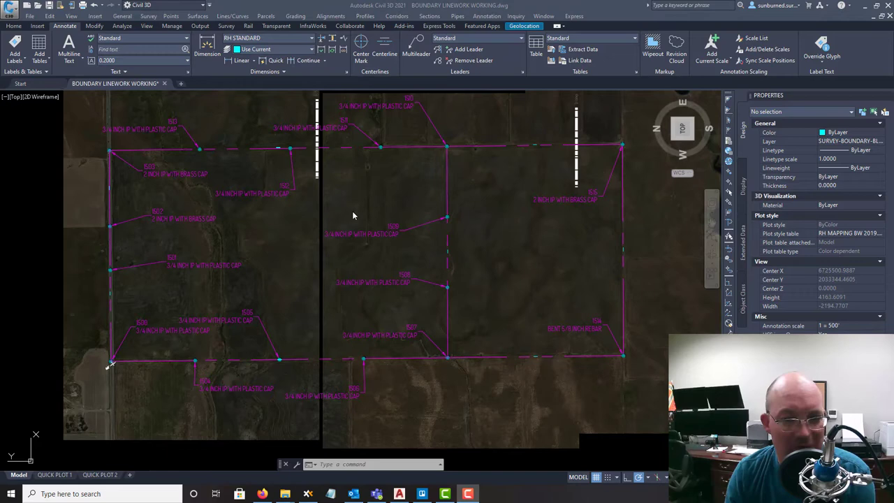
{"action": "left_click", "coordinate": [518, 316]}
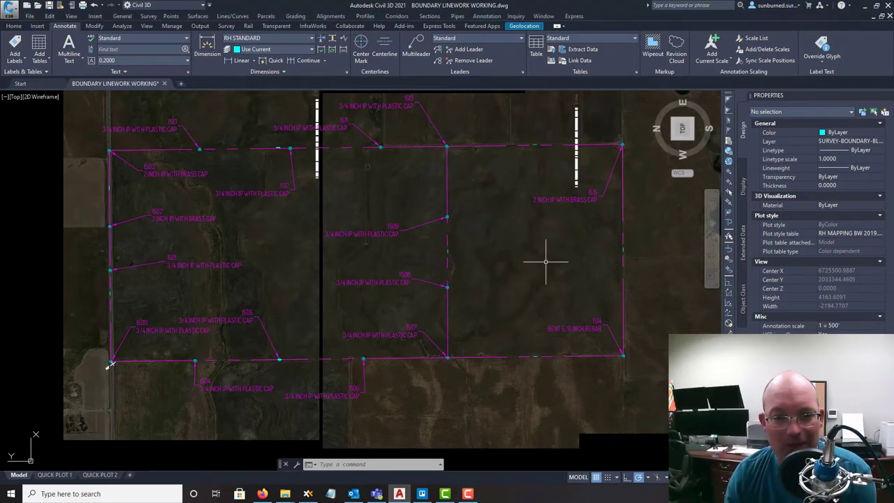
{"action": "mouse_move", "coordinate": [501, 274]}
{"action": "middle_mouse_down"}
{"action": "mouse_move", "coordinate": [546, 303]}
{"action": "mouse_move", "coordinate": [529, 288]}
{"action": "middle_mouse_up"}
{"action": "middle_click_drag", "start_coordinate": [543, 245], "coordinate": [531, 253]}
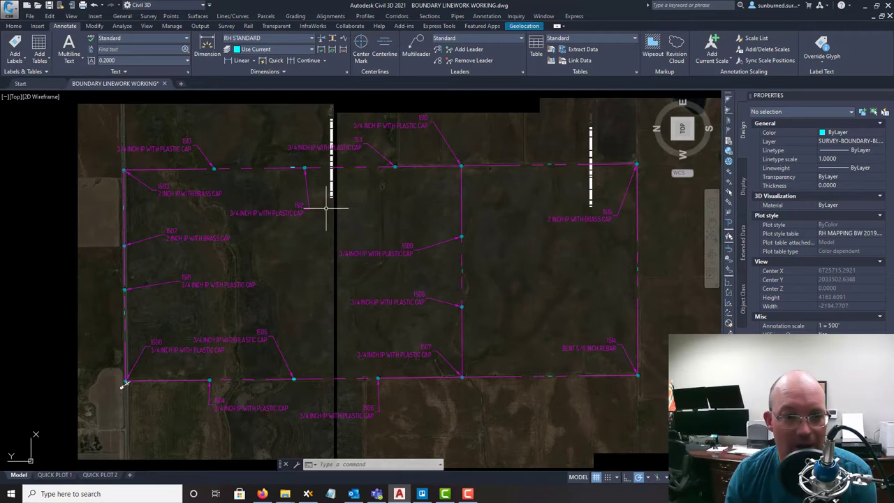
{"action": "middle_click_drag", "start_coordinate": [333, 204], "coordinate": [433, 201]}
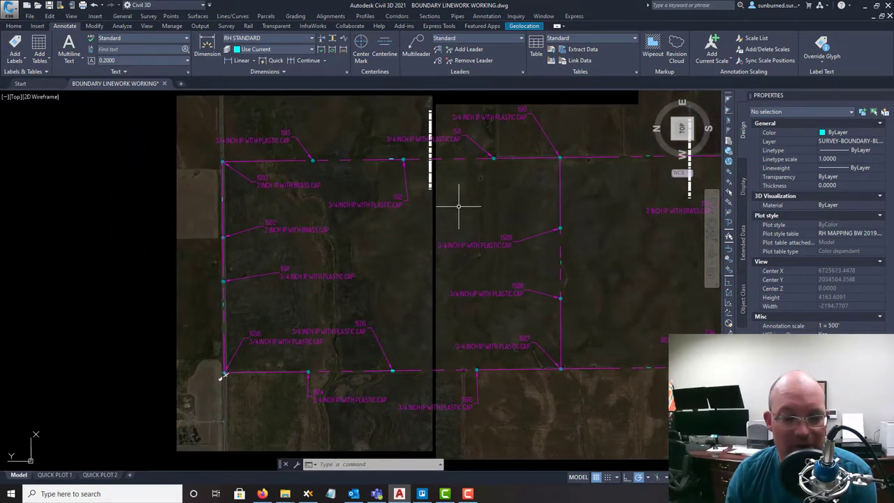
{"action": "mouse_move", "coordinate": [409, 305]}
{"action": "middle_mouse_down"}
{"action": "mouse_move", "coordinate": [385, 307]}
{"action": "mouse_move", "coordinate": [339, 280]}
{"action": "middle_mouse_up"}
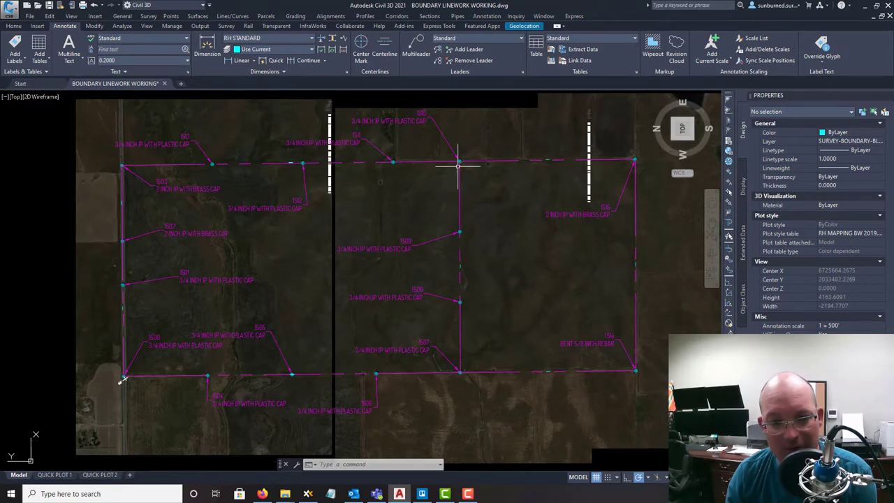
{"action": "mouse_move", "coordinate": [276, 262]}
{"action": "middle_mouse_down"}
{"action": "mouse_move", "coordinate": [374, 269]}
{"action": "mouse_move", "coordinate": [365, 265]}
{"action": "middle_mouse_up"}
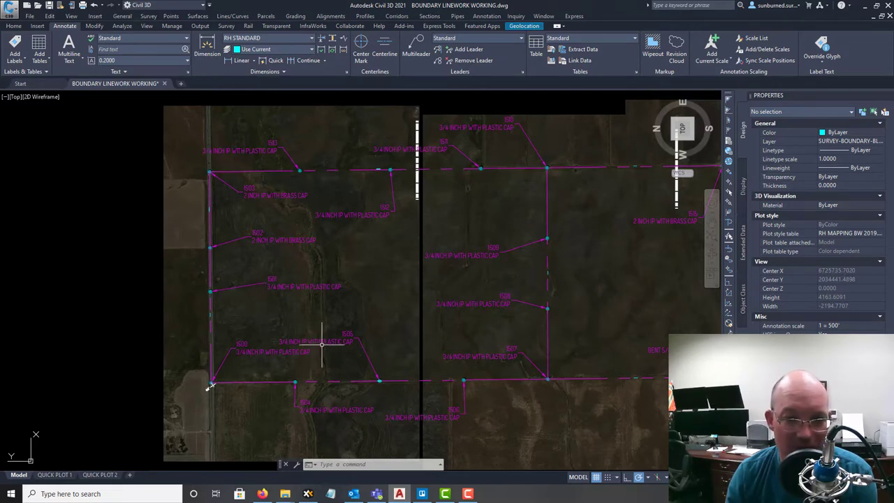
{"action": "middle_click_drag", "start_coordinate": [505, 274], "coordinate": [473, 283]}
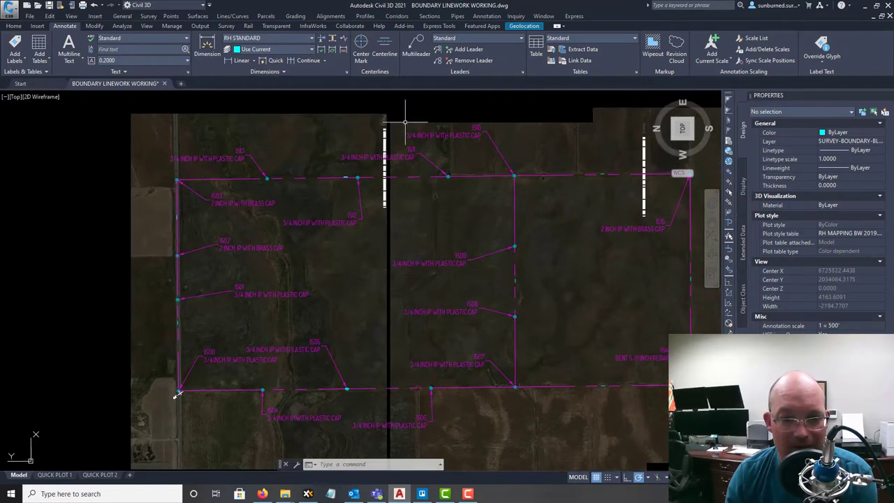
{"action": "mouse_move", "coordinate": [539, 358]}
{"action": "middle_mouse_down"}
{"action": "mouse_move", "coordinate": [519, 282]}
{"action": "mouse_move", "coordinate": [531, 348]}
{"action": "middle_mouse_up"}
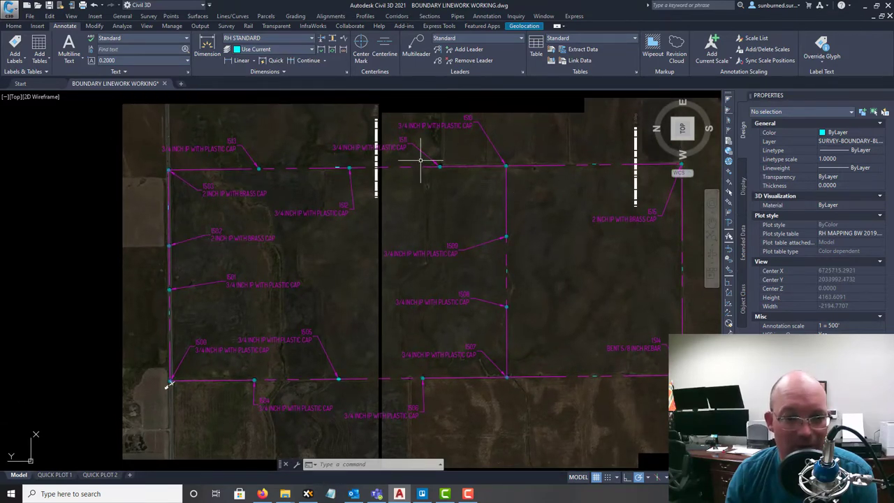
Examine the labelled monument points against the boundary lines, from points 1510 to 1512 and along the section's other sides
{"action": "scroll", "coordinate": [421, 159], "scroll_direction": "up", "scroll_amount": 4}
{"action": "scroll", "coordinate": [484, 175], "scroll_direction": "up", "scroll_amount": 2}
{"action": "middle_click_drag", "start_coordinate": [538, 188], "coordinate": [396, 244]}
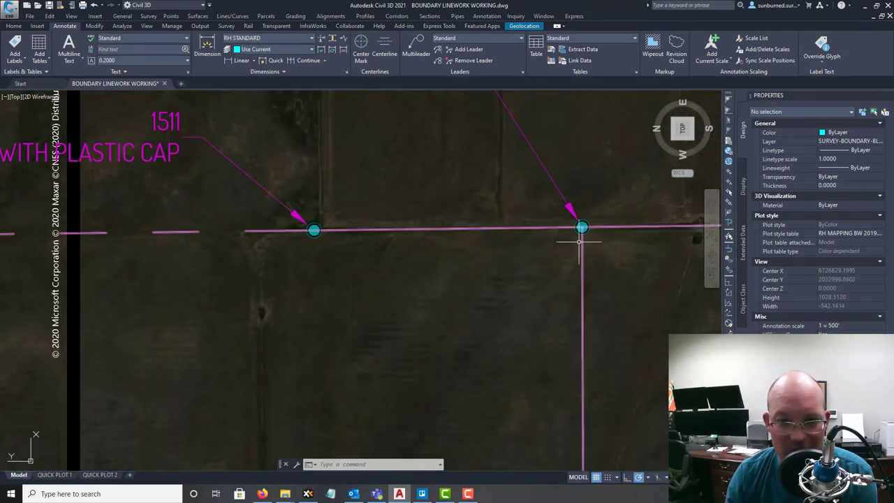
{"action": "scroll", "coordinate": [580, 243], "scroll_direction": "down", "scroll_amount": 4}
{"action": "scroll", "coordinate": [480, 241], "scroll_direction": "down", "scroll_amount": 2}
{"action": "middle_click_drag", "start_coordinate": [429, 208], "coordinate": [463, 202]}
{"action": "scroll", "coordinate": [545, 214], "scroll_direction": "up", "scroll_amount": 5}
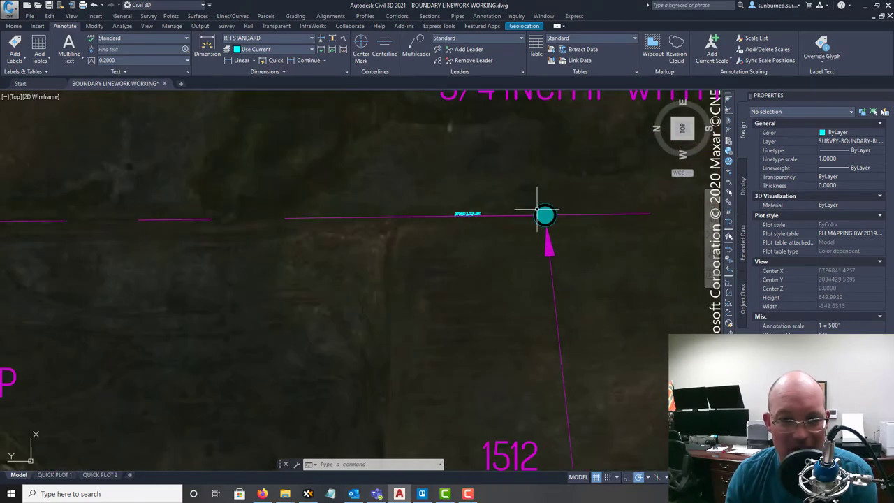
{"action": "scroll", "coordinate": [244, 217], "scroll_direction": "down", "scroll_amount": 2}
{"action": "middle_click_drag", "start_coordinate": [253, 256], "coordinate": [408, 156]}
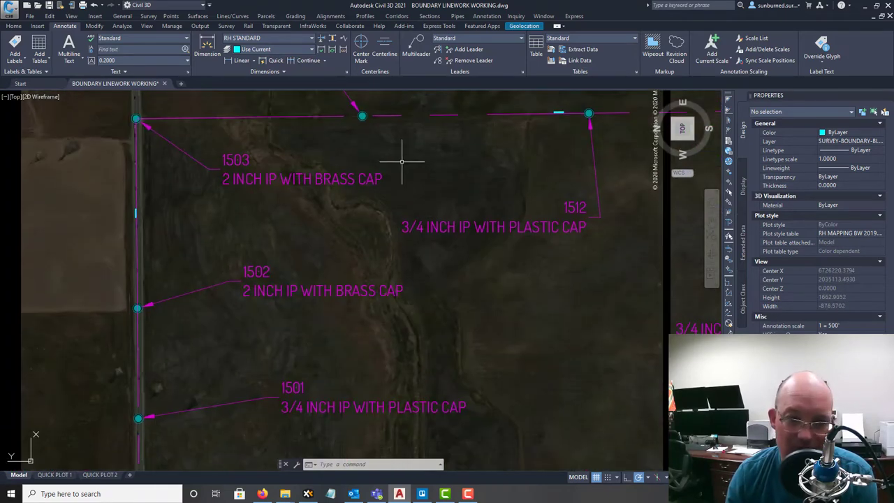
{"action": "scroll", "coordinate": [419, 224], "scroll_direction": "down", "scroll_amount": 2}
{"action": "middle_click_drag", "start_coordinate": [453, 333], "coordinate": [457, 173]}
{"action": "mouse_move", "coordinate": [600, 305]}
{"action": "middle_mouse_down"}
{"action": "mouse_move", "coordinate": [471, 235]}
{"action": "mouse_move", "coordinate": [376, 294]}
{"action": "mouse_move", "coordinate": [435, 360]}
{"action": "middle_mouse_up"}
{"action": "scroll", "coordinate": [493, 206], "scroll_direction": "down", "scroll_amount": 3}
{"action": "middle_click_drag", "start_coordinate": [419, 200], "coordinate": [410, 219]}
{"action": "scroll", "coordinate": [407, 233], "scroll_direction": "up", "scroll_amount": 1}
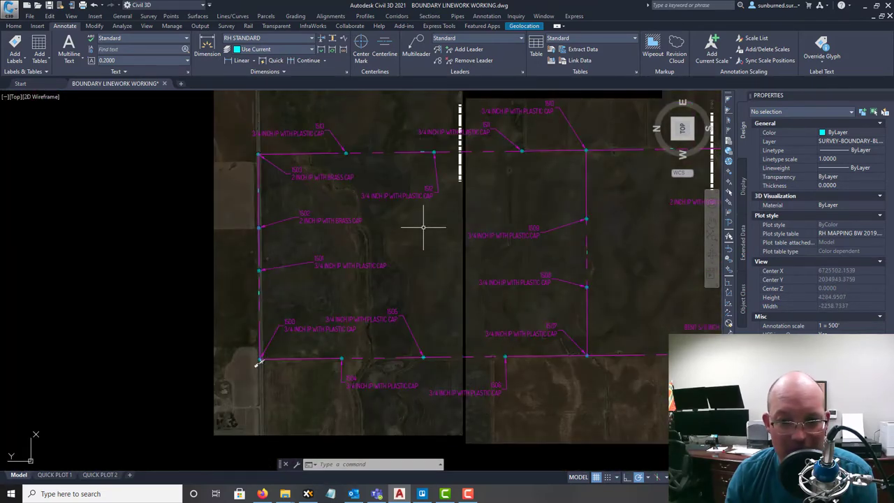
{"action": "middle_click_drag", "start_coordinate": [457, 244], "coordinate": [433, 244]}
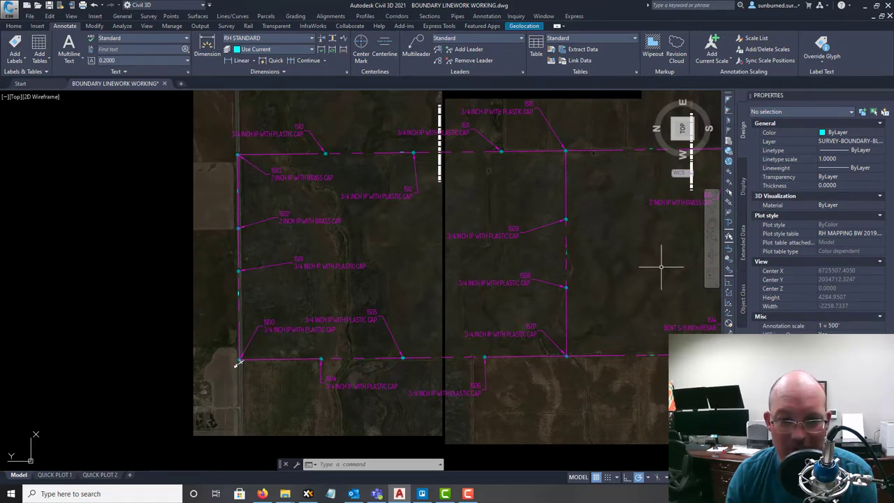
{"action": "mouse_move", "coordinate": [660, 261]}
{"action": "middle_mouse_down"}
{"action": "mouse_move", "coordinate": [533, 245]}
{"action": "mouse_move", "coordinate": [580, 261]}
{"action": "mouse_move", "coordinate": [585, 279]}
{"action": "mouse_move", "coordinate": [568, 275]}
{"action": "middle_mouse_up"}
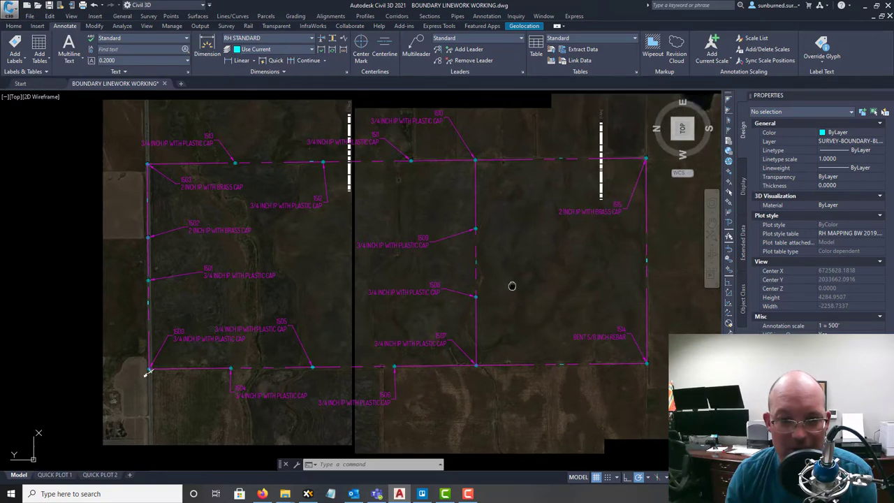
{"action": "mouse_move", "coordinate": [513, 286]}
{"action": "middle_mouse_down"}
{"action": "mouse_move", "coordinate": [611, 282]}
{"action": "mouse_move", "coordinate": [589, 261]}
{"action": "mouse_move", "coordinate": [501, 289]}
{"action": "middle_mouse_up"}
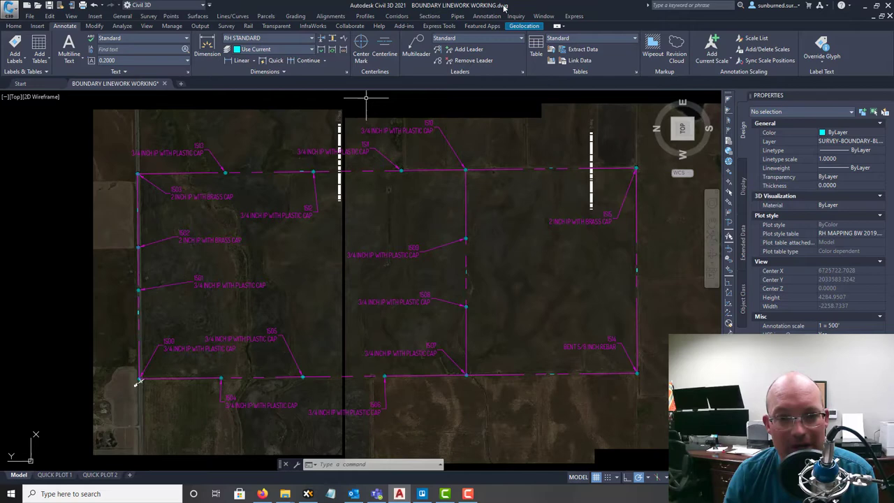
Save a copy of the drawing as BOUNDARY SEARCH.dwg in the Boundary folder
{"action": "left_click", "coordinate": [30, 15]}
{"action": "left_click", "coordinate": [51, 81]}
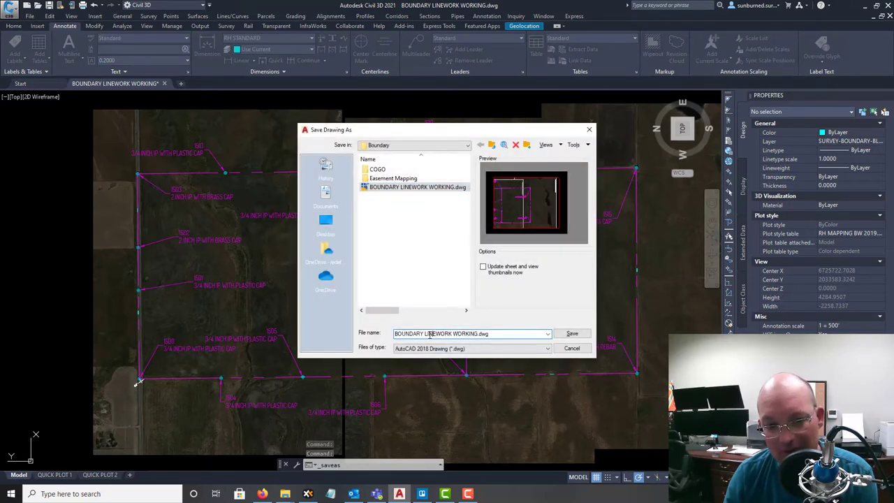
{"action": "left_click_drag", "start_coordinate": [424, 333], "coordinate": [478, 333]}
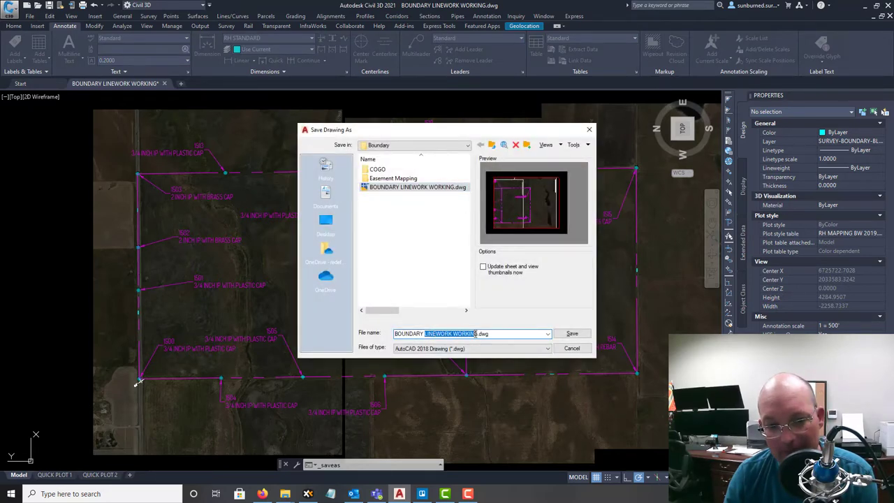
{"action": "type", "text": "SEARCH"}
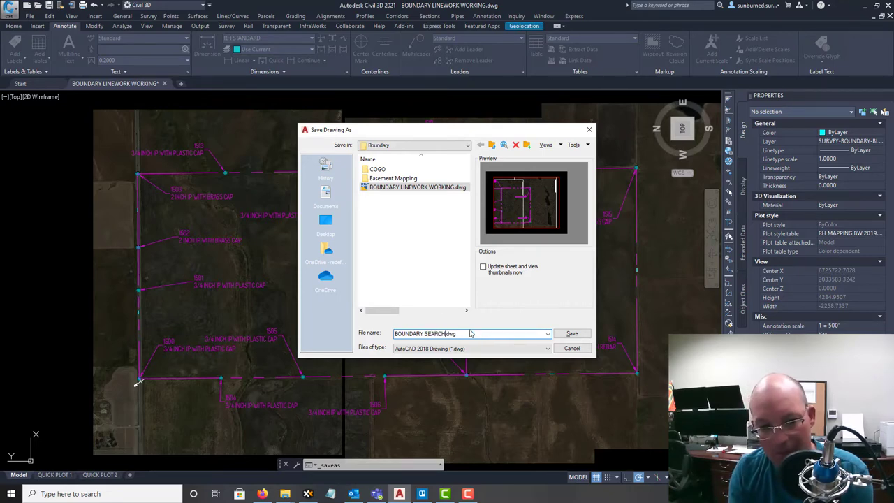
{"action": "key", "text": "Return"}
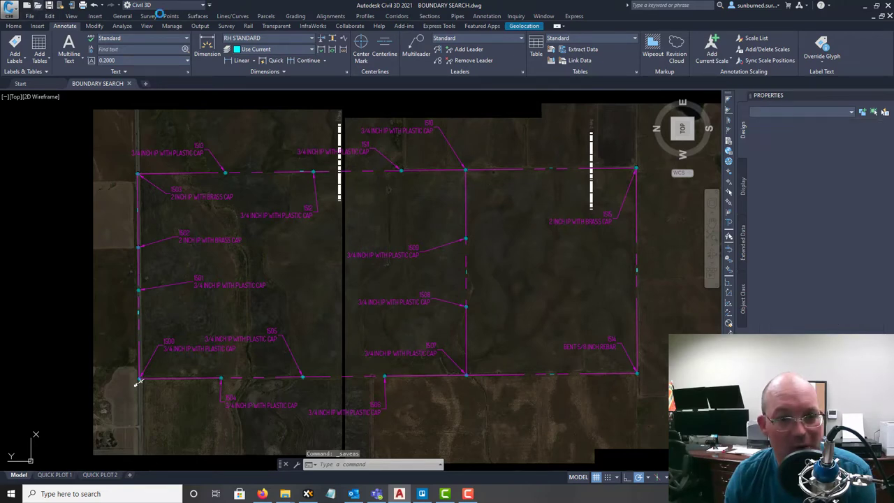
Open BOUNDARY LINEWORK WORKING.dwg from the Boundary folder and switch it to model space
{"action": "left_click", "coordinate": [413, 190]}
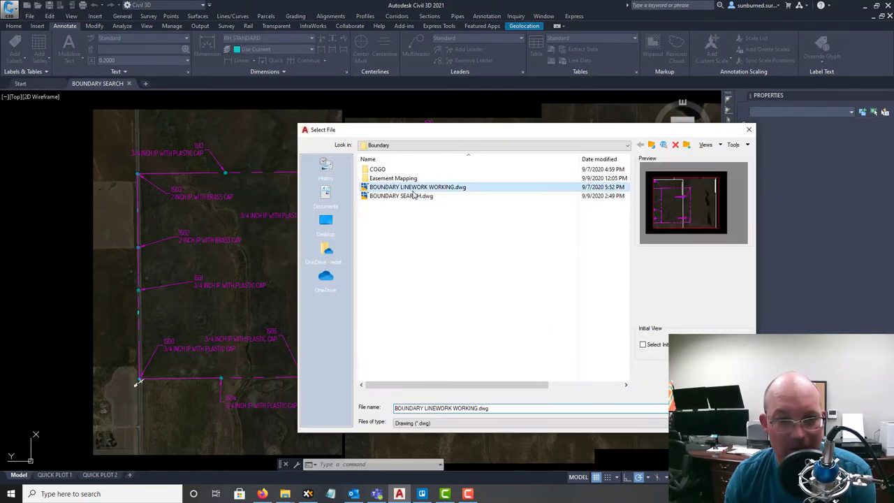
{"action": "left_click", "coordinate": [412, 196]}
{"action": "left_click", "coordinate": [422, 188]}
{"action": "left_click", "coordinate": [719, 408]}
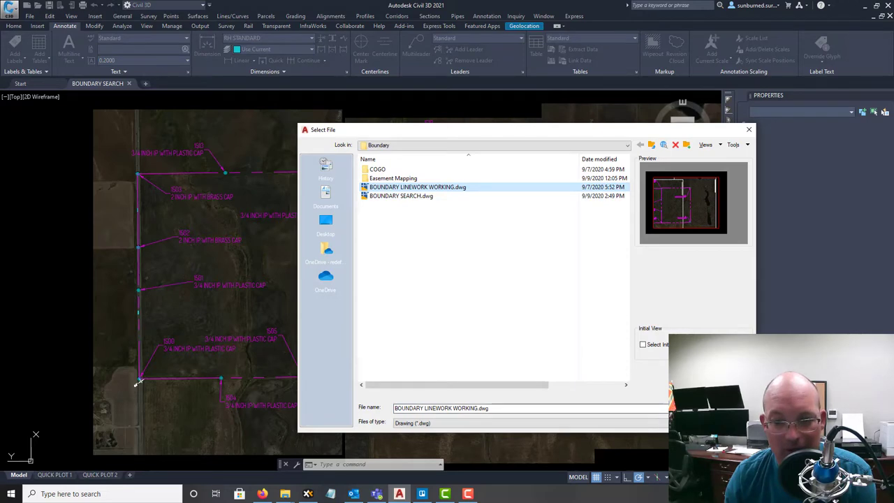
{"action": "key", "text": "Return"}
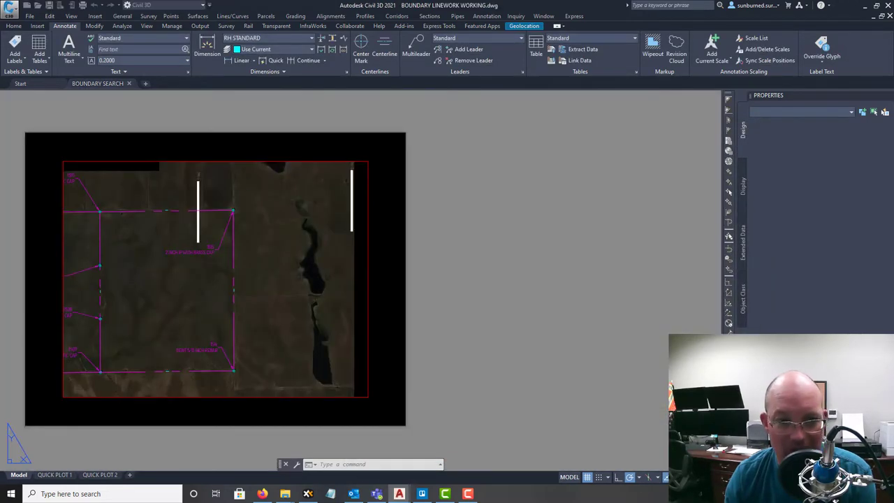
{"action": "left_click", "coordinate": [19, 474]}
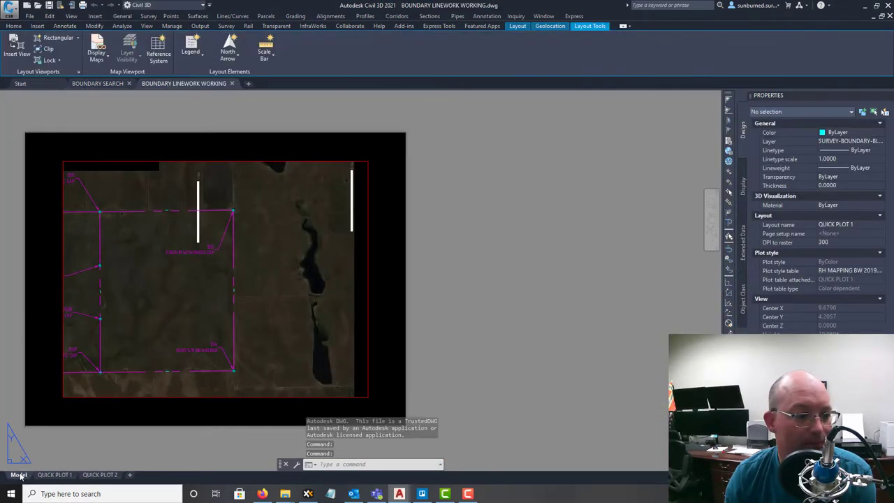
{"action": "middle_click_drag", "start_coordinate": [137, 402], "coordinate": [301, 420]}
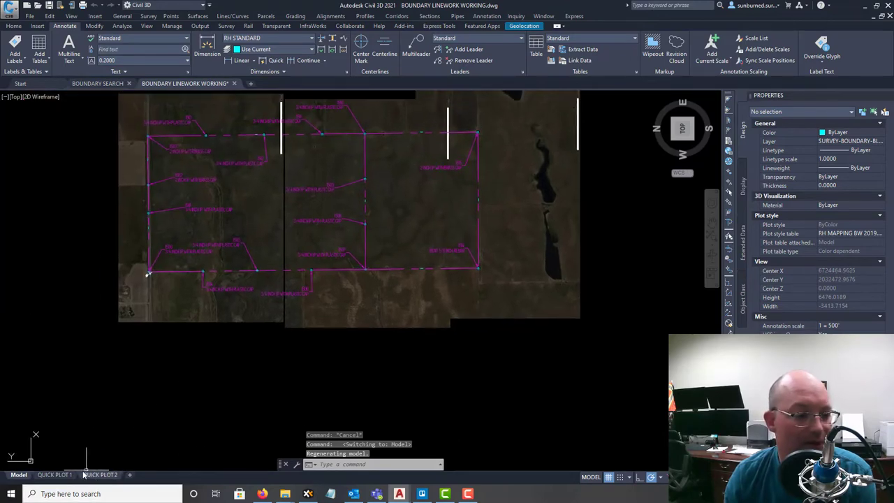
Delete the QUICK PLOT 1 and QUICK PLOT 2 layouts and return to model space
{"action": "left_click", "coordinate": [61, 476]}
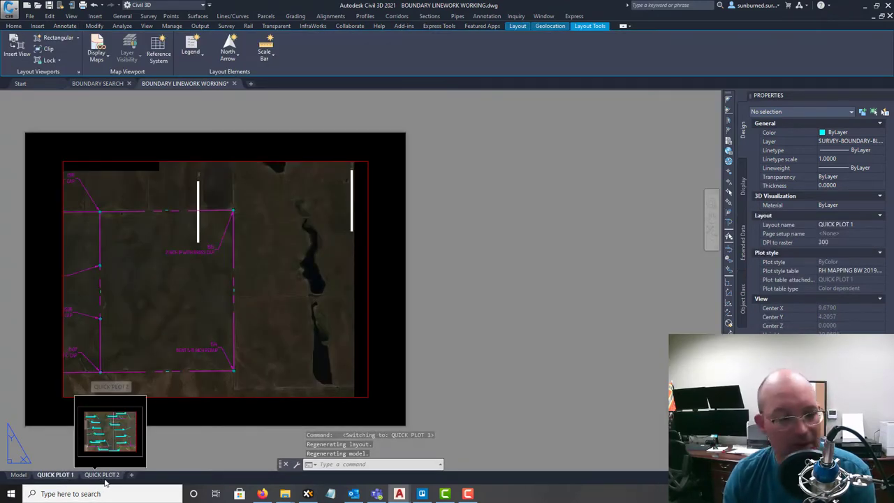
{"action": "right_click", "coordinate": [105, 479]}
{"action": "left_click", "coordinate": [161, 333]}
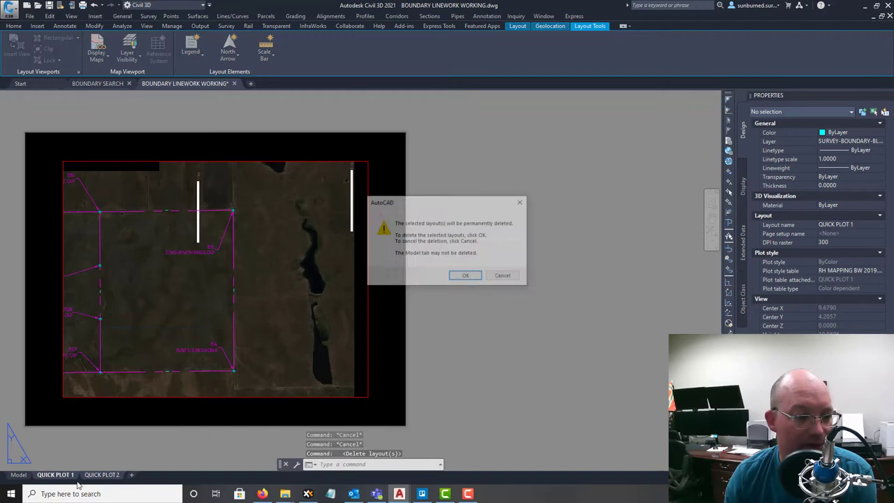
{"action": "left_click", "coordinate": [467, 276]}
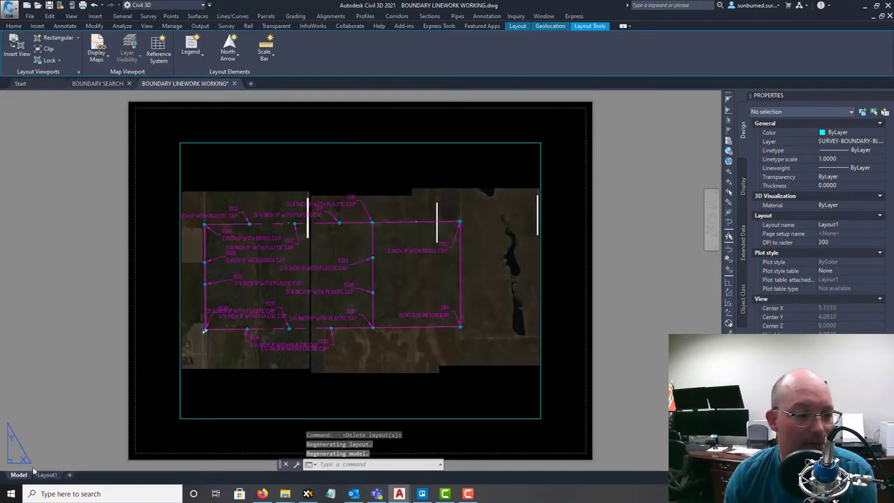
{"action": "left_click", "coordinate": [19, 475]}
Select the boundary linework block to check which layer it is on, and clear the selection
{"action": "middle_click_drag", "start_coordinate": [354, 267], "coordinate": [425, 365]}
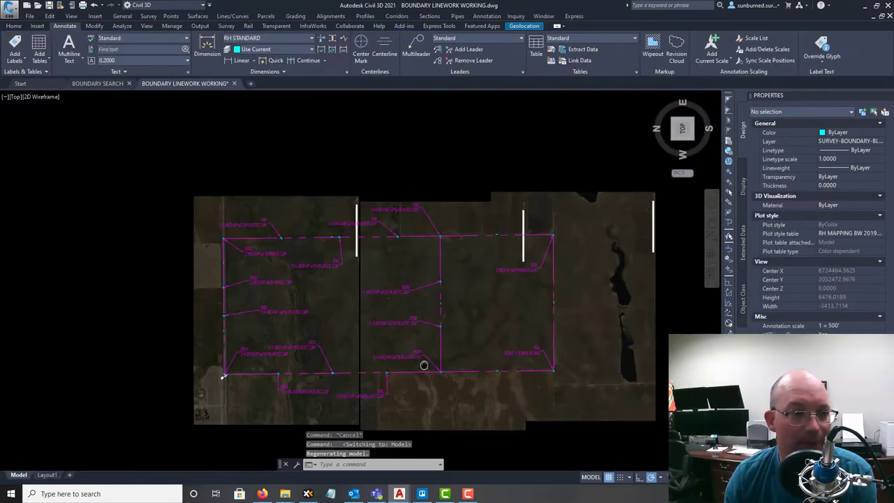
{"action": "middle_click_drag", "start_coordinate": [343, 375], "coordinate": [365, 354]}
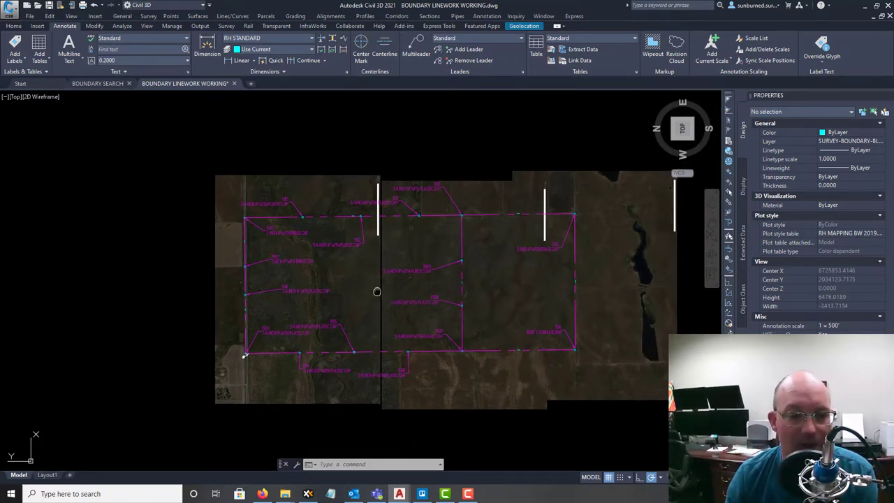
{"action": "mouse_move", "coordinate": [376, 291]}
{"action": "middle_mouse_down"}
{"action": "mouse_move", "coordinate": [385, 270]}
{"action": "mouse_move", "coordinate": [359, 270]}
{"action": "middle_mouse_up"}
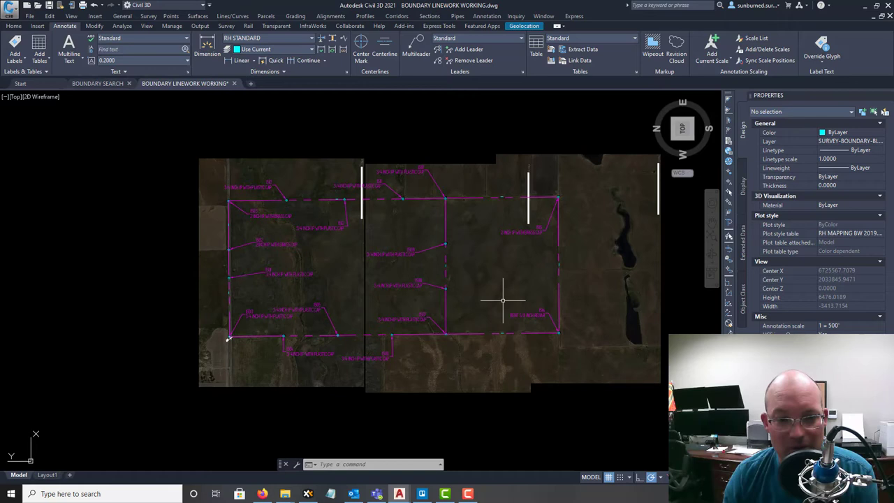
{"action": "left_click", "coordinate": [559, 302]}
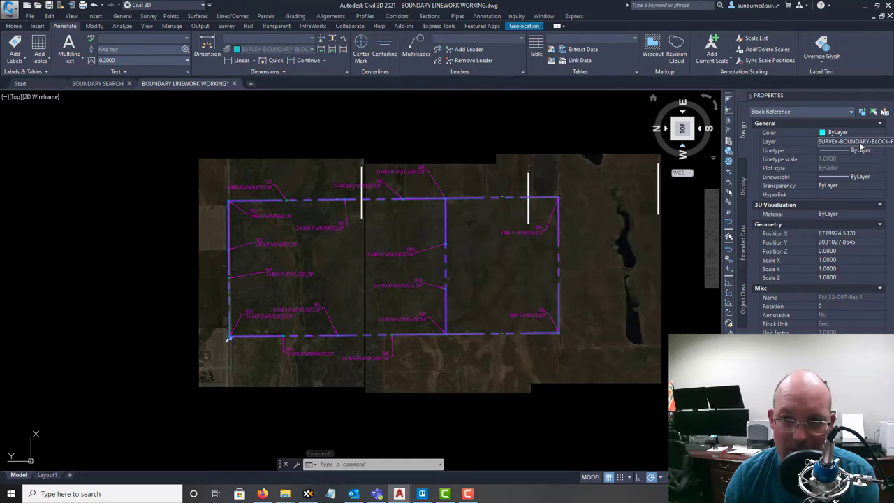
{"action": "key", "text": "Escape"}
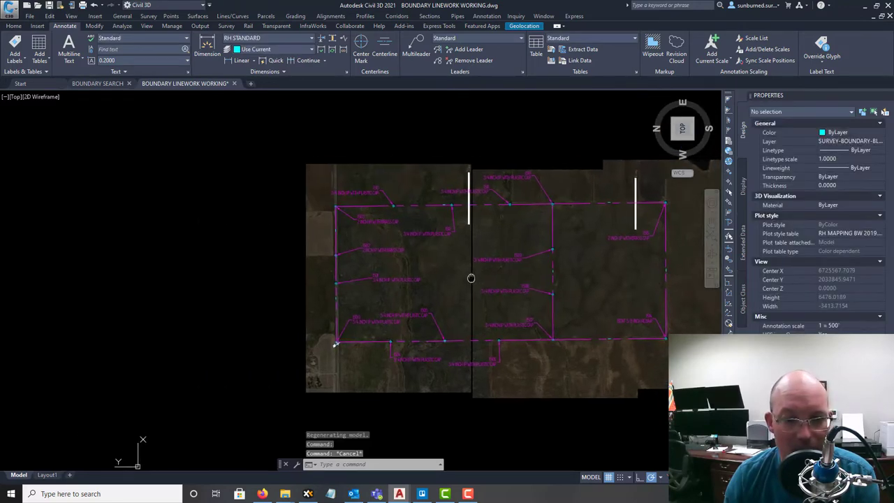
Select all similar COGO points with their labels, starting from point 1509, and delete them from the drawing
{"action": "scroll", "coordinate": [471, 278], "scroll_direction": "up", "scroll_amount": 3}
{"action": "left_click", "coordinate": [473, 252]}
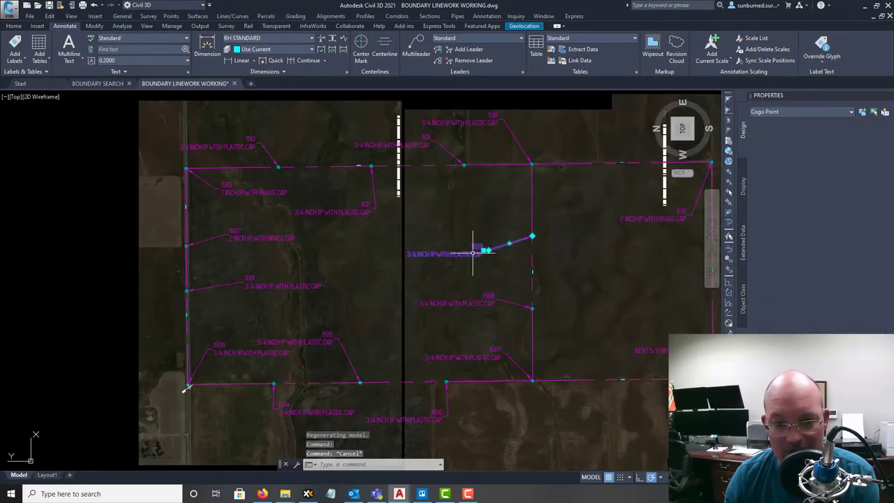
{"action": "right_click", "coordinate": [484, 255]}
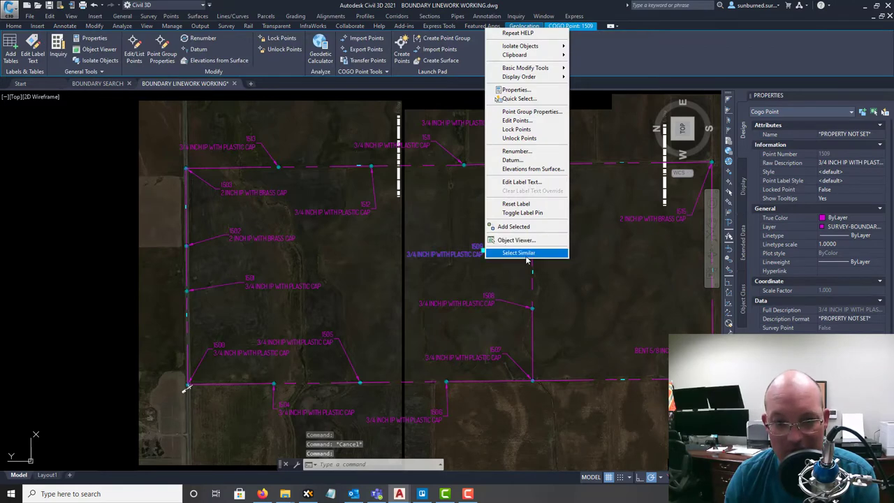
{"action": "left_click", "coordinate": [523, 253]}
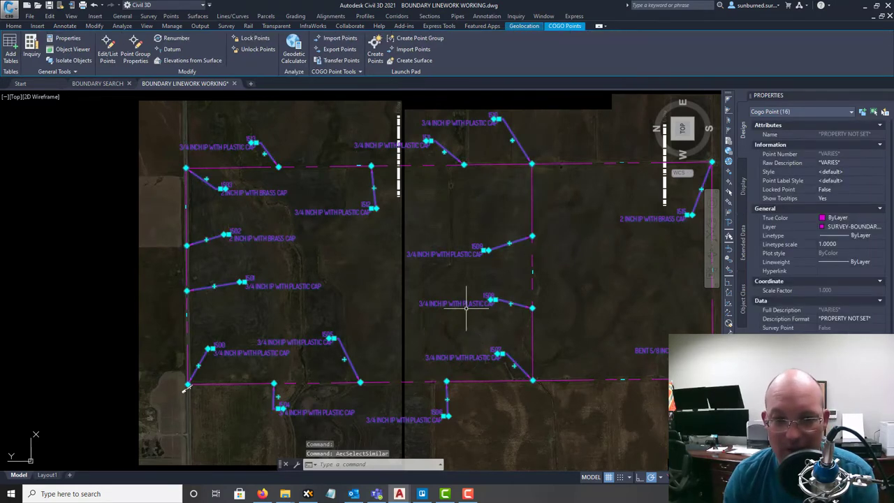
{"action": "key", "text": "Delete"}
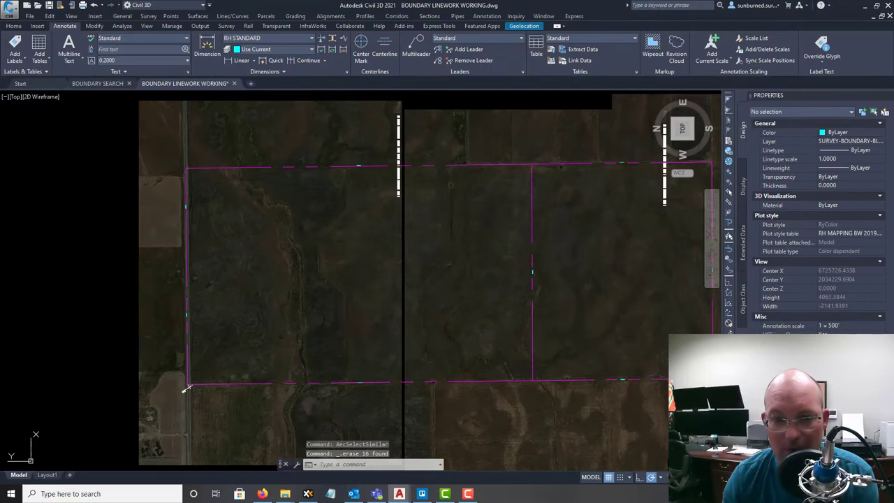
Select the boundary linework block to check its extent across the aerial image, and clear the selection
{"action": "scroll", "coordinate": [527, 371], "scroll_direction": "down", "scroll_amount": 2}
{"action": "left_click", "coordinate": [524, 370]}
{"action": "key", "text": "Escape"}
{"action": "scroll", "coordinate": [527, 306], "scroll_direction": "up", "scroll_amount": 3}
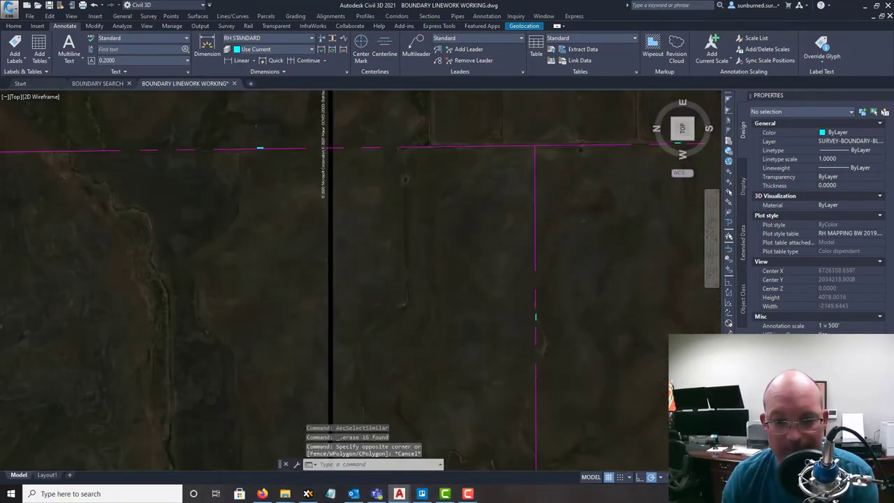
{"action": "left_click", "coordinate": [544, 322]}
{"action": "scroll", "coordinate": [544, 322], "scroll_direction": "down", "scroll_amount": 5}
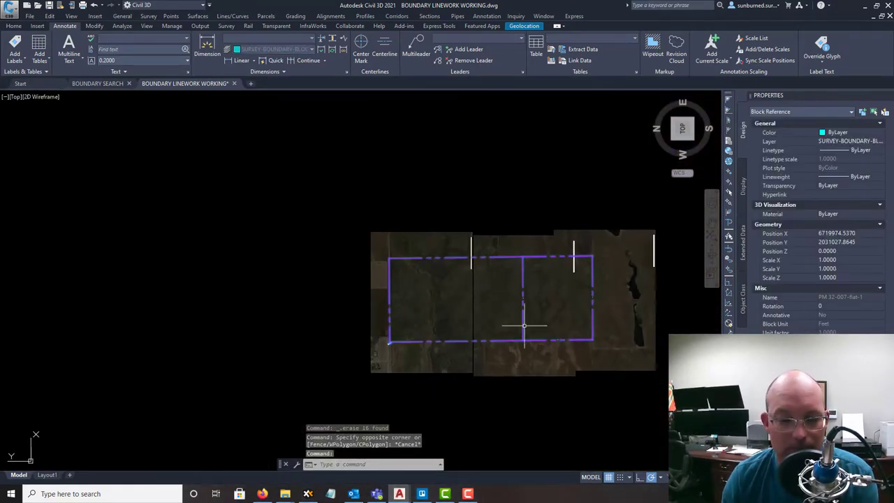
{"action": "key", "text": "Escape"}
{"action": "scroll", "coordinate": [475, 303], "scroll_direction": "up", "scroll_amount": 4}
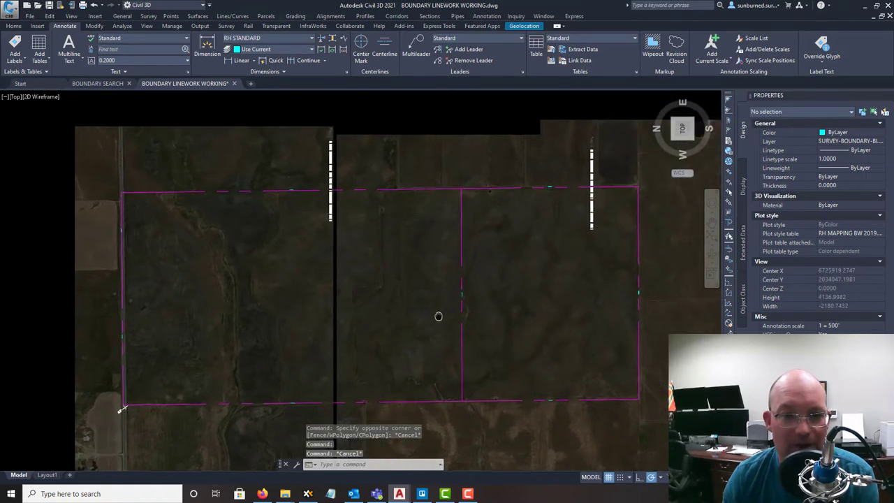
Make SURVEY-BOUNDARY-POINTS-PROPERTY-CORNERS-FOUND the current layer
{"action": "left_click", "coordinate": [14, 26]}
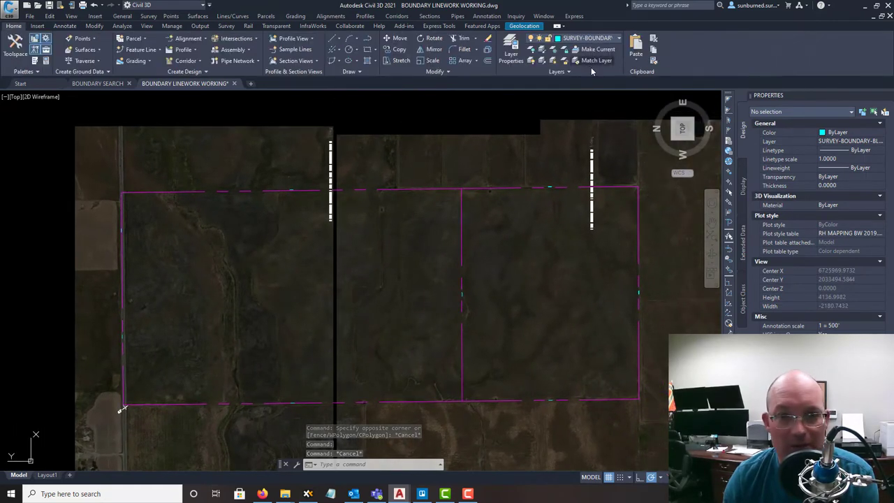
{"action": "left_click", "coordinate": [511, 49]}
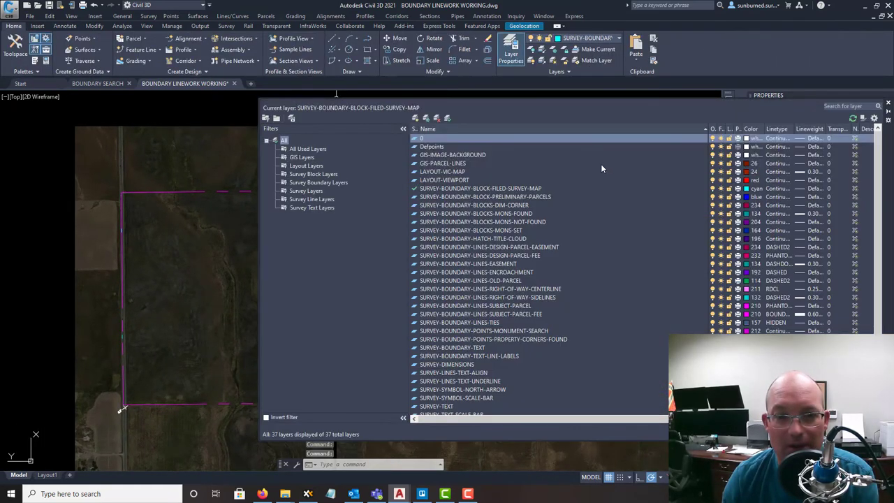
{"action": "left_click", "coordinate": [510, 340]}
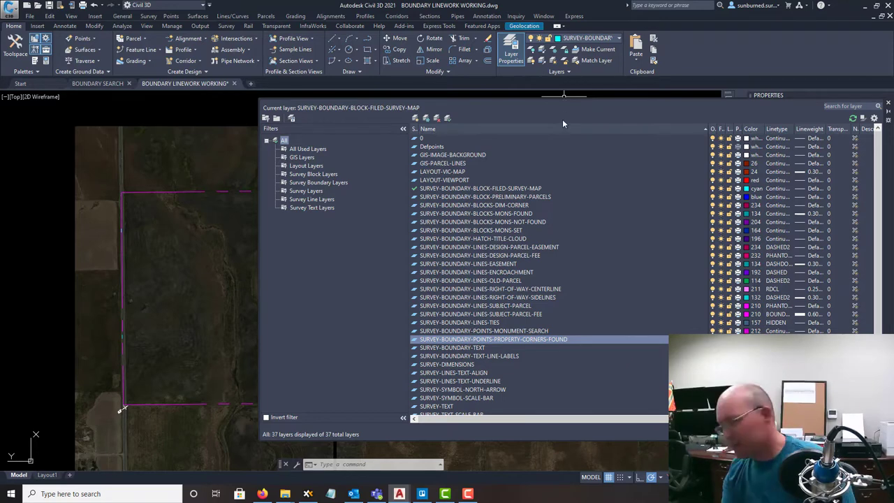
{"action": "left_click", "coordinate": [447, 118]}
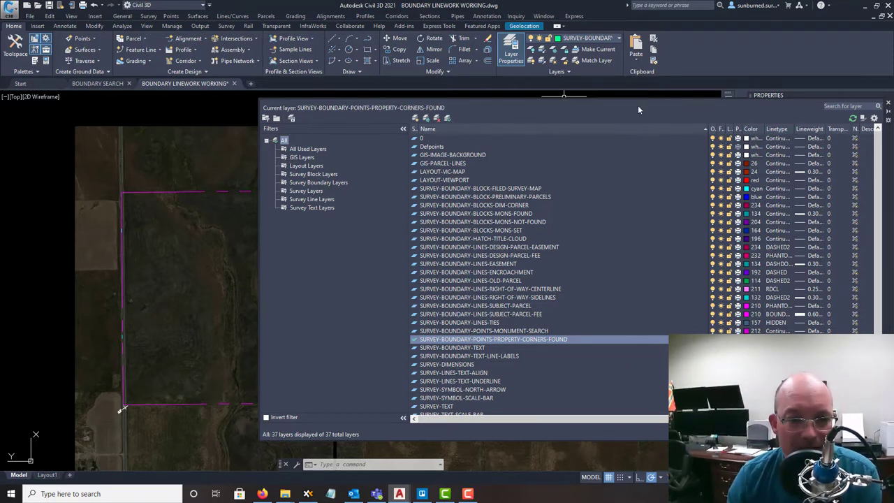
{"action": "left_click", "coordinate": [888, 105]}
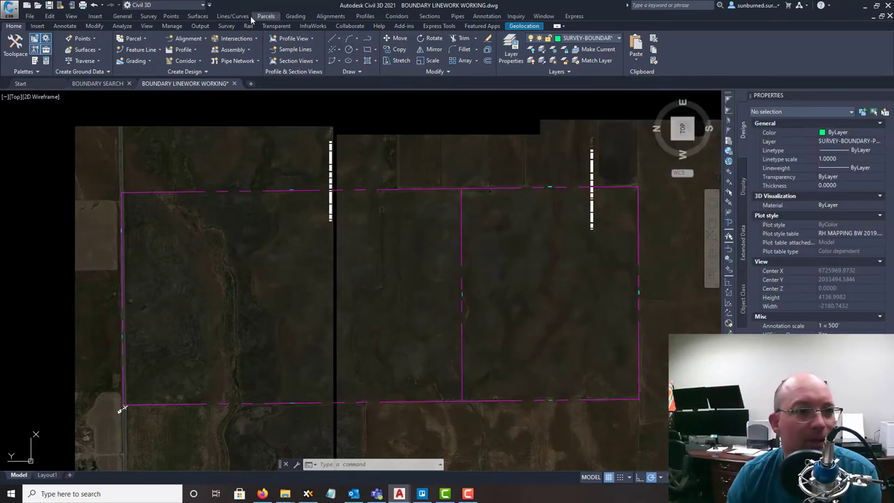
Start a point import and browse for its source file through the job's Field folder to the Export folder
{"action": "left_click", "coordinate": [171, 16]}
{"action": "mouse_move", "coordinate": [233, 112]}
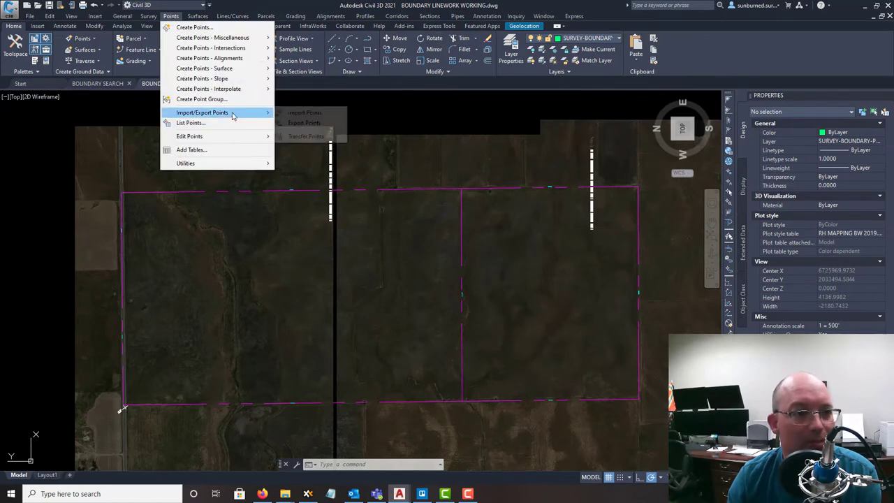
{"action": "left_click", "coordinate": [304, 114]}
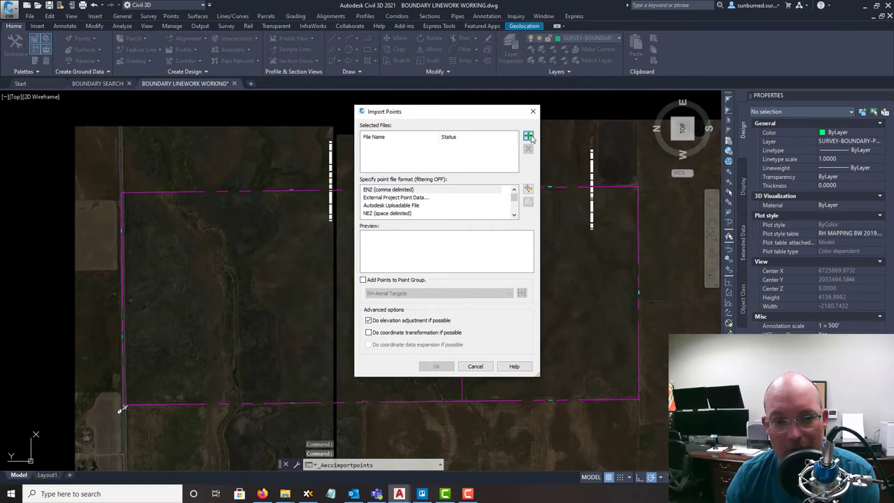
{"action": "left_click", "coordinate": [529, 136]}
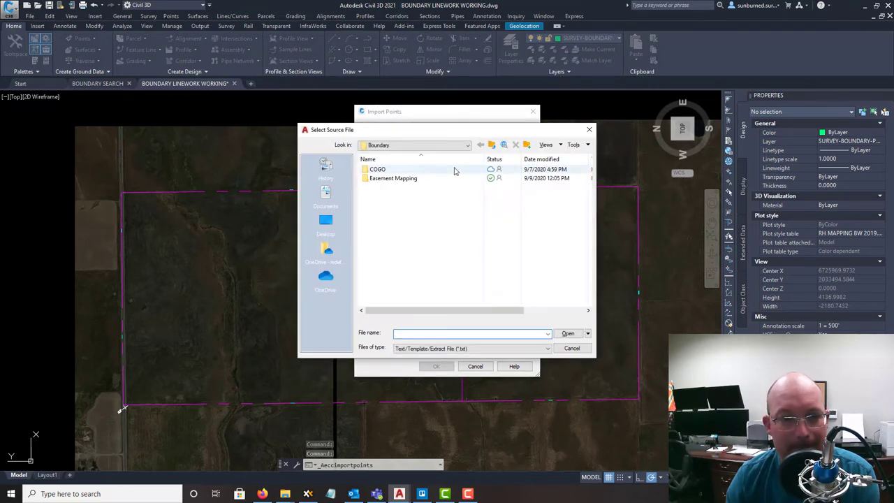
{"action": "left_click", "coordinate": [419, 145]}
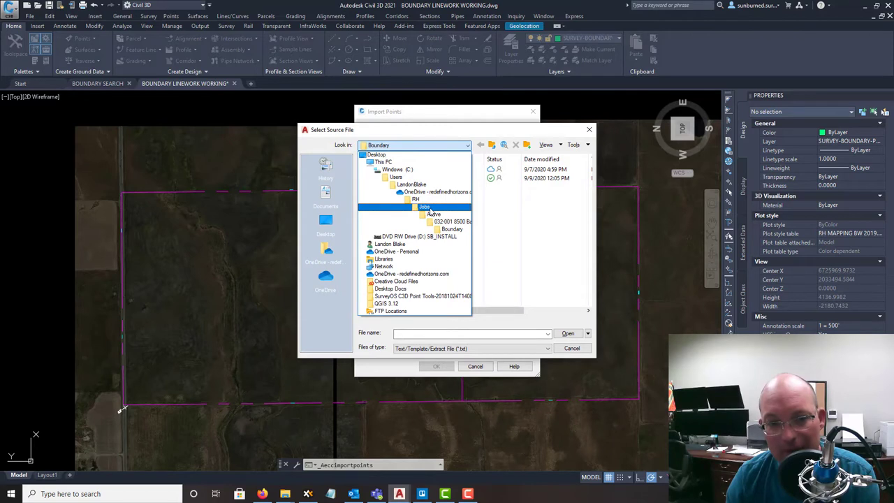
{"action": "left_click", "coordinate": [436, 223]}
{"action": "double_click", "coordinate": [380, 205]}
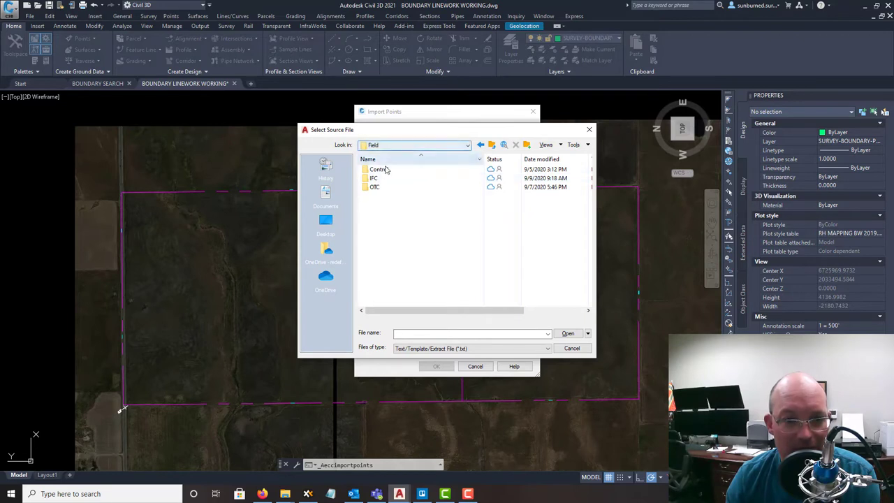
{"action": "double_click", "coordinate": [385, 170]}
{"action": "double_click", "coordinate": [385, 187]}
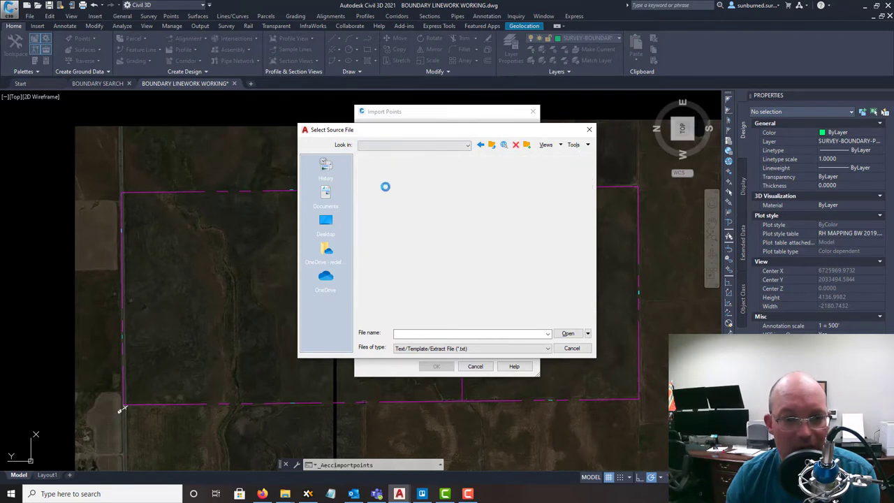
{"action": "double_click", "coordinate": [378, 174]}
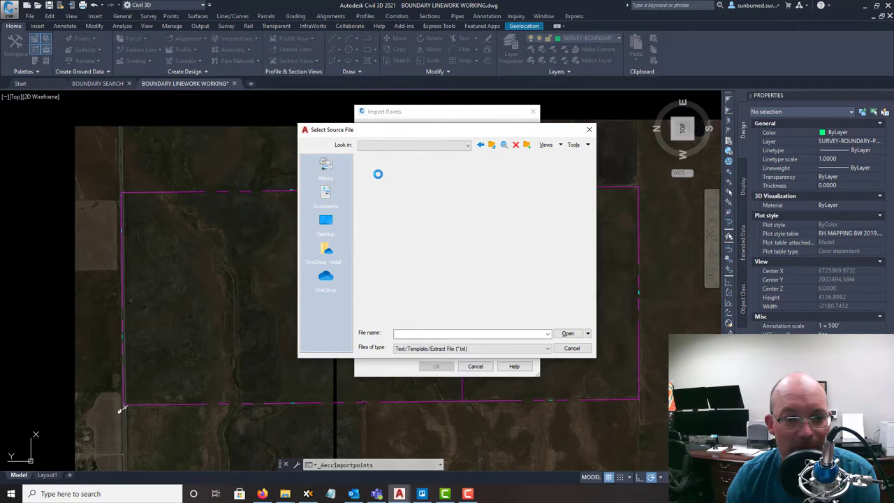
Show all file types, choose 2020-09-08 FOUND MONS.csv as the source, and import its points in PNEZD (comma delimited) format
{"action": "left_click", "coordinate": [545, 348]}
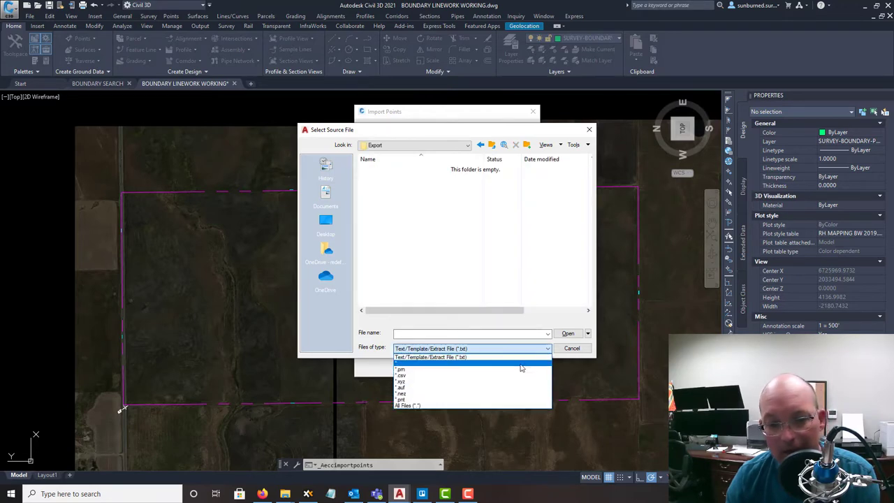
{"action": "left_click", "coordinate": [461, 406]}
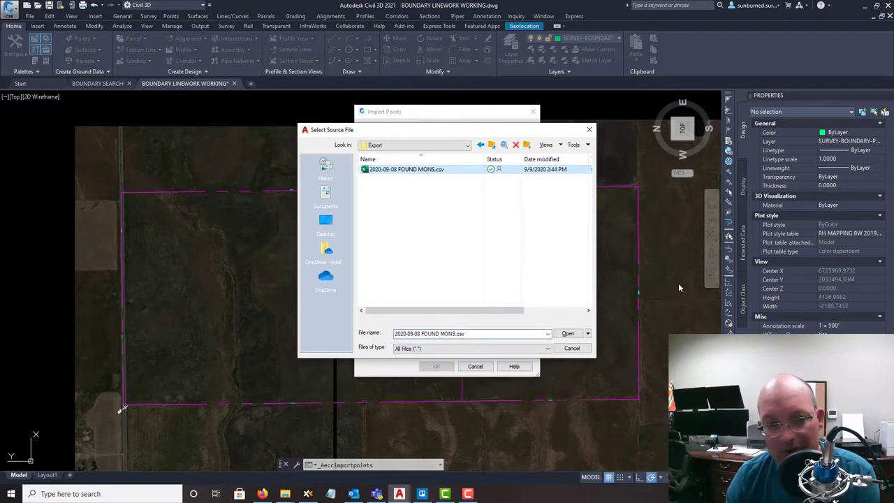
{"action": "left_click", "coordinate": [571, 335]}
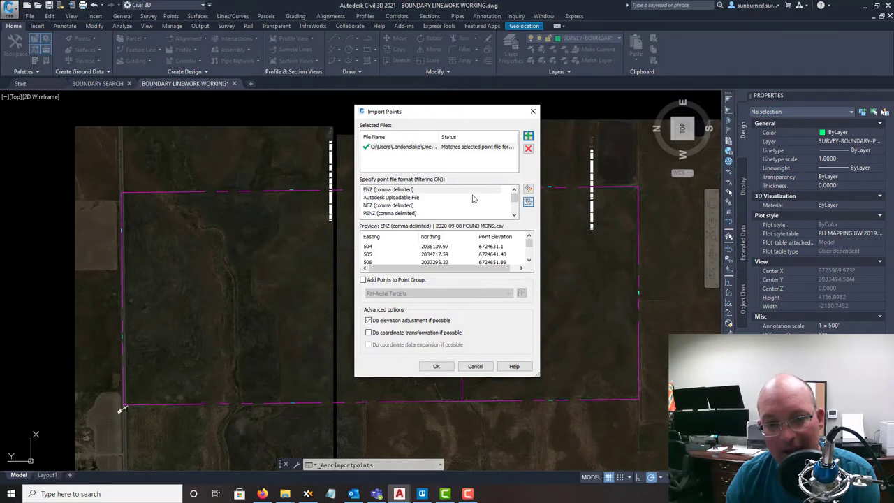
{"action": "left_click_drag", "start_coordinate": [512, 200], "coordinate": [515, 218]}
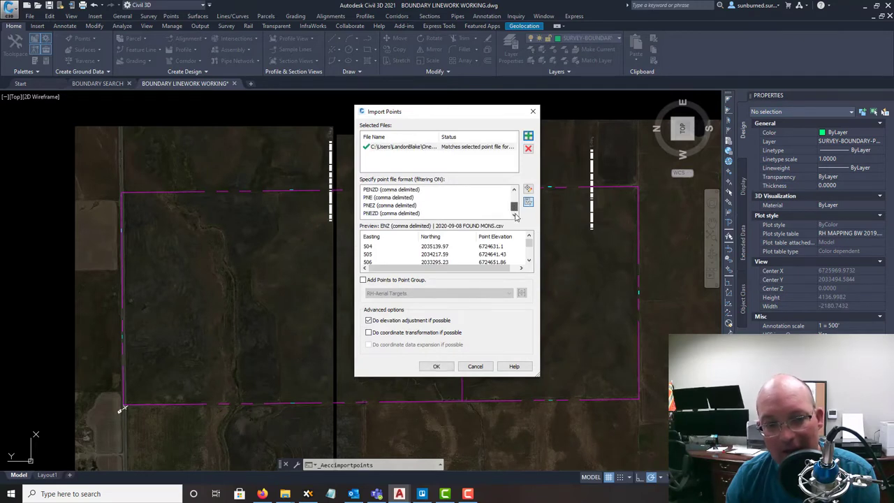
{"action": "left_click", "coordinate": [381, 214]}
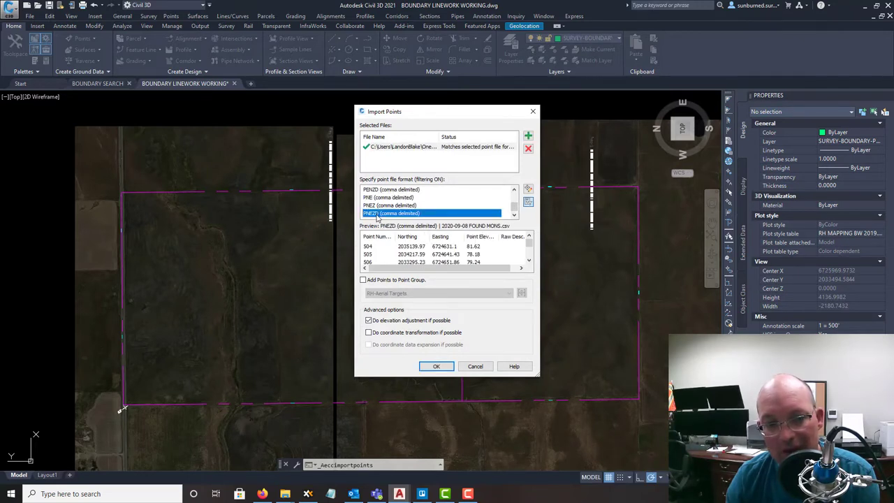
{"action": "left_click", "coordinate": [437, 367]}
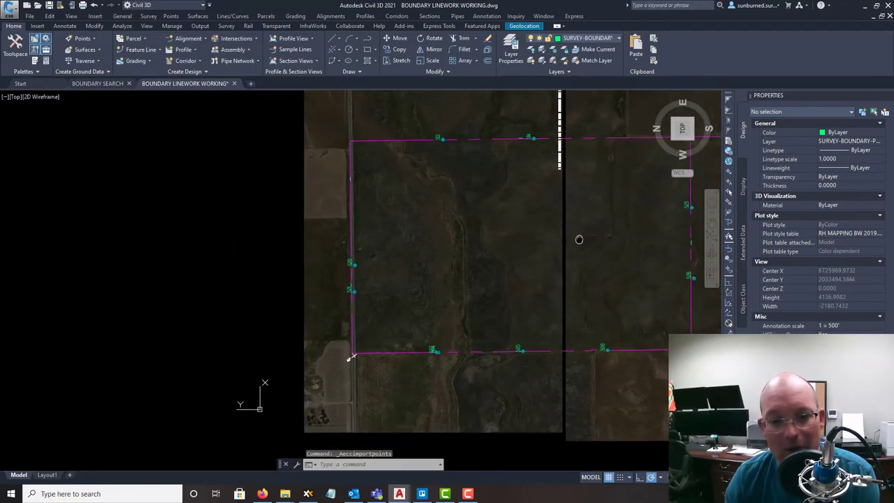
Examine imported points 504, 505 and 522 along the west boundary line against the linework
{"action": "scroll", "coordinate": [354, 368], "scroll_direction": "up", "scroll_amount": 5}
{"action": "middle_click_drag", "start_coordinate": [432, 366], "coordinate": [368, 372]}
{"action": "scroll", "coordinate": [140, 313], "scroll_direction": "down", "scroll_amount": 1}
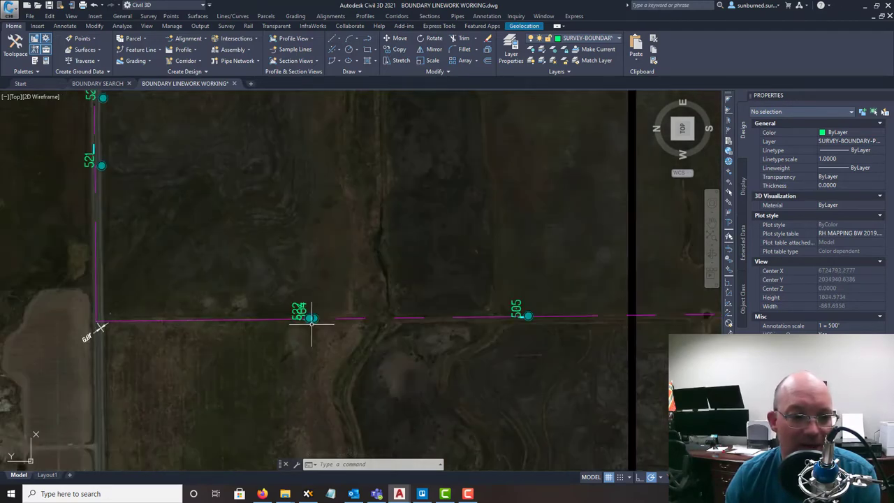
{"action": "scroll", "coordinate": [309, 315], "scroll_direction": "up", "scroll_amount": 5}
{"action": "scroll", "coordinate": [328, 273], "scroll_direction": "down", "scroll_amount": 5}
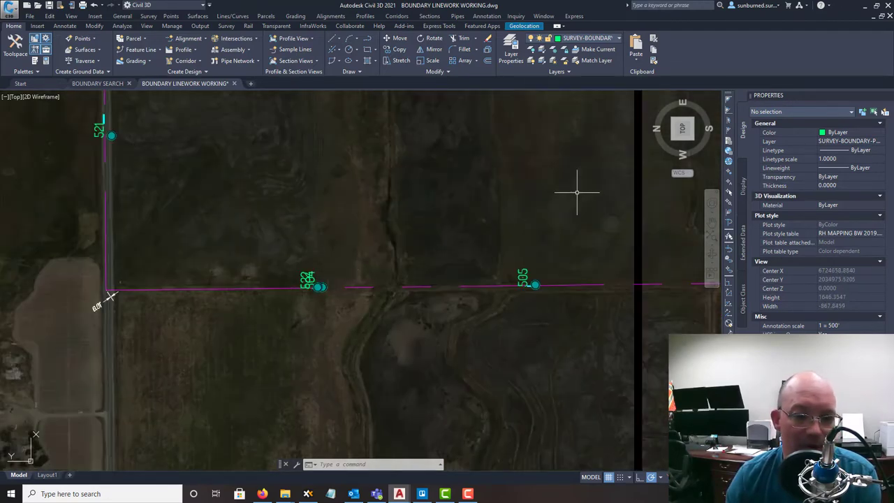
{"action": "middle_click_drag", "start_coordinate": [577, 192], "coordinate": [410, 349]}
{"action": "mouse_move", "coordinate": [709, 343]}
{"action": "middle_mouse_down"}
{"action": "mouse_move", "coordinate": [565, 301]}
{"action": "mouse_move", "coordinate": [423, 228]}
{"action": "mouse_move", "coordinate": [475, 235]}
{"action": "mouse_move", "coordinate": [487, 271]}
{"action": "middle_mouse_up"}
{"action": "scroll", "coordinate": [397, 271], "scroll_direction": "down", "scroll_amount": 4}
{"action": "scroll", "coordinate": [513, 212], "scroll_direction": "up", "scroll_amount": 6}
{"action": "scroll", "coordinate": [511, 227], "scroll_direction": "down", "scroll_amount": 6}
{"action": "middle_click_drag", "start_coordinate": [311, 201], "coordinate": [493, 217]}
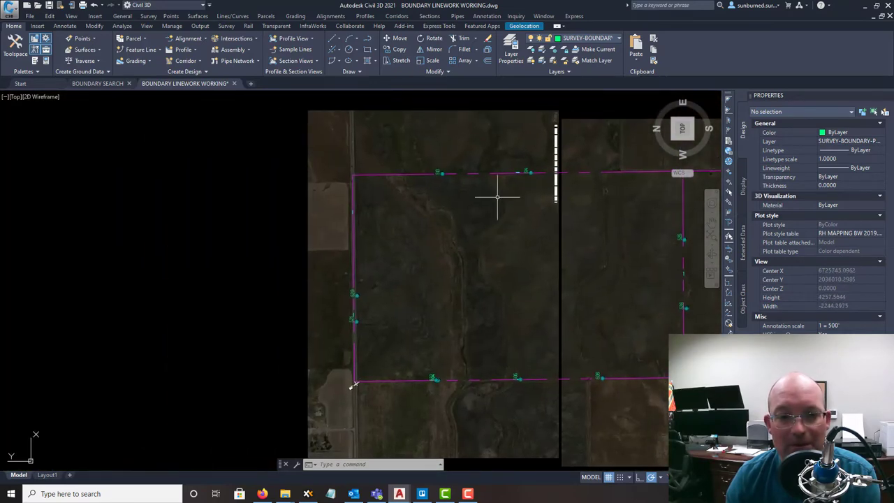
Examine points 520 and 521 along the north boundary line and their offset from the linework
{"action": "scroll", "coordinate": [531, 170], "scroll_direction": "up", "scroll_amount": 8}
{"action": "scroll", "coordinate": [522, 224], "scroll_direction": "down", "scroll_amount": 5}
{"action": "middle_click_drag", "start_coordinate": [296, 303], "coordinate": [340, 299]}
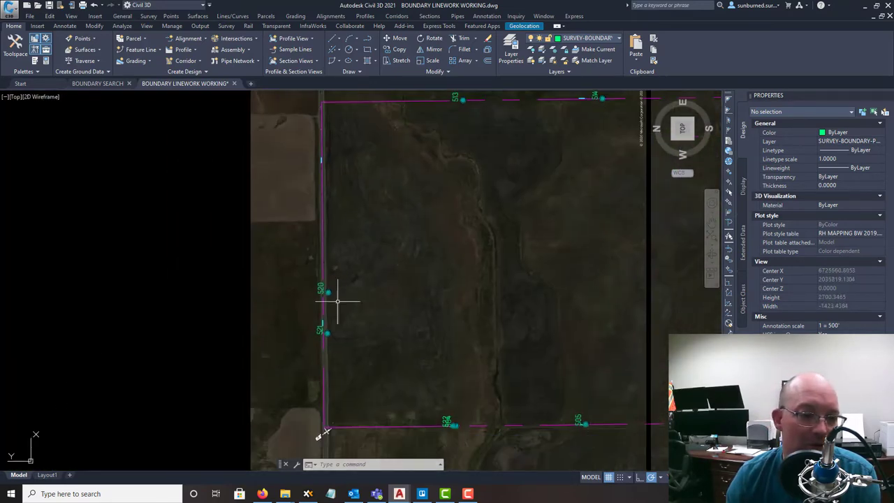
{"action": "scroll", "coordinate": [307, 230], "scroll_direction": "up", "scroll_amount": 5}
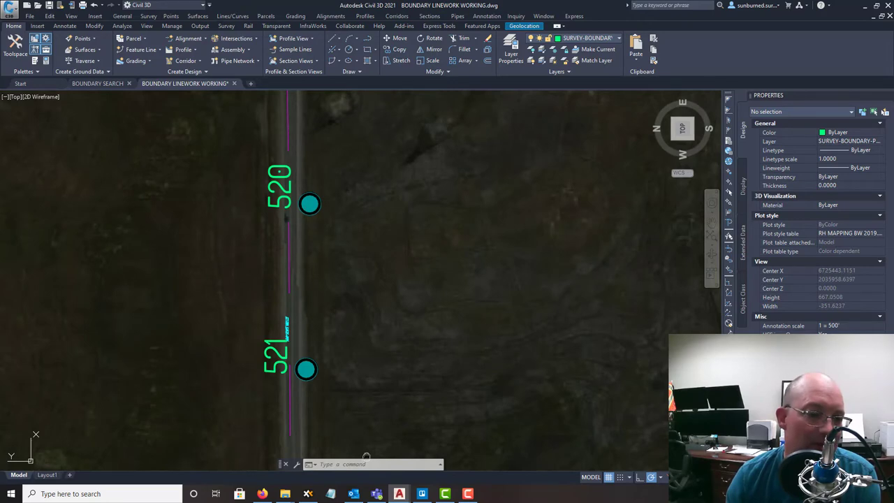
{"action": "middle_click_drag", "start_coordinate": [366, 457], "coordinate": [361, 329]}
{"action": "scroll", "coordinate": [360, 328], "scroll_direction": "down", "scroll_amount": 2}
{"action": "middle_click_drag", "start_coordinate": [533, 332], "coordinate": [340, 283]}
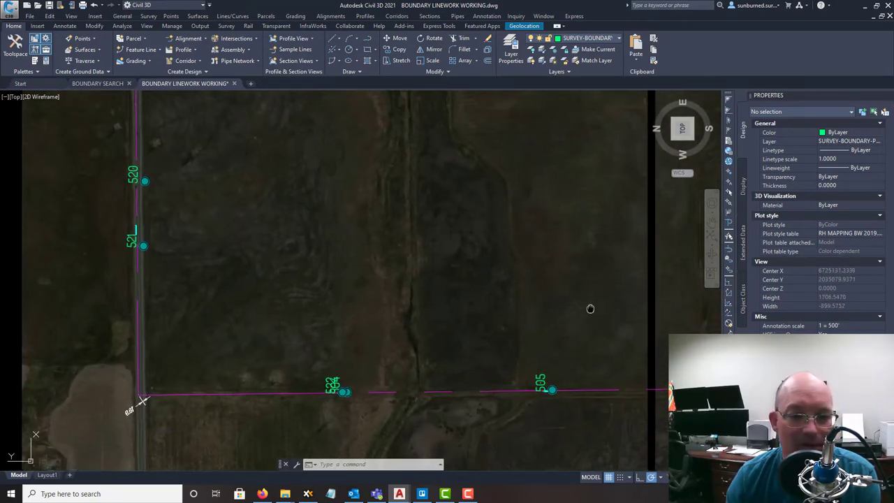
{"action": "middle_click_drag", "start_coordinate": [590, 308], "coordinate": [611, 291]}
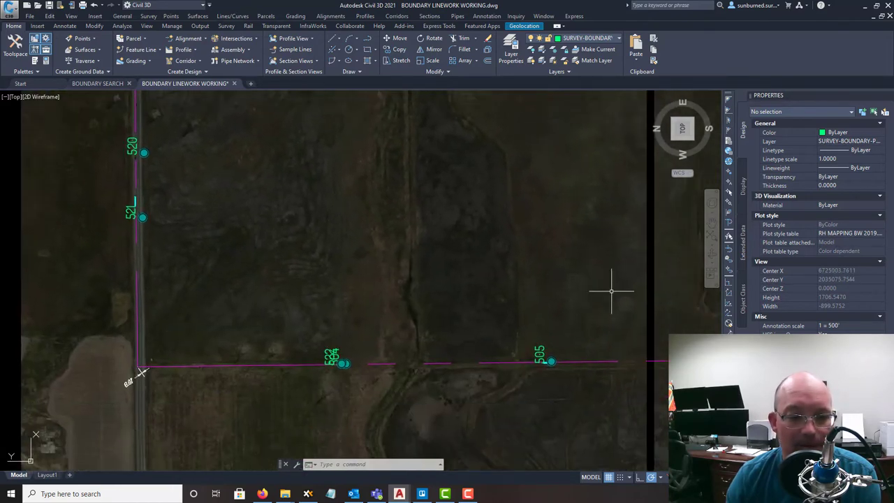
Examine points 513 and 514 on the east boundary line and points 525 and 526 on the interior dividing line
{"action": "scroll", "coordinate": [611, 290], "scroll_direction": "down", "scroll_amount": 2}
{"action": "middle_click_drag", "start_coordinate": [609, 340], "coordinate": [438, 373]}
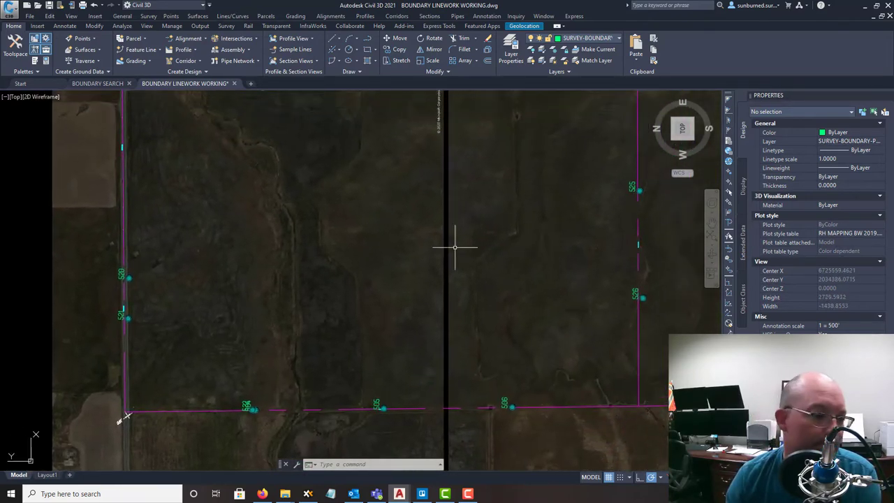
{"action": "middle_click_drag", "start_coordinate": [523, 229], "coordinate": [519, 315]}
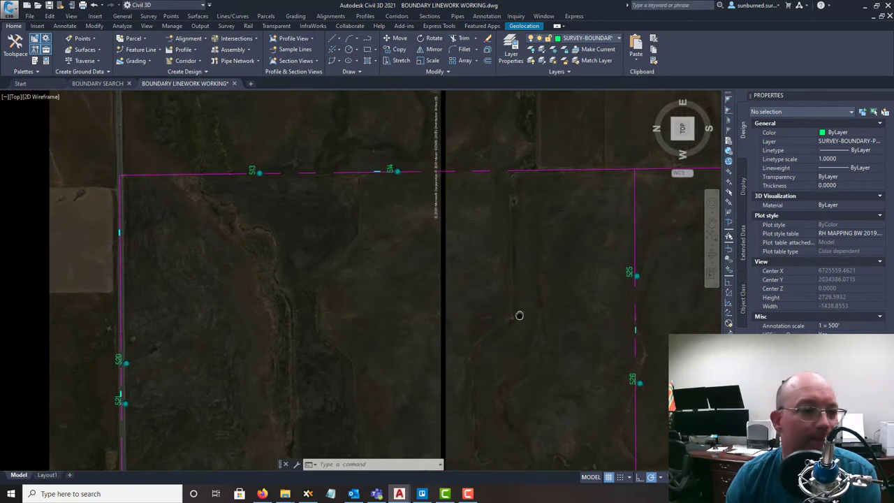
{"action": "scroll", "coordinate": [280, 144], "scroll_direction": "up", "scroll_amount": 6}
{"action": "scroll", "coordinate": [275, 154], "scroll_direction": "down", "scroll_amount": 7}
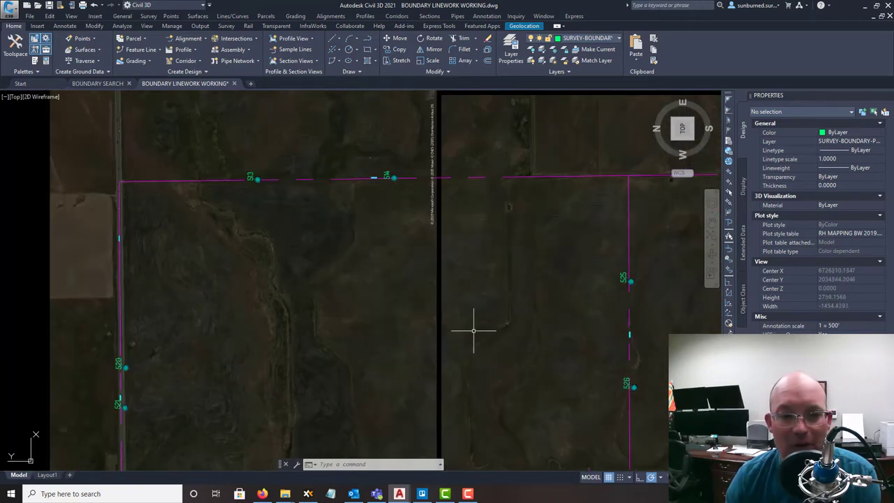
{"action": "middle_click_drag", "start_coordinate": [472, 331], "coordinate": [391, 265]}
{"action": "scroll", "coordinate": [591, 192], "scroll_direction": "down", "scroll_amount": 3}
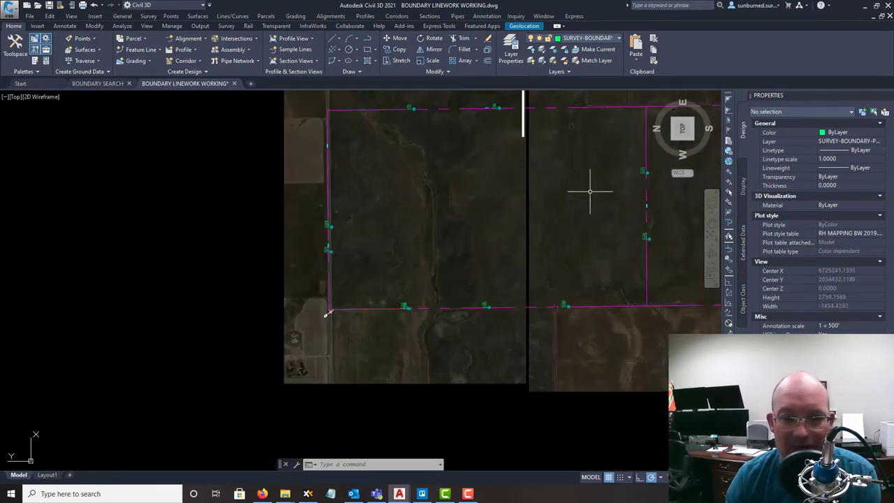
{"action": "scroll", "coordinate": [443, 156], "scroll_direction": "up", "scroll_amount": 3}
{"action": "middle_click_drag", "start_coordinate": [512, 155], "coordinate": [475, 261]}
{"action": "scroll", "coordinate": [464, 258], "scroll_direction": "down", "scroll_amount": 3}
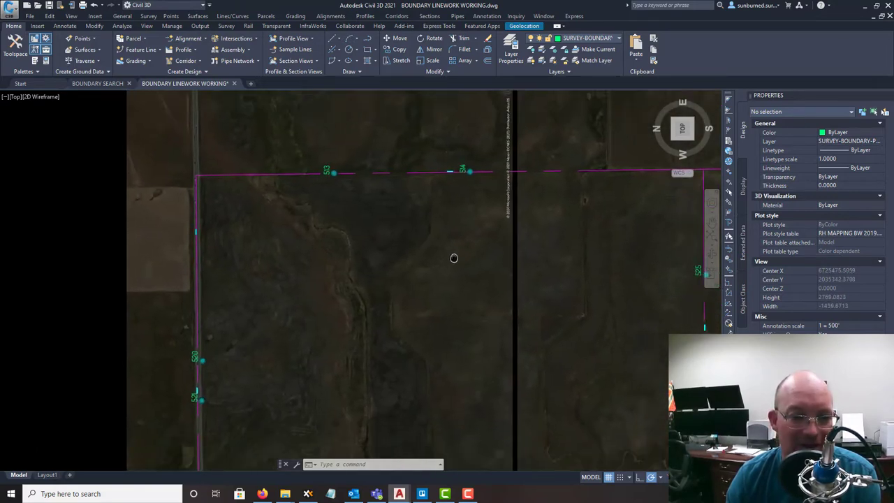
Select the filed map boundary block and examine the found points along its boundary lines and interior dividing line
{"action": "key", "text": "Escape"}
{"action": "left_click", "coordinate": [423, 187]}
{"action": "left_click", "coordinate": [565, 310]}
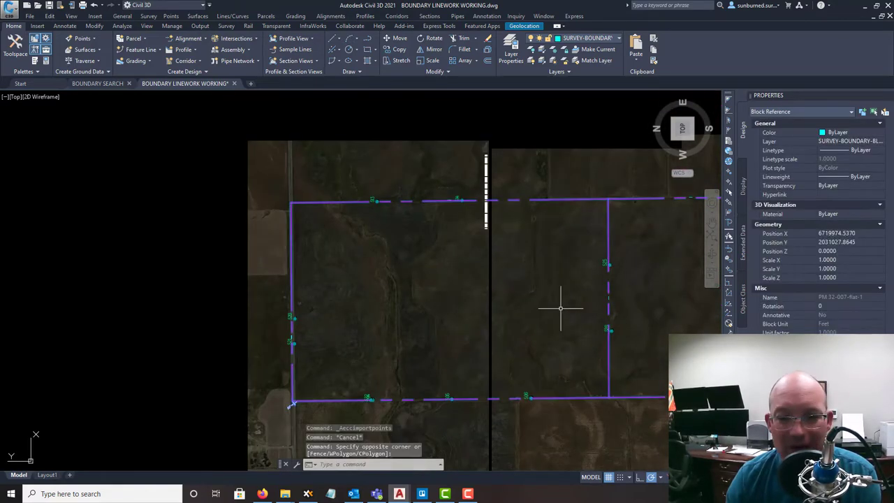
{"action": "middle_click_drag", "start_coordinate": [565, 309], "coordinate": [449, 305]}
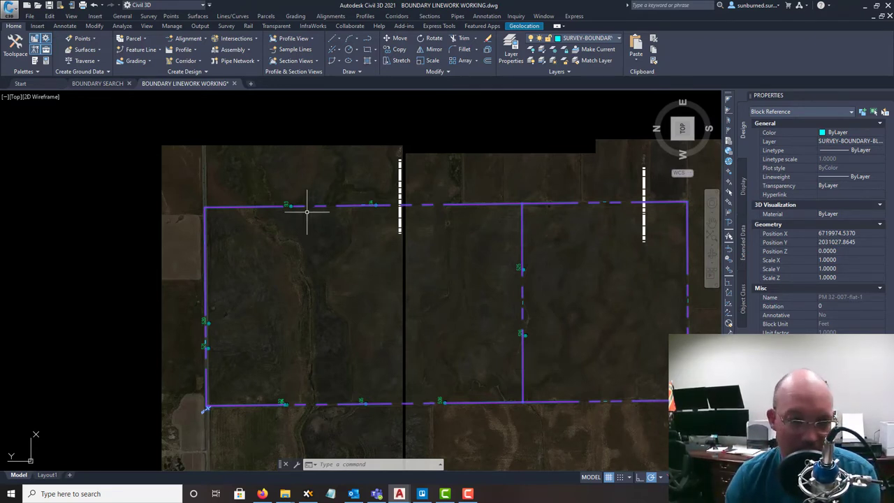
{"action": "scroll", "coordinate": [477, 384], "scroll_direction": "down", "scroll_amount": 2}
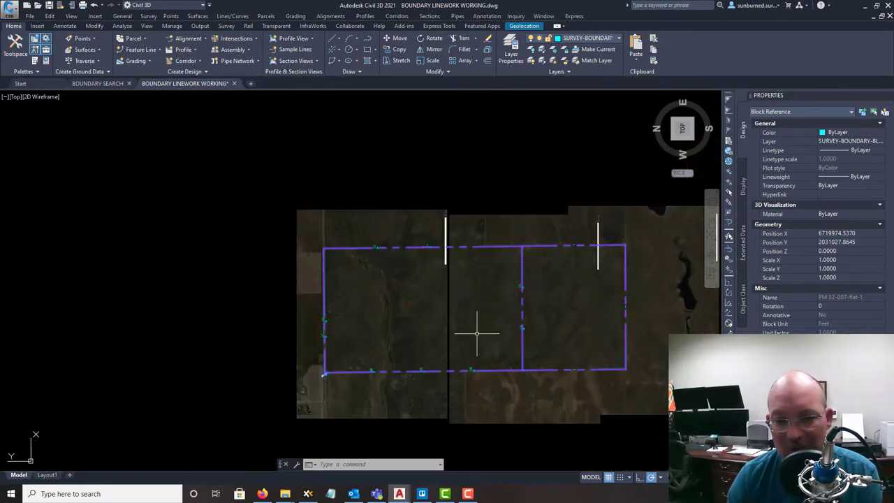
{"action": "scroll", "coordinate": [493, 305], "scroll_direction": "up", "scroll_amount": 5}
{"action": "middle_click_drag", "start_coordinate": [521, 296], "coordinate": [513, 338]}
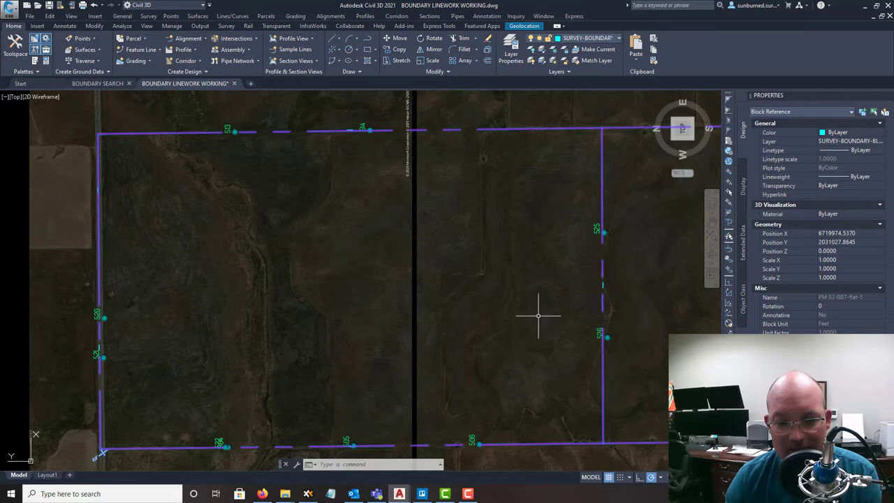
{"action": "middle_click_drag", "start_coordinate": [529, 276], "coordinate": [528, 300]}
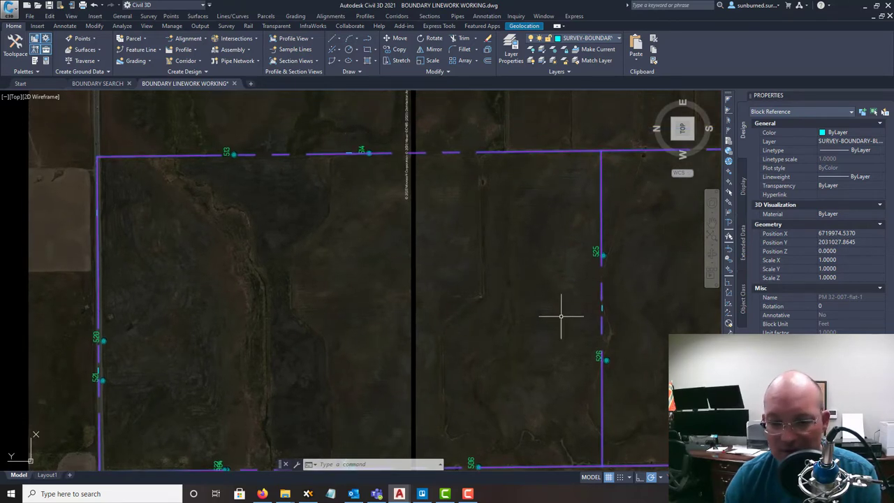
{"action": "mouse_move", "coordinate": [452, 380]}
{"action": "middle_mouse_down"}
{"action": "mouse_move", "coordinate": [477, 341]}
{"action": "mouse_move", "coordinate": [501, 334]}
{"action": "middle_mouse_up"}
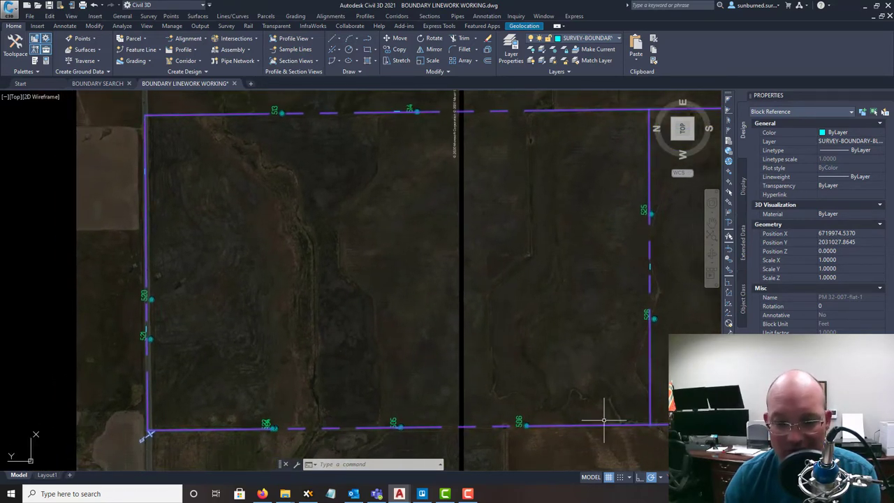
{"action": "middle_click_drag", "start_coordinate": [341, 206], "coordinate": [343, 259]}
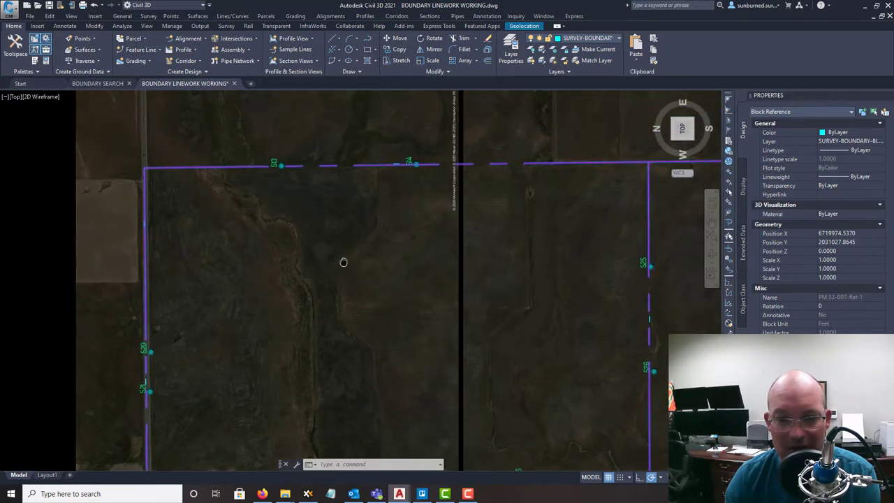
{"action": "key", "text": "Escape"}
{"action": "left_click", "coordinate": [542, 215]}
{"action": "middle_click_drag", "start_coordinate": [325, 197], "coordinate": [343, 225]}
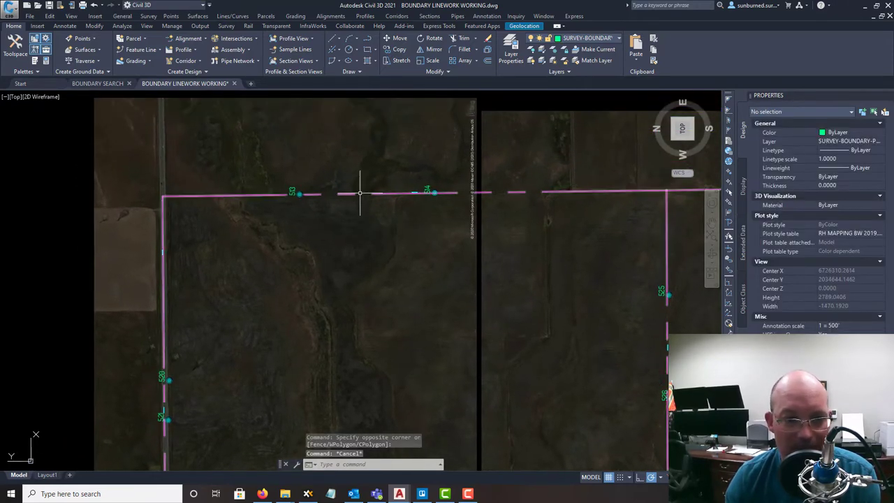
Open the filed map boundary linework block in the Block Editor
{"action": "left_click", "coordinate": [354, 194]}
{"action": "scroll", "coordinate": [375, 193], "scroll_direction": "down", "scroll_amount": 3}
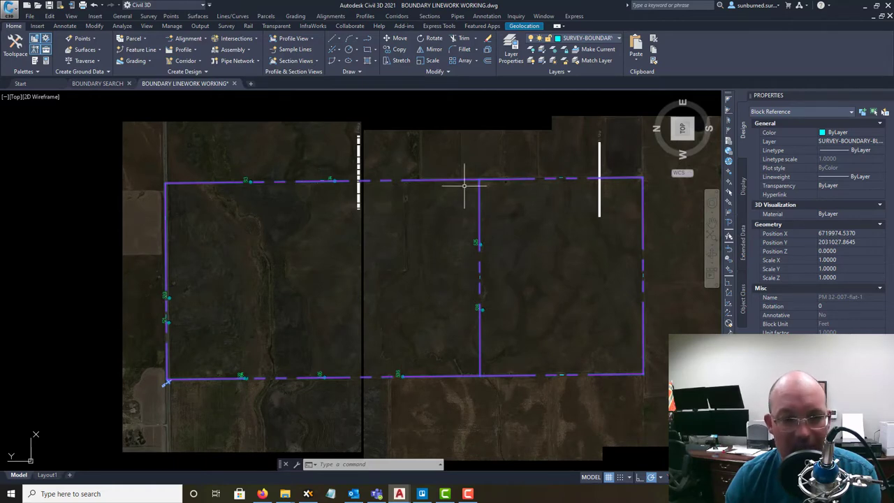
{"action": "left_click", "coordinate": [434, 176]}
{"action": "key", "text": "Escape"}
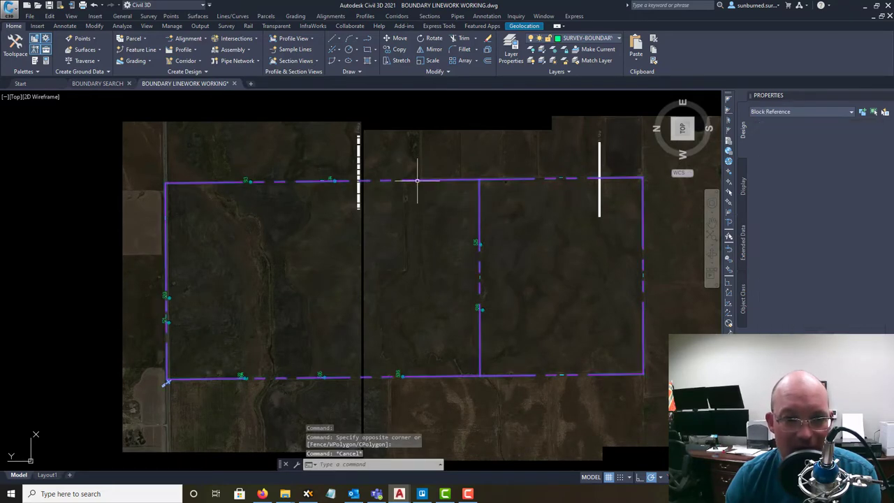
{"action": "right_click", "coordinate": [415, 179]}
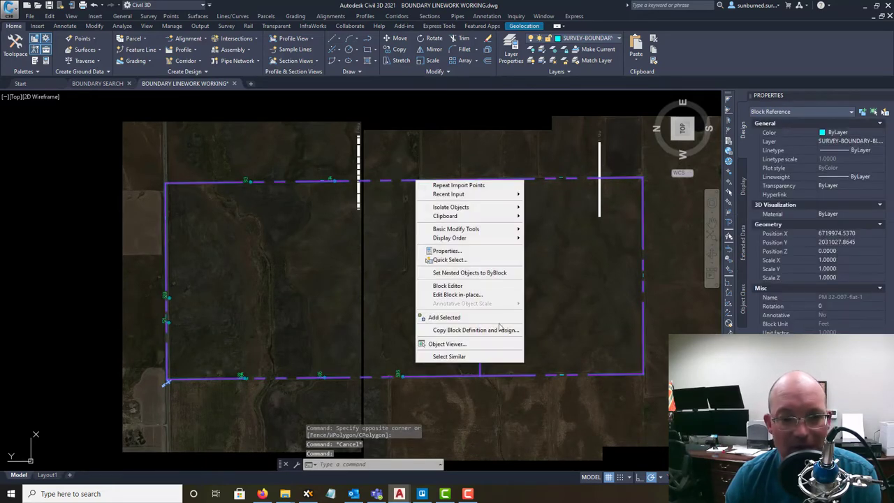
{"action": "left_click", "coordinate": [482, 291]}
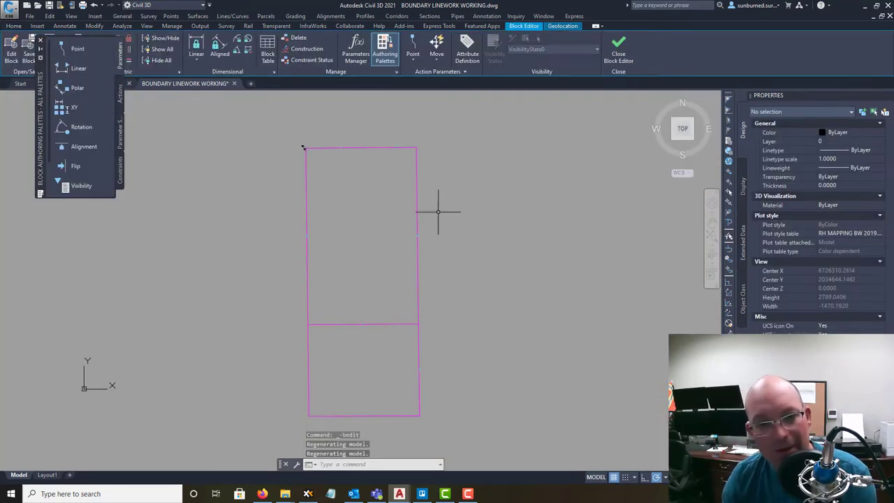
{"action": "scroll", "coordinate": [409, 197], "scroll_direction": "up", "scroll_amount": 2}
{"action": "left_click", "coordinate": [445, 218]}
{"action": "key", "text": "Escape"}
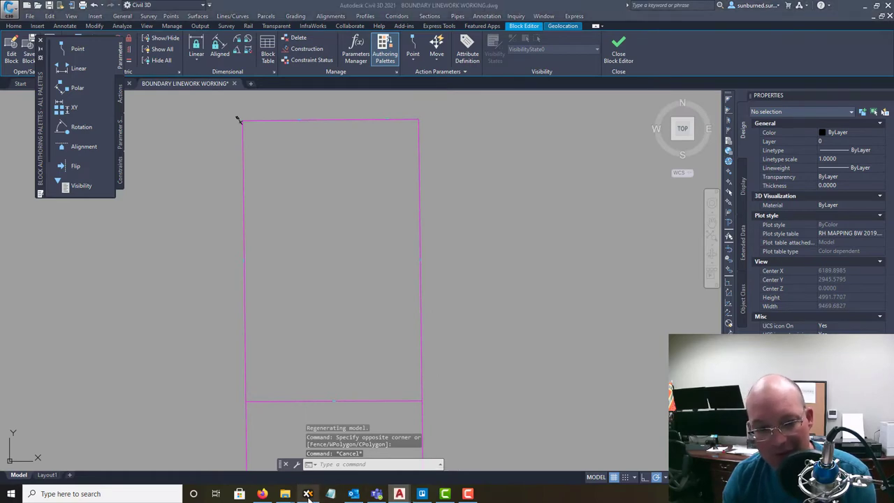
Switch to XYplorer, open PM 32-007.pdf from the project's Filed Survey Maps folder, and read the monument distances along Parcel 1's east line
{"action": "left_click", "coordinate": [307, 494]}
{"action": "scroll", "coordinate": [148, 344], "scroll_direction": "down", "scroll_amount": 20}
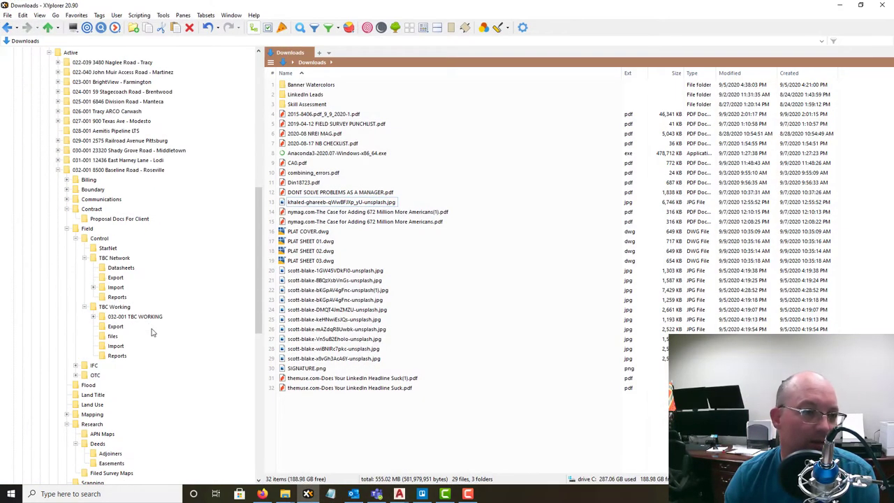
{"action": "left_click", "coordinate": [112, 268]}
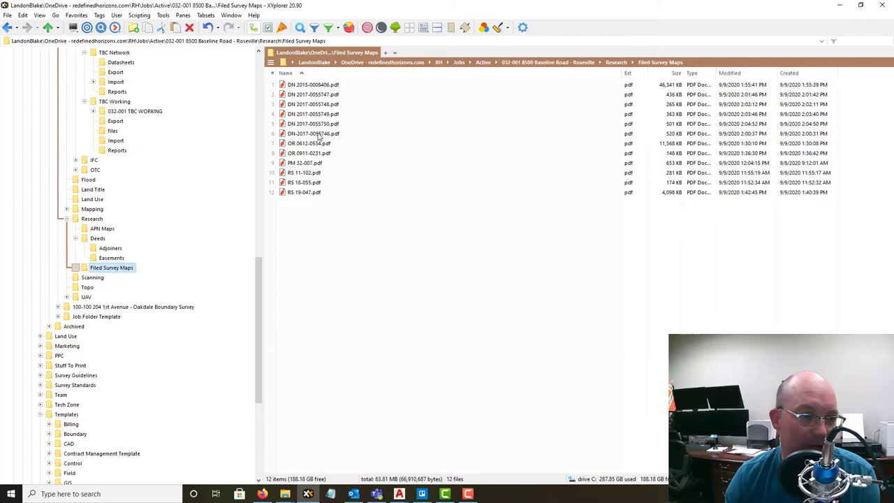
{"action": "left_click", "coordinate": [303, 164]}
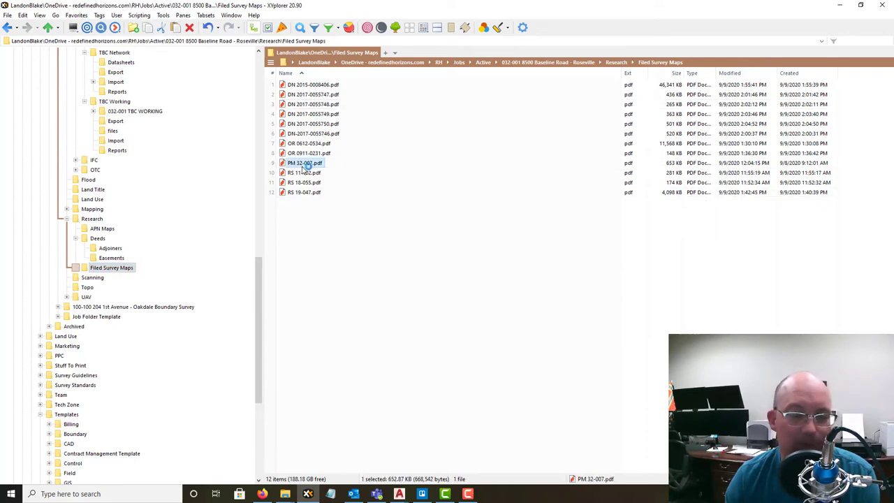
{"action": "left_click", "coordinate": [840, 6]}
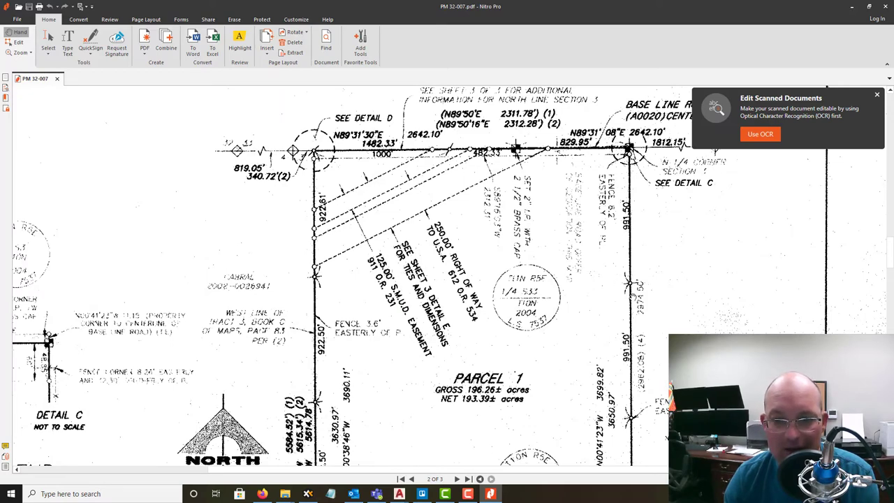
{"action": "left_click", "coordinate": [852, 6]}
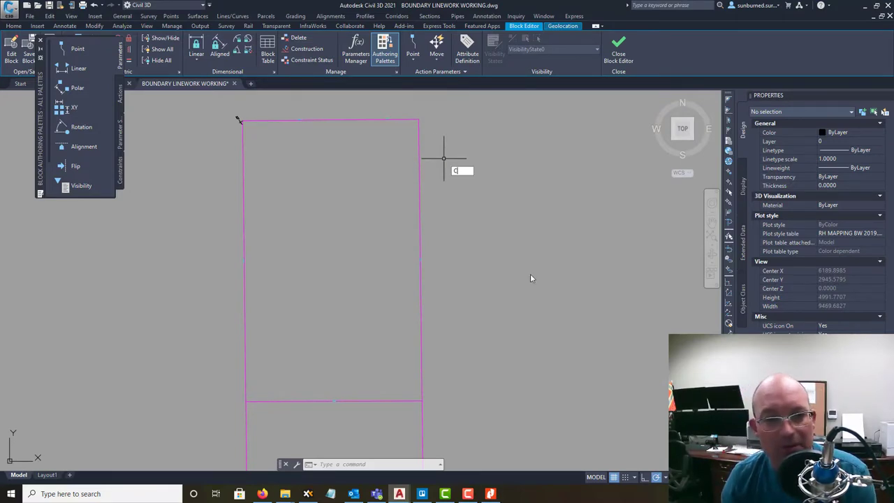
Draw a circle with a radius of 991.50 centred on the northeast corner of the boundary
{"action": "key", "text": "Return"}
{"action": "left_click", "coordinate": [415, 120]}
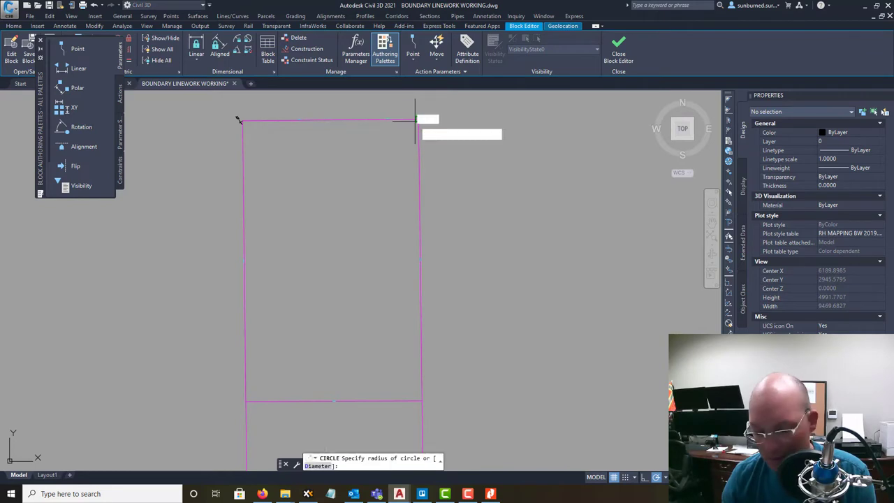
{"action": "type", "text": "991"}
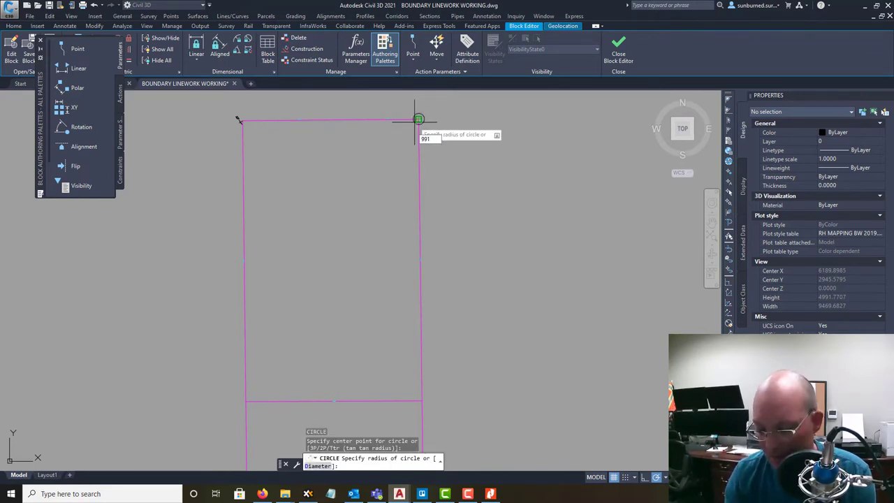
{"action": "type", "text": ".50"}
{"action": "key", "text": "Return"}
{"action": "scroll", "coordinate": [428, 192], "scroll_direction": "up", "scroll_amount": 2}
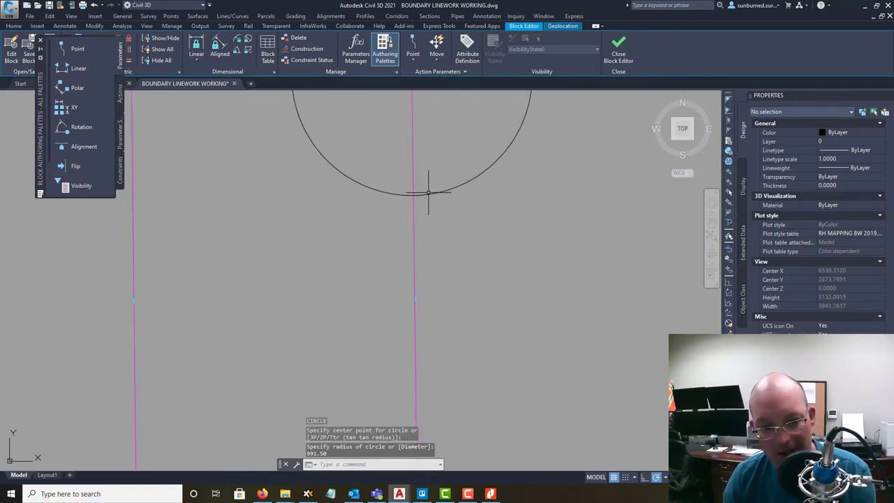
Break the east boundary line where the circle crosses it and select the upper segment to check the split
{"action": "type", "text": "BR"}
{"action": "key", "text": "Return"}
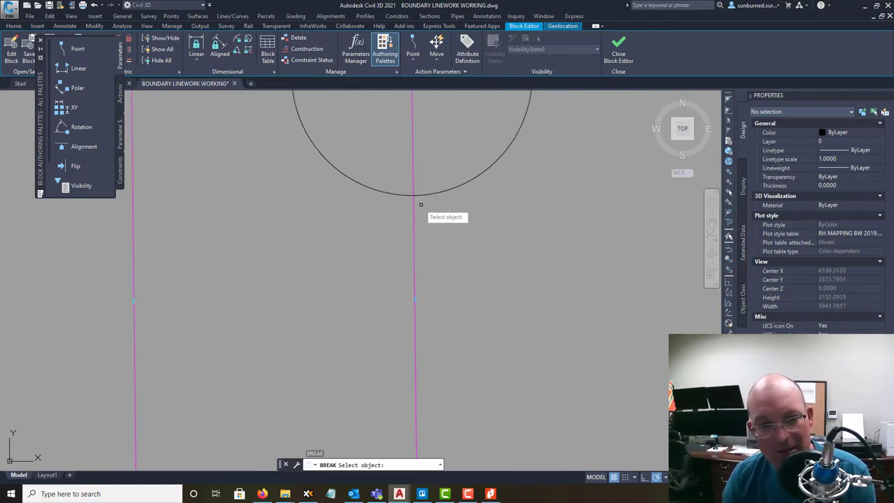
{"action": "left_click", "coordinate": [414, 206]}
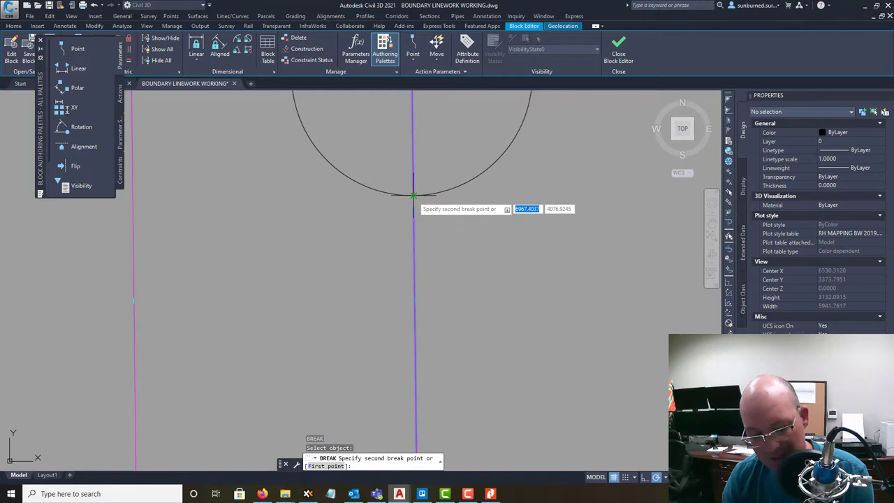
{"action": "type", "text": "F"}
{"action": "key", "text": "Return"}
{"action": "left_click", "coordinate": [414, 195]}
{"action": "left_click", "coordinate": [414, 195]}
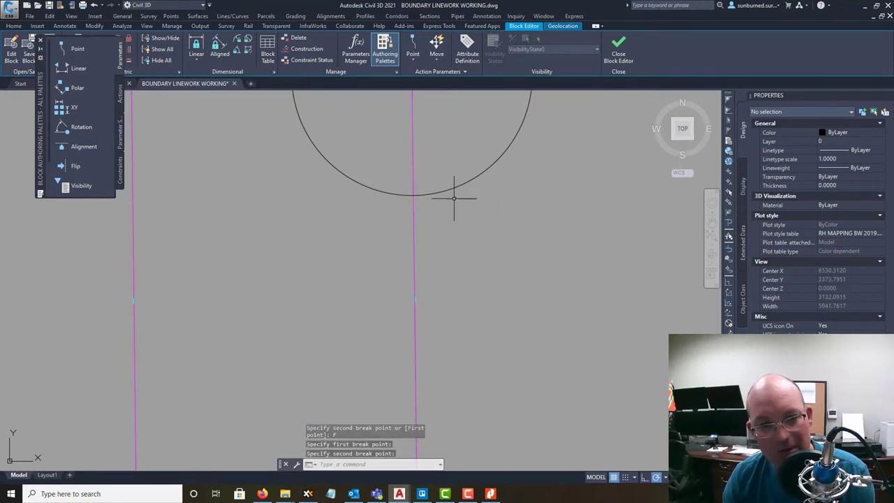
{"action": "left_click", "coordinate": [453, 197]}
{"action": "left_click", "coordinate": [440, 175]}
{"action": "middle_click_drag", "start_coordinate": [436, 171], "coordinate": [454, 258]}
{"action": "key", "text": "Escape"}
{"action": "left_click", "coordinate": [455, 257]}
{"action": "left_click", "coordinate": [433, 223]}
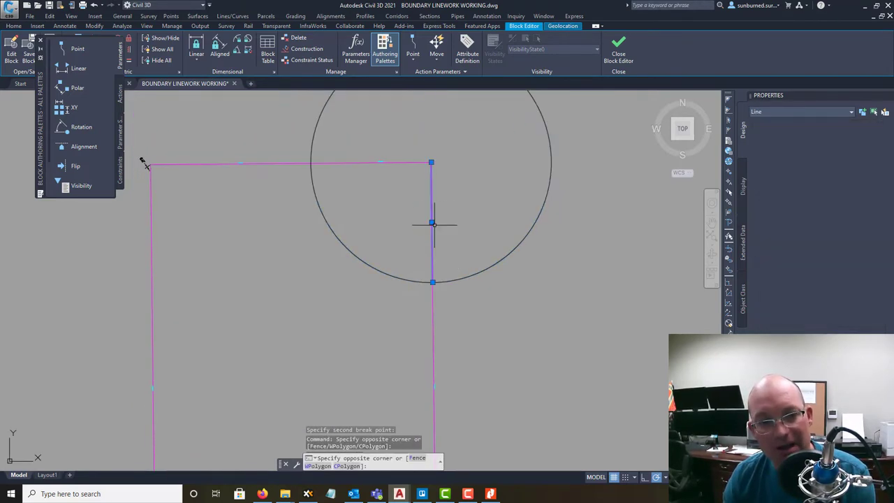
{"action": "key", "text": "Escape"}
Check the next east line distance in PM 32-007.pdf, and move the circle's centre to the break point on the east line
{"action": "left_click", "coordinate": [489, 282]}
{"action": "left_click", "coordinate": [480, 248]}
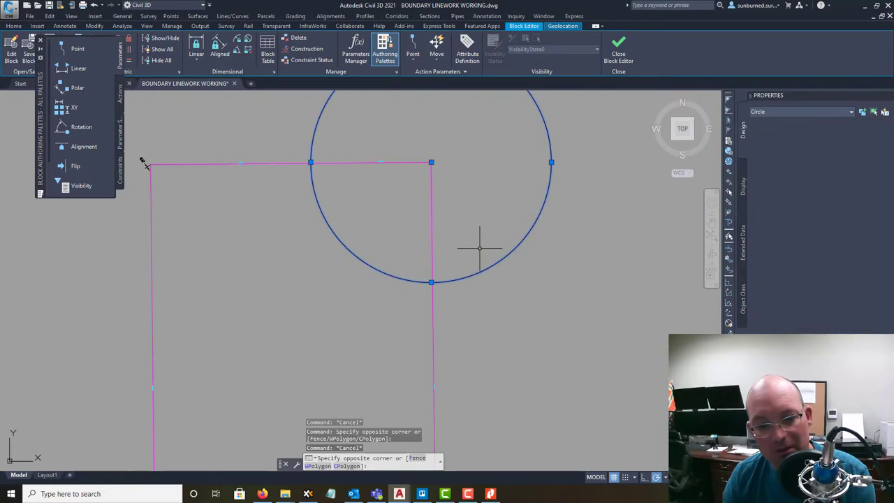
{"action": "left_click", "coordinate": [490, 493]}
{"action": "scroll", "coordinate": [584, 378], "scroll_direction": "down", "scroll_amount": 4}
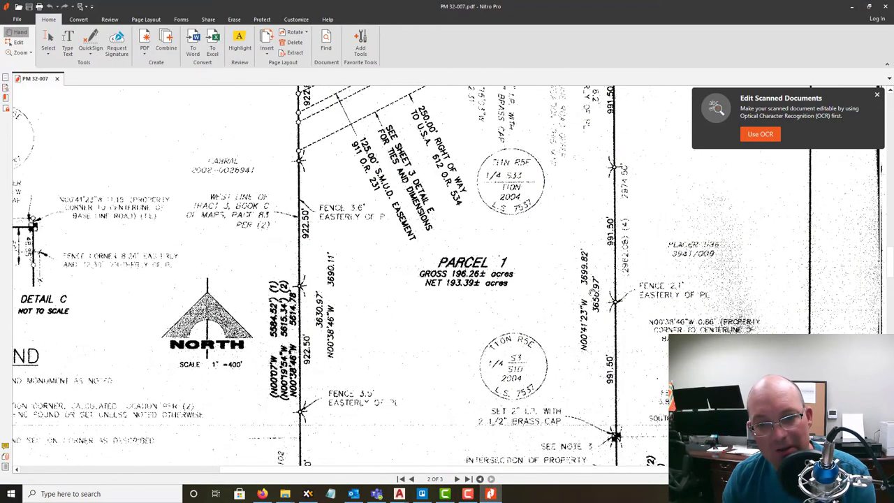
{"action": "left_click", "coordinate": [852, 6]}
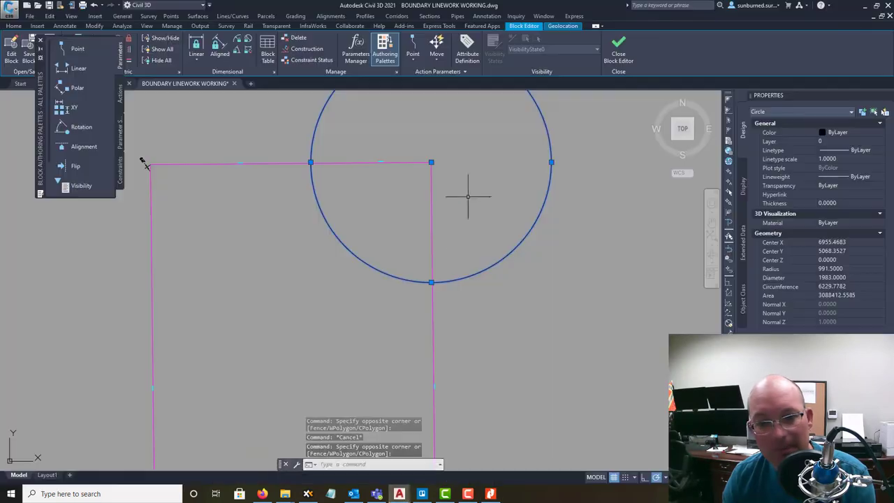
{"action": "left_click", "coordinate": [430, 164]}
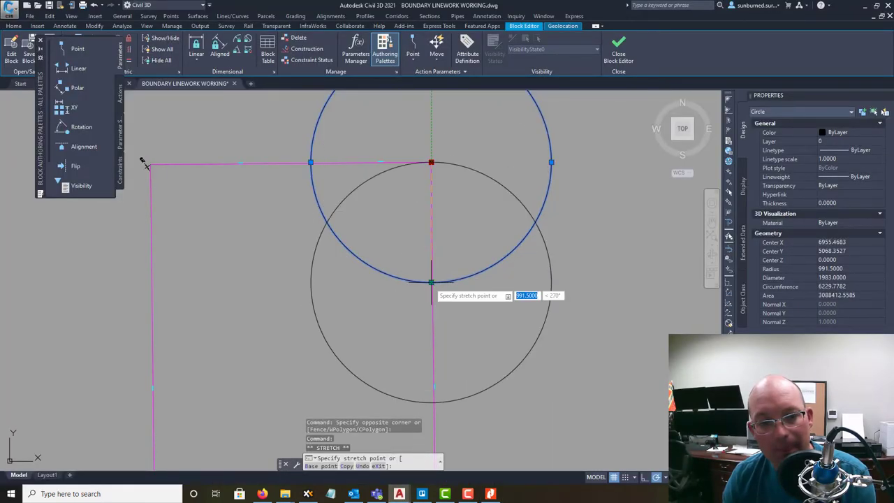
{"action": "key", "text": "Escape"}
{"action": "middle_click_drag", "start_coordinate": [430, 283], "coordinate": [449, 181]}
{"action": "key", "text": "Escape"}
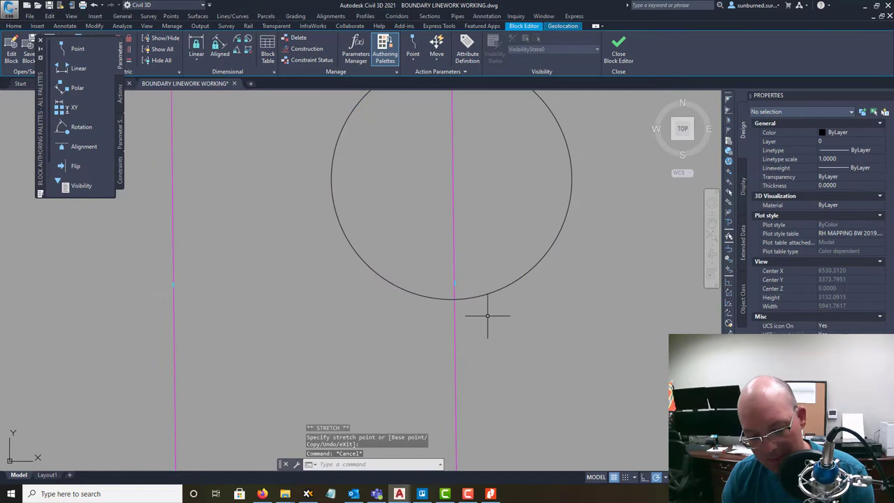
{"action": "type", "text": "br"}
{"action": "key", "text": "Return"}
{"action": "left_click", "coordinate": [456, 299]}
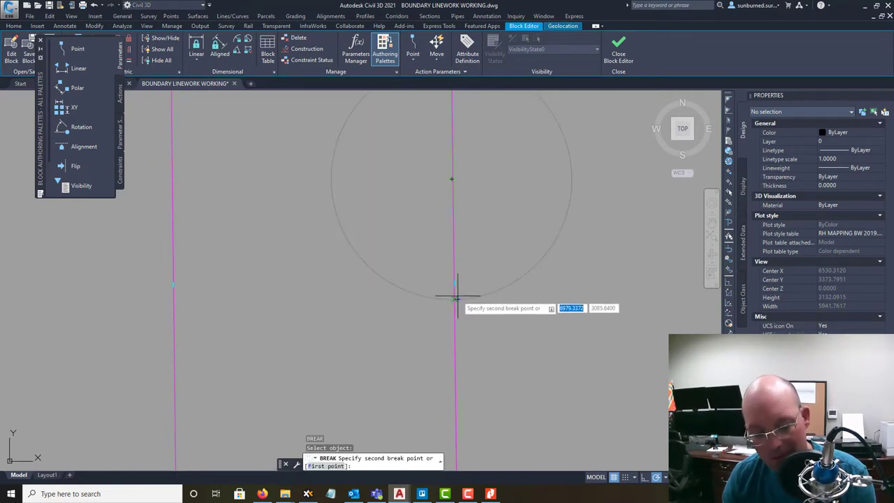
{"action": "type", "text": "f"}
{"action": "key", "text": "Return"}
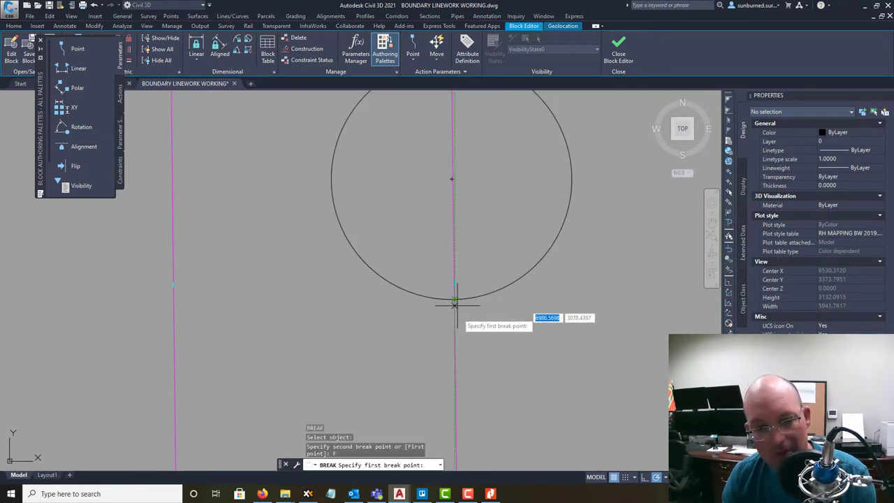
{"action": "key", "text": "Escape"}
Break the remaining east boundary line at its intersection with the bottom of the relocated circle
{"action": "key", "text": "Return"}
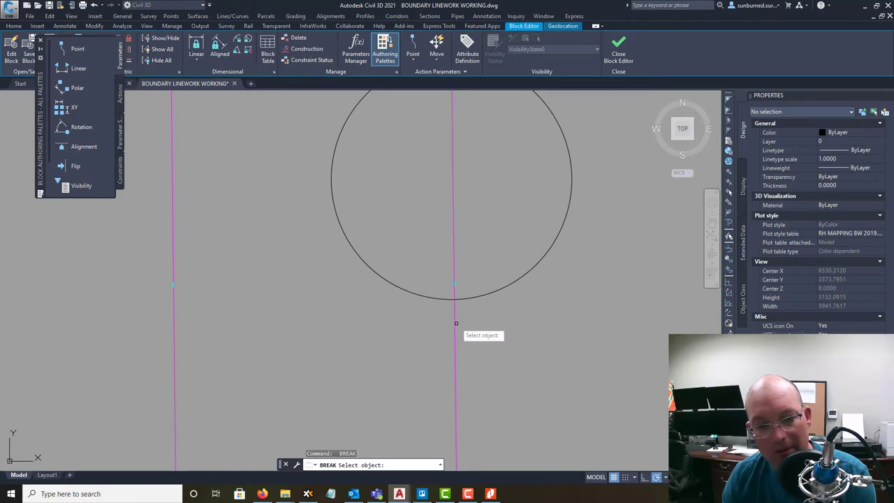
{"action": "left_click", "coordinate": [456, 323]}
{"action": "type", "text": "f"}
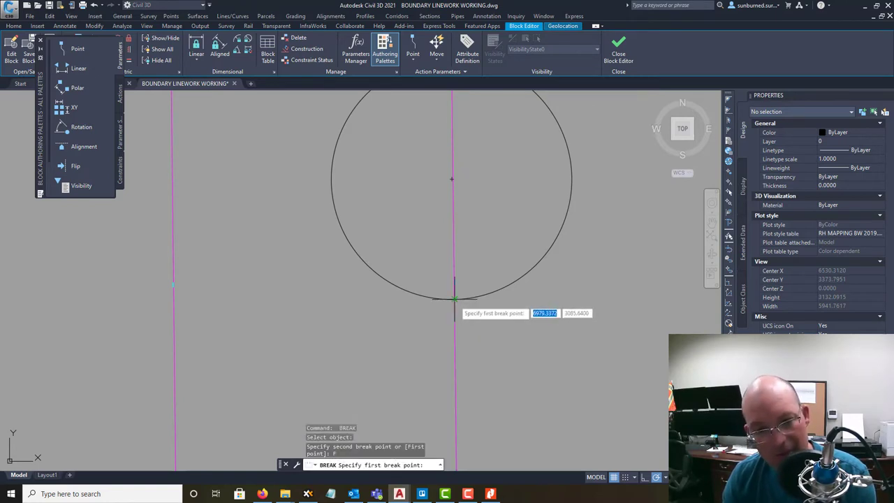
{"action": "key", "text": "Return"}
{"action": "left_click", "coordinate": [457, 302]}
{"action": "left_click", "coordinate": [521, 306]}
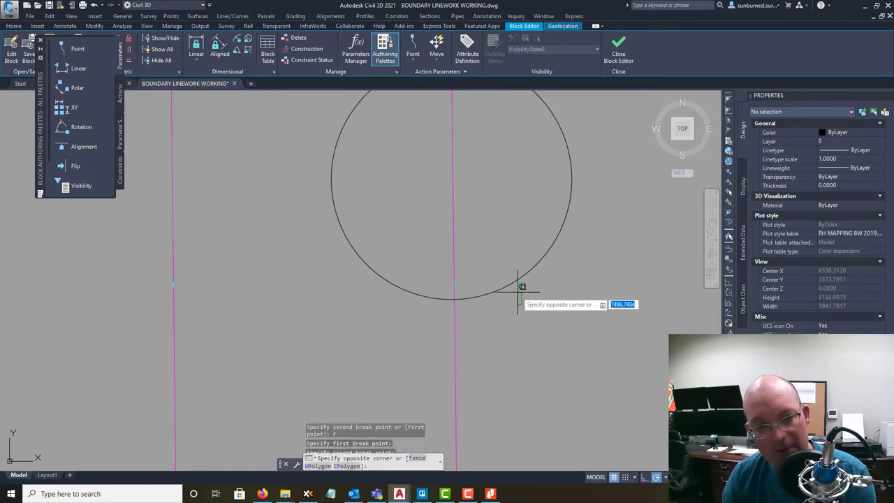
Move the circle's centre down to the newest break point on the east boundary line
{"action": "left_click", "coordinate": [495, 265]}
{"action": "scroll", "coordinate": [495, 218], "scroll_direction": "down", "scroll_amount": 1}
{"action": "left_click", "coordinate": [467, 194]}
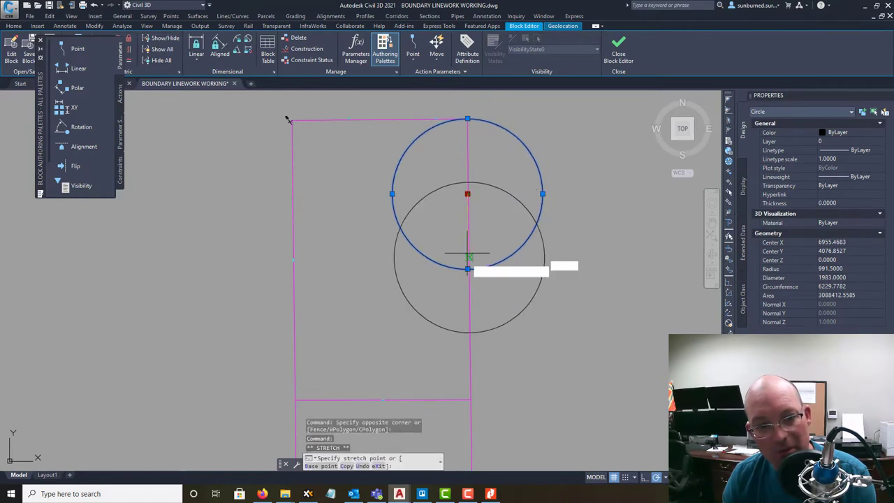
{"action": "scroll", "coordinate": [471, 276], "scroll_direction": "up", "scroll_amount": 2}
{"action": "scroll", "coordinate": [471, 277], "scroll_direction": "up", "scroll_amount": 2}
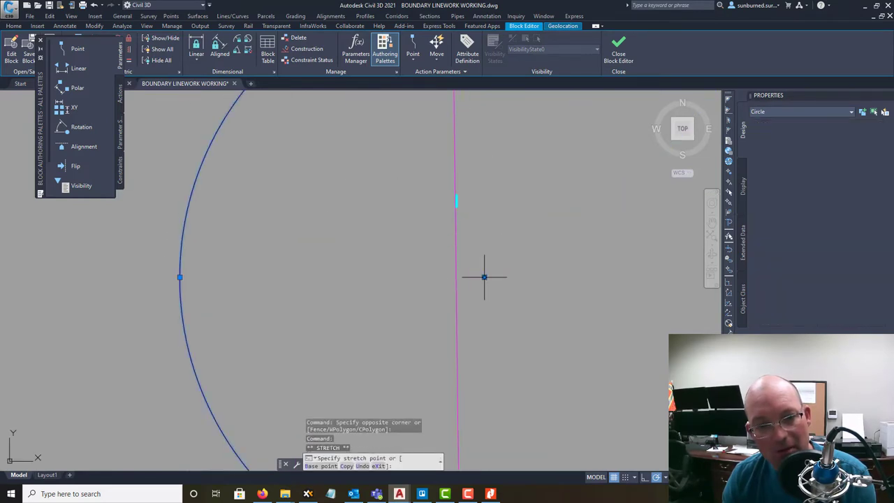
{"action": "left_click", "coordinate": [485, 276]}
{"action": "left_click", "coordinate": [484, 277]}
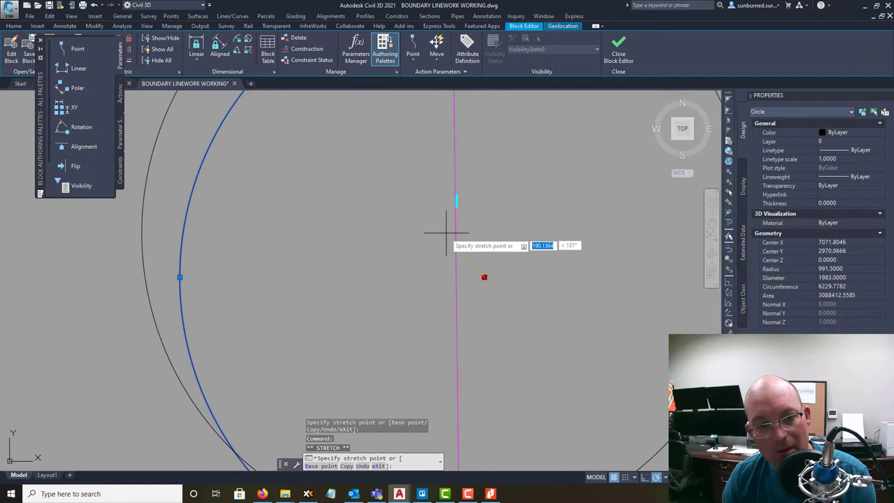
{"action": "scroll", "coordinate": [461, 233], "scroll_direction": "down", "scroll_amount": 6}
{"action": "key", "text": "Escape"}
{"action": "key", "text": "Escape"}
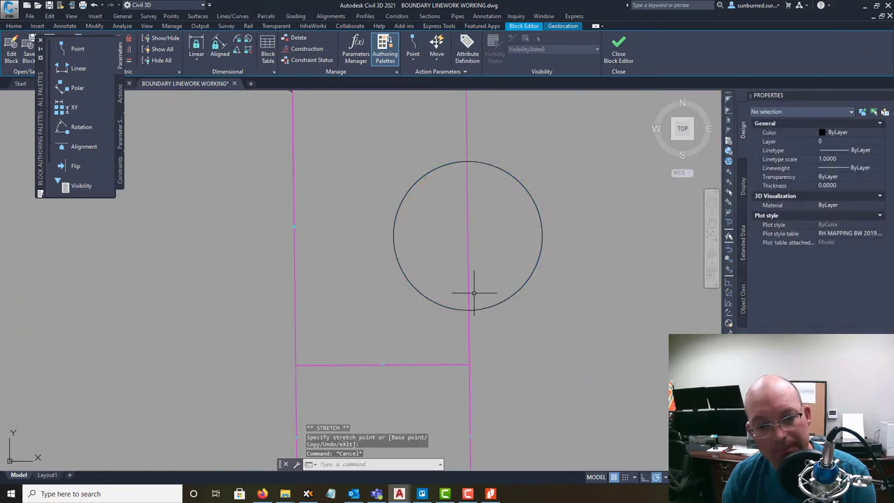
{"action": "scroll", "coordinate": [477, 314], "scroll_direction": "up", "scroll_amount": 4}
{"action": "type", "text": "Br"}
{"action": "key", "text": "Return"}
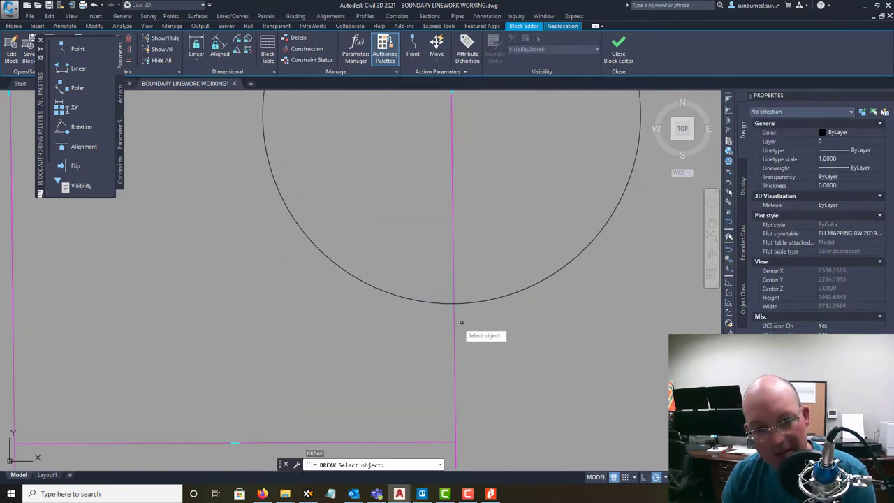
{"action": "left_click", "coordinate": [456, 327]}
{"action": "right_click", "coordinate": [453, 304]}
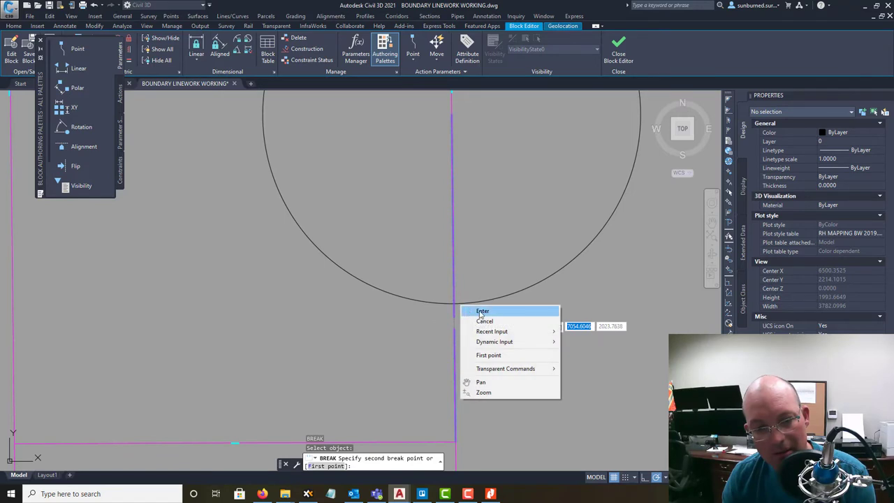
{"action": "left_click", "coordinate": [482, 312]}
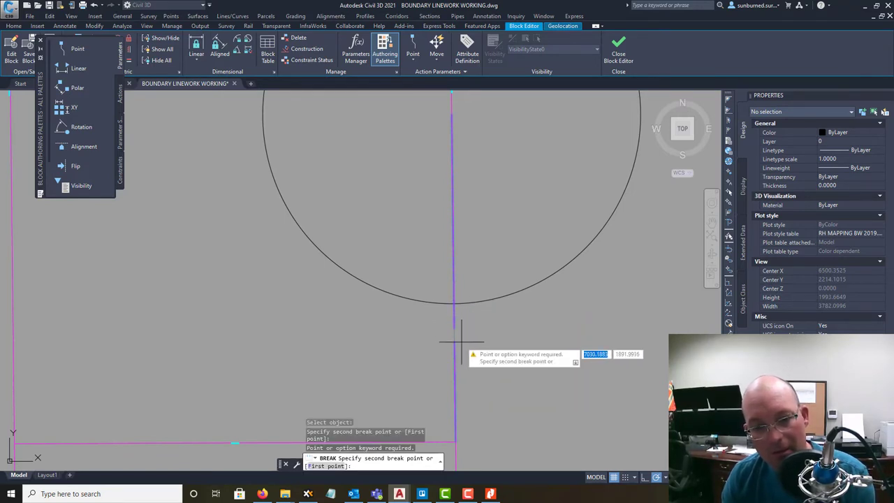
{"action": "key", "text": "Escape"}
Break the east boundary line where the bottom of the circle crosses it, and select the lower segment to check the split
{"action": "key", "text": "Return"}
{"action": "left_click", "coordinate": [455, 339]}
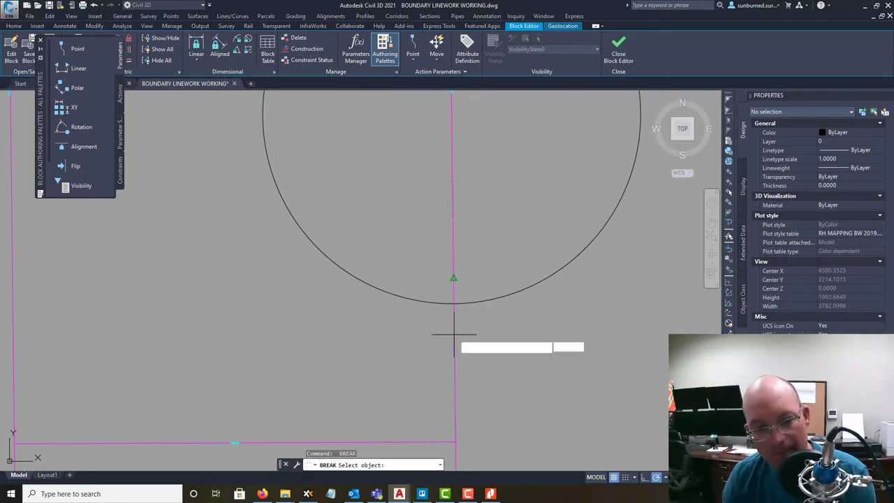
{"action": "type", "text": "F"}
{"action": "key", "text": "Return"}
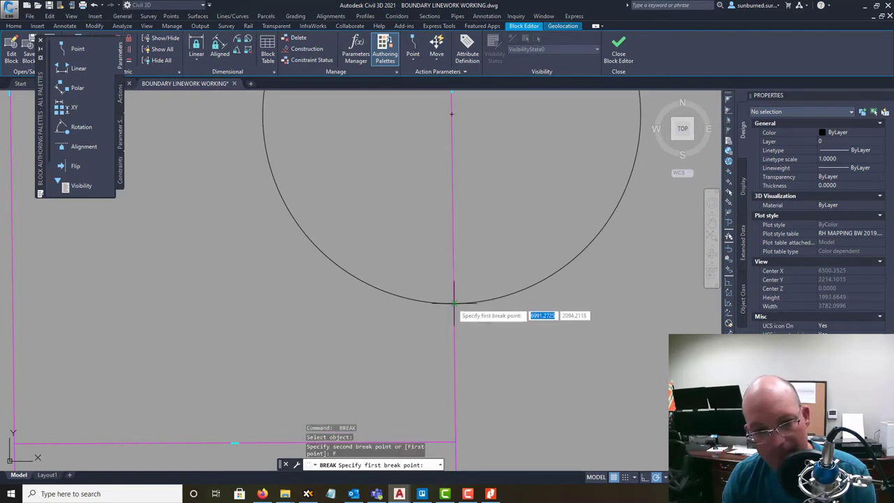
{"action": "left_click", "coordinate": [459, 308]}
{"action": "left_click", "coordinate": [459, 307]}
{"action": "left_click", "coordinate": [470, 330]}
{"action": "left_click", "coordinate": [431, 345]}
{"action": "scroll", "coordinate": [477, 324], "scroll_direction": "down", "scroll_amount": 2}
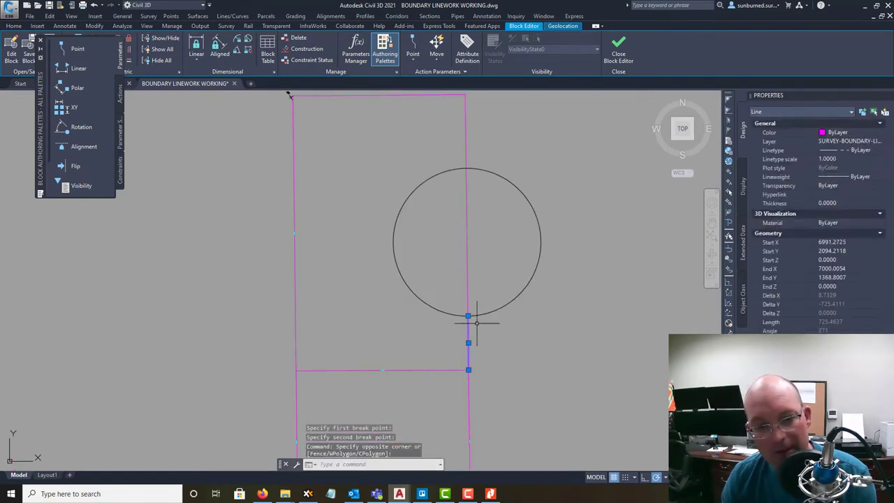
{"action": "key", "text": "Escape"}
Erase the construction circle from the east boundary line
{"action": "left_click", "coordinate": [495, 320]}
{"action": "left_click", "coordinate": [487, 299]}
{"action": "key", "text": "Delete"}
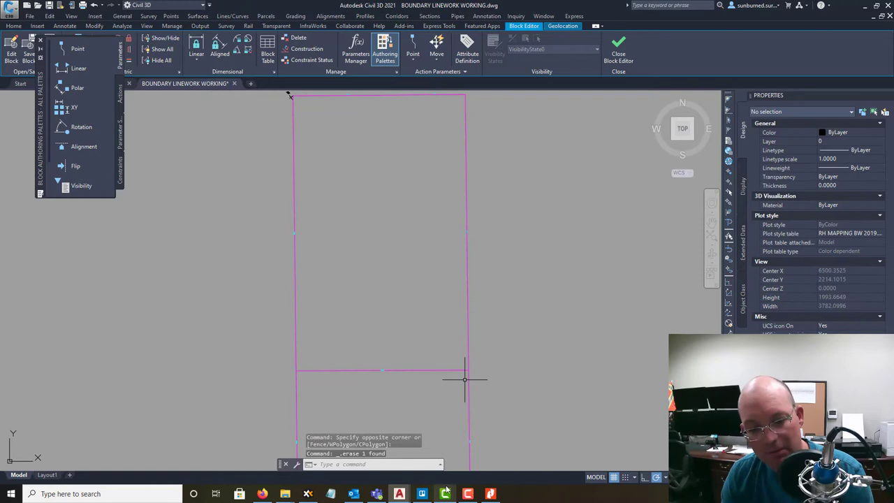
Compare the length of the lowest east segment above the dividing line with its distance in PM 32-007.pdf
{"action": "left_click", "coordinate": [492, 494]}
{"action": "scroll", "coordinate": [571, 482], "scroll_direction": "down", "scroll_amount": 3}
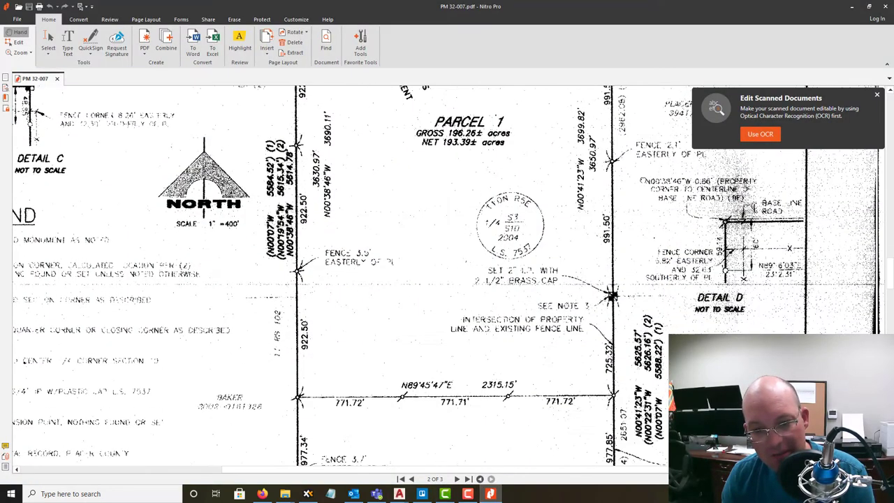
{"action": "left_click", "coordinate": [492, 494]}
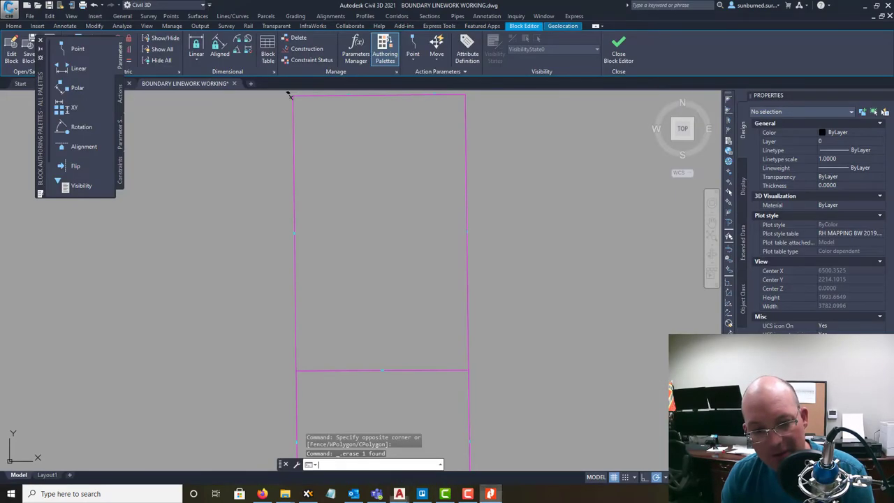
{"action": "left_click", "coordinate": [472, 343]}
{"action": "left_click", "coordinate": [466, 345]}
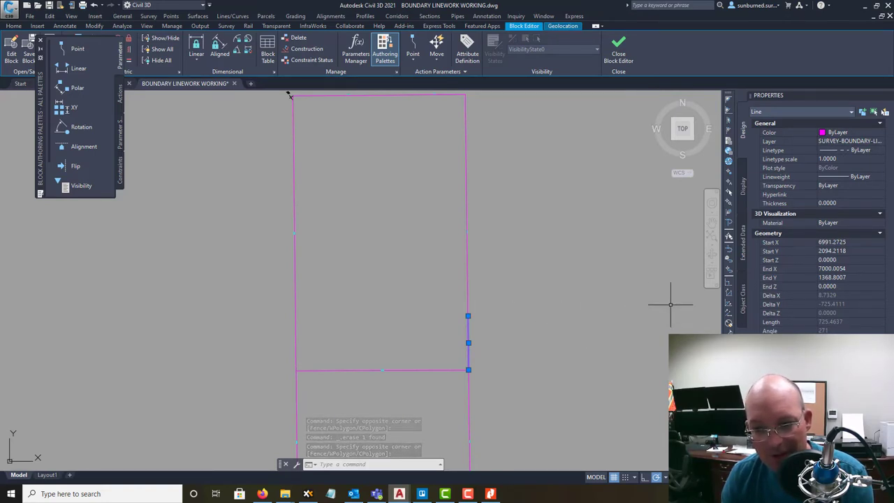
{"action": "key", "text": "Escape"}
{"action": "key", "text": "Escape"}
Review Parcel 1's remaining line distances in PM 32-007.pdf and return to the drawing with no command active
{"action": "scroll", "coordinate": [523, 315], "scroll_direction": "down", "scroll_amount": 4}
{"action": "mouse_move", "coordinate": [523, 315]}
{"action": "middle_mouse_down"}
{"action": "mouse_move", "coordinate": [594, 309]}
{"action": "mouse_move", "coordinate": [596, 346]}
{"action": "middle_mouse_up"}
{"action": "scroll", "coordinate": [597, 311], "scroll_direction": "up", "scroll_amount": 4}
{"action": "key", "text": "alt+Tab"}
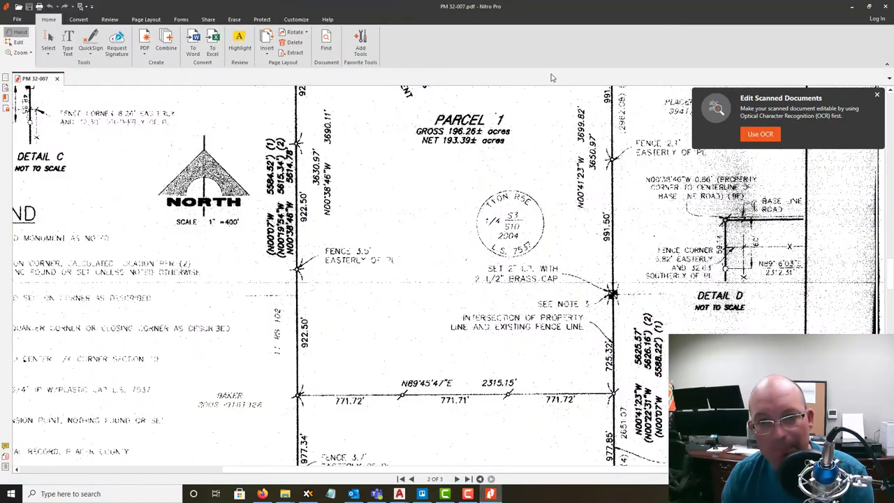
{"action": "key", "text": "alt+Tab"}
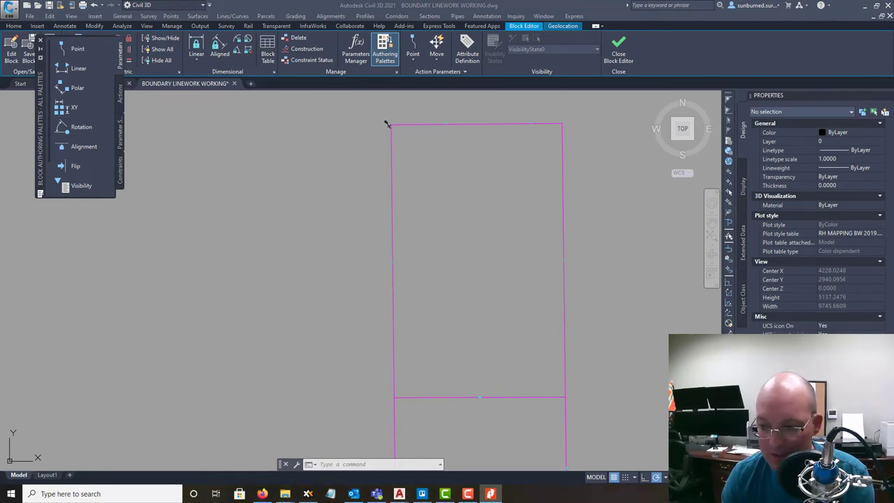
{"action": "key", "text": "Escape"}
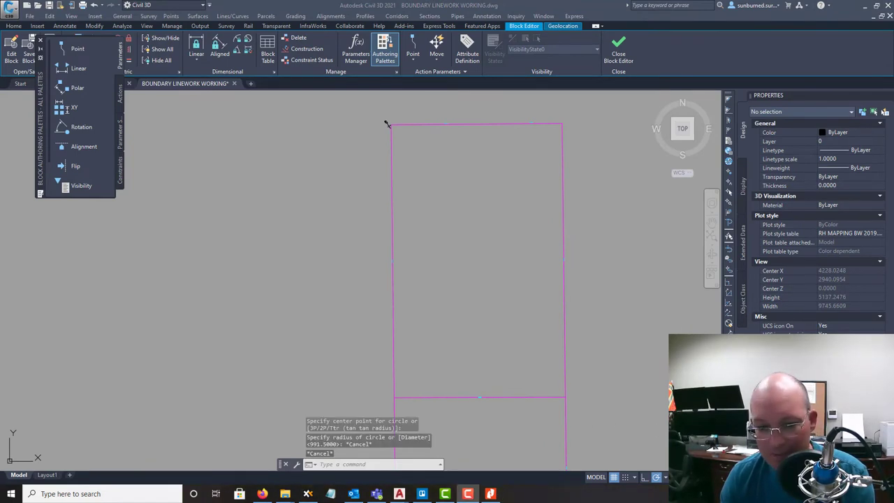
Check the three segment distances along Parcel 1's south line in PM 32-007.pdf against the horizontal line in the drawing
{"action": "mouse_move", "coordinate": [519, 409]}
{"action": "middle_mouse_down"}
{"action": "mouse_move", "coordinate": [593, 393]}
{"action": "mouse_move", "coordinate": [624, 375]}
{"action": "mouse_move", "coordinate": [573, 361]}
{"action": "middle_mouse_up"}
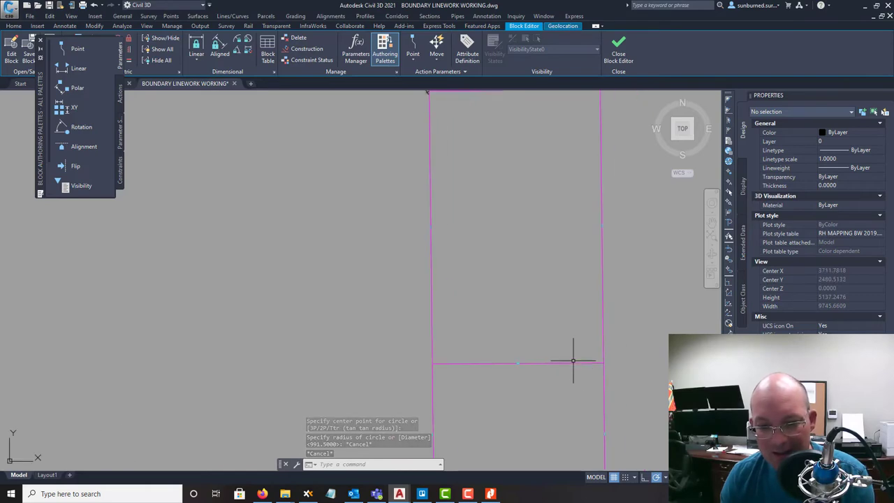
{"action": "left_click", "coordinate": [573, 361]}
{"action": "left_click", "coordinate": [562, 368]}
{"action": "key", "text": "Escape"}
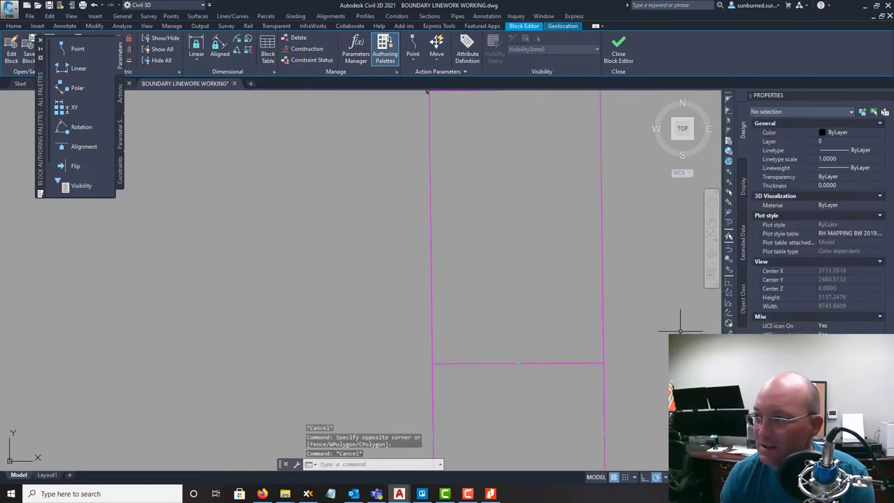
{"action": "left_click_drag", "start_coordinate": [893, 7], "coordinate": [521, 1]}
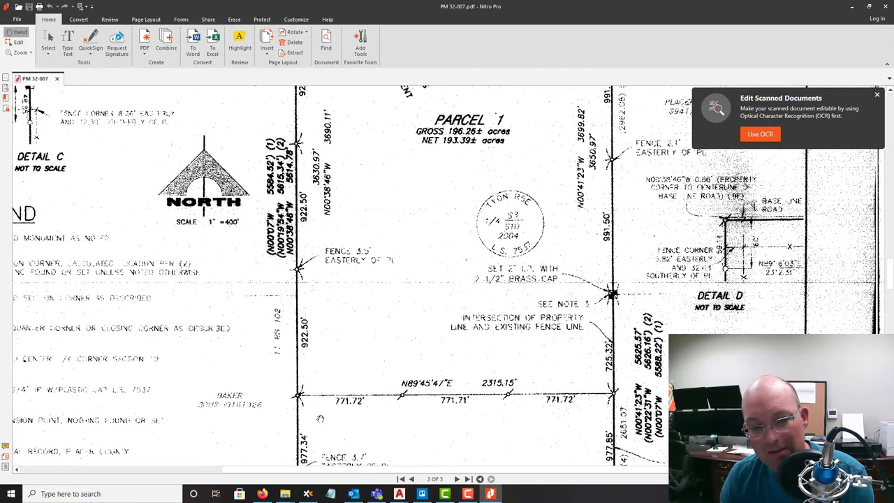
{"action": "key", "text": "alt+Tab"}
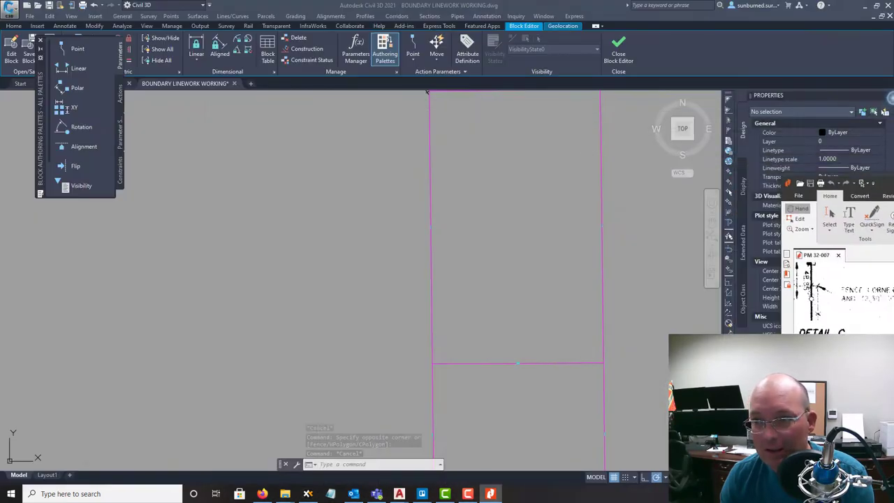
{"action": "left_click", "coordinate": [523, 328]}
{"action": "key", "text": "Escape"}
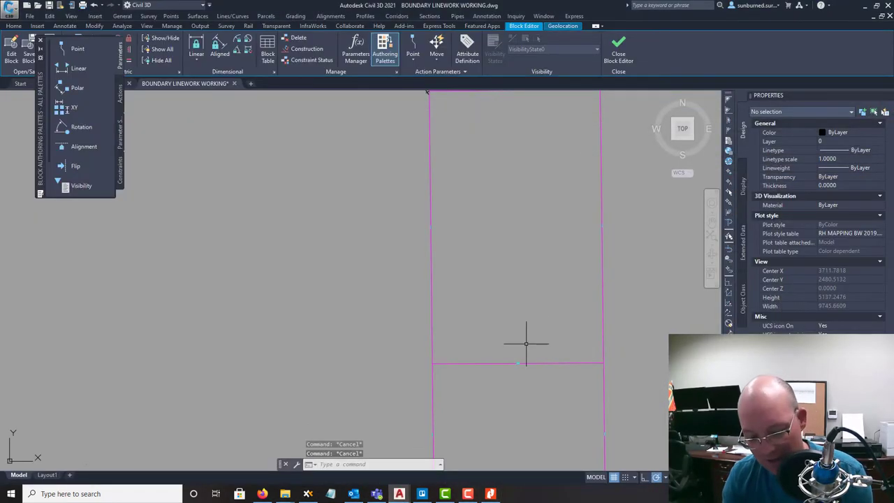
{"action": "key", "text": "BackSpace"}
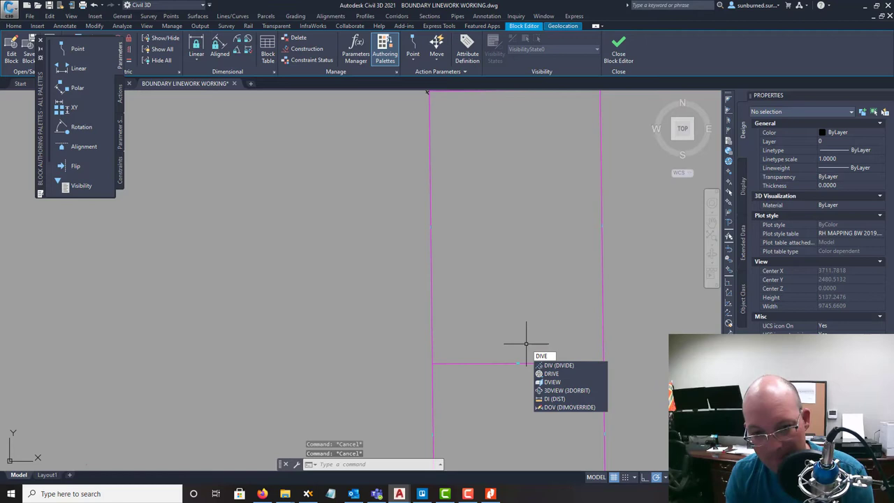
{"action": "key", "text": "Return"}
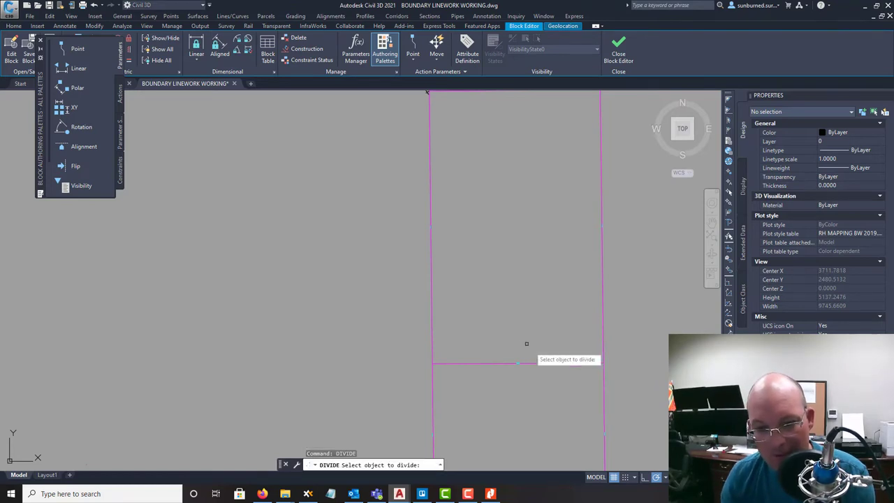
{"action": "left_click", "coordinate": [545, 363]}
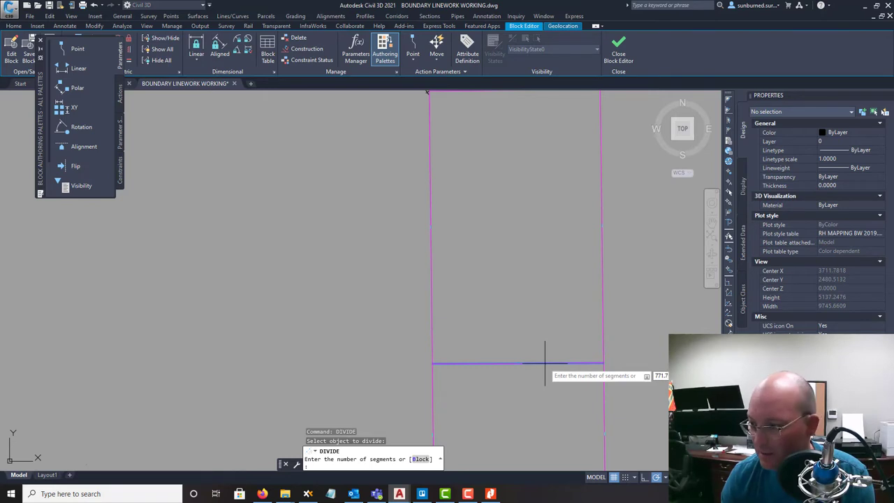
{"action": "key", "text": "Return"}
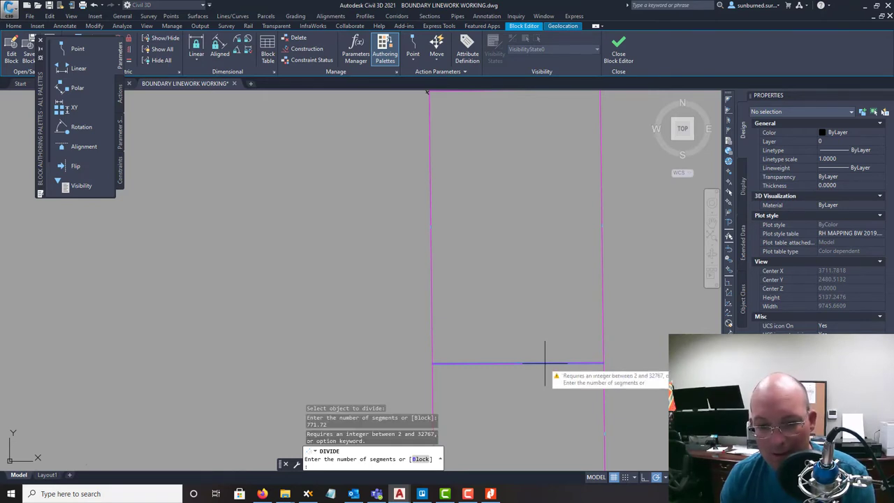
{"action": "key", "text": "Return"}
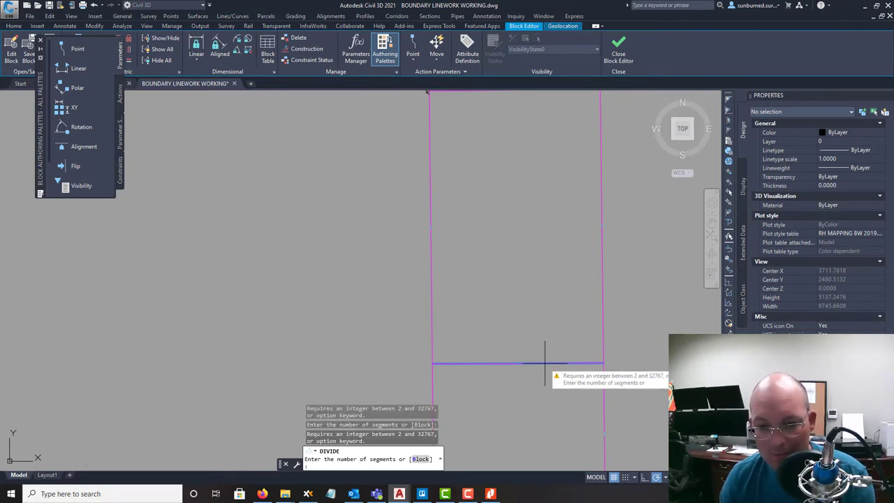
{"action": "key", "text": "Escape"}
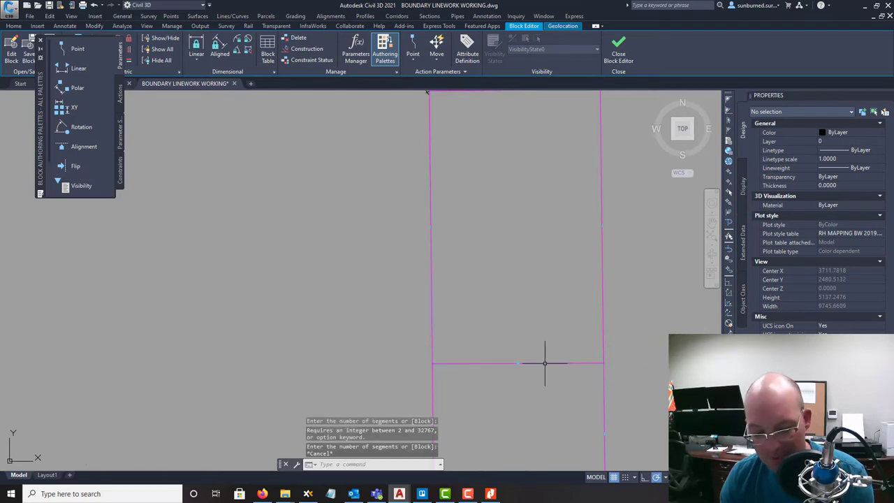
Divide the horizontal south line of Parcel 1 into 3 segments and select the west division point to check its placement
{"action": "type", "text": "DIVIDE"}
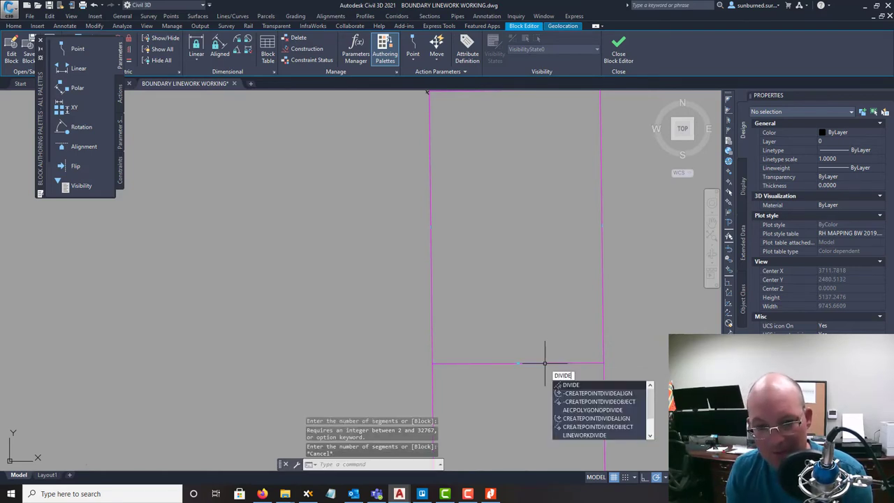
{"action": "key", "text": "Return"}
{"action": "left_click", "coordinate": [545, 364]}
{"action": "type", "text": "3"}
{"action": "key", "text": "Return"}
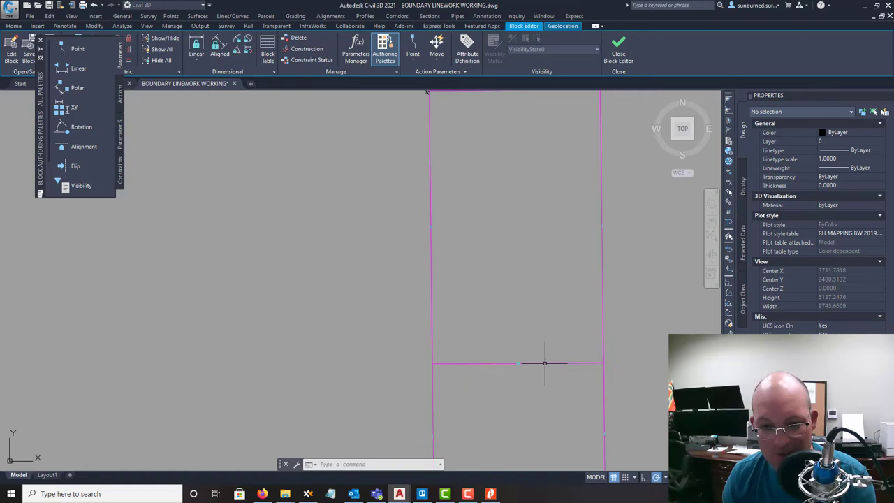
{"action": "left_click", "coordinate": [485, 341]}
{"action": "key", "text": "Escape"}
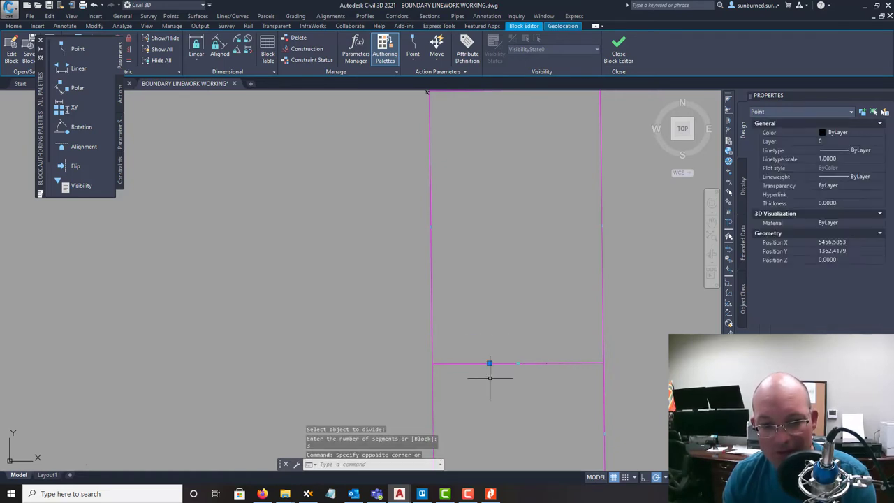
Break the horizontal south line of Parcel 1 at the west division point
{"action": "scroll", "coordinate": [487, 367], "scroll_direction": "up", "scroll_amount": 6}
{"action": "type", "text": "Br"}
{"action": "key", "text": "Return"}
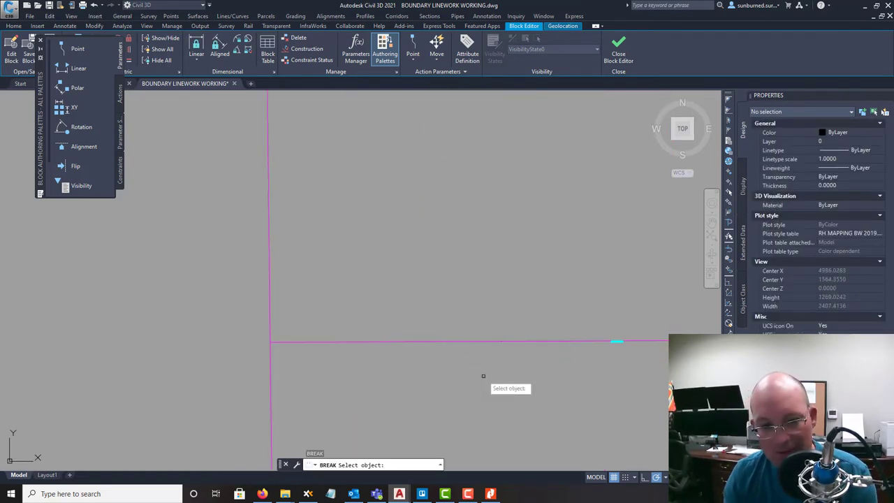
{"action": "left_click", "coordinate": [515, 341]}
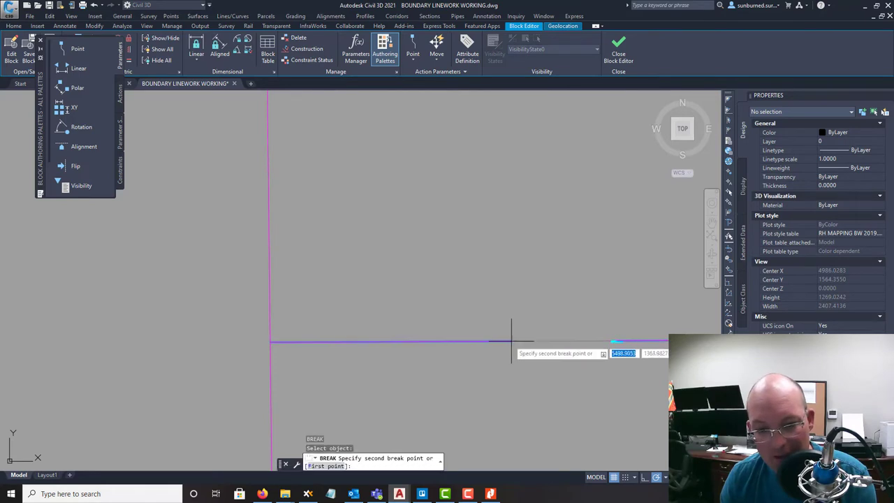
{"action": "type", "text": "F"}
{"action": "key", "text": "Return"}
{"action": "left_click", "coordinate": [501, 341]}
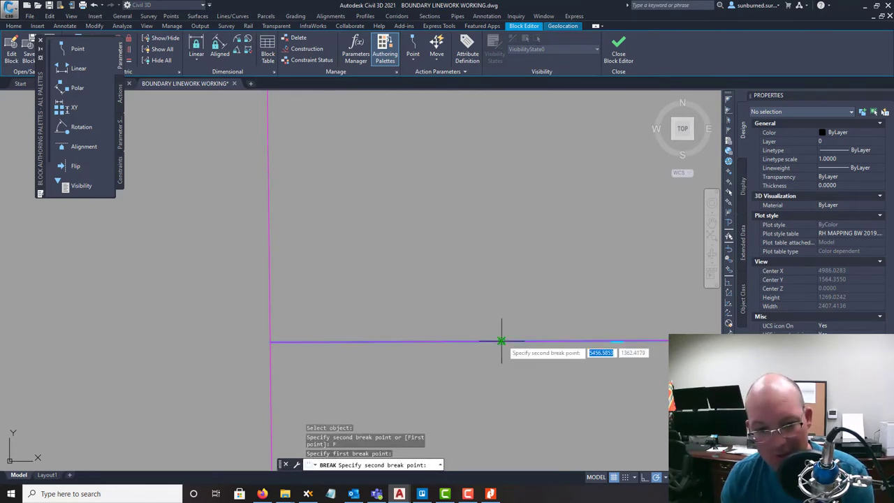
{"action": "left_click", "coordinate": [501, 341]}
Break the horizontal south line of Parcel 1 at the east division point
{"action": "middle_click_drag", "start_coordinate": [625, 368], "coordinate": [515, 382]}
{"action": "key", "text": "Return"}
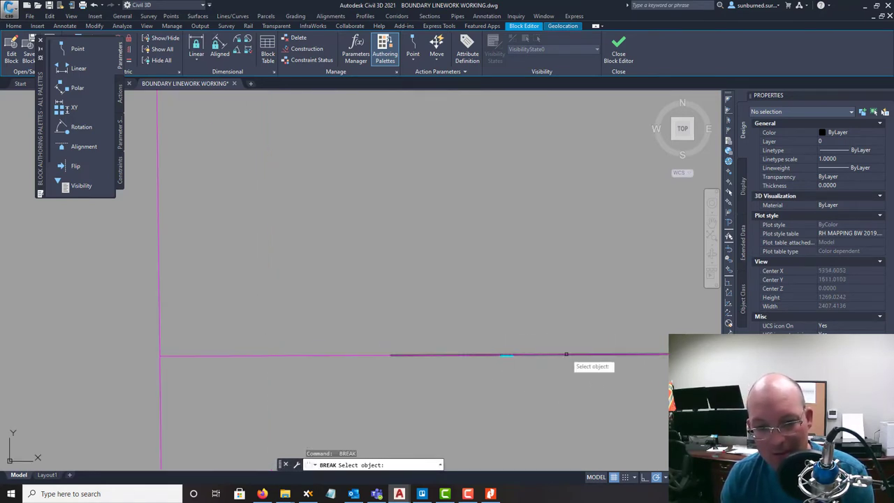
{"action": "scroll", "coordinate": [603, 359], "scroll_direction": "down", "scroll_amount": 2}
{"action": "scroll", "coordinate": [603, 359], "scroll_direction": "down", "scroll_amount": 4}
{"action": "left_click", "coordinate": [605, 360]}
{"action": "left_click", "coordinate": [638, 365]}
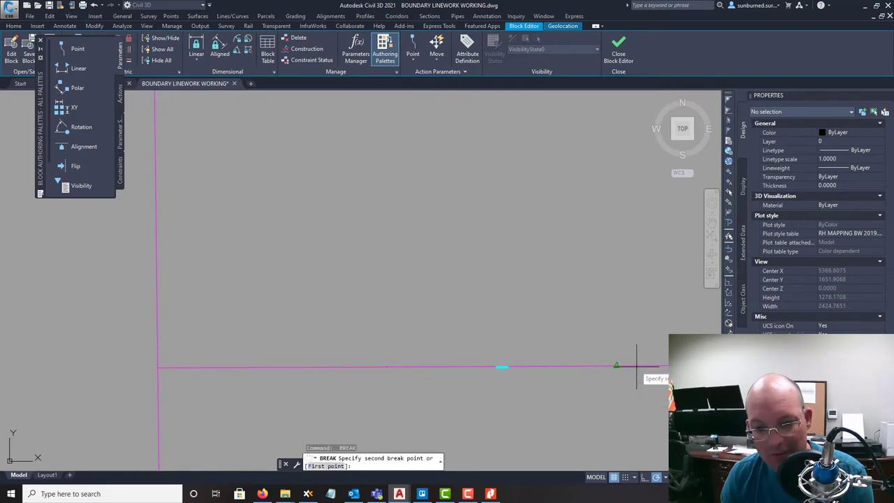
{"action": "type", "text": "F"}
{"action": "key", "text": "Return"}
{"action": "left_click", "coordinate": [634, 365]}
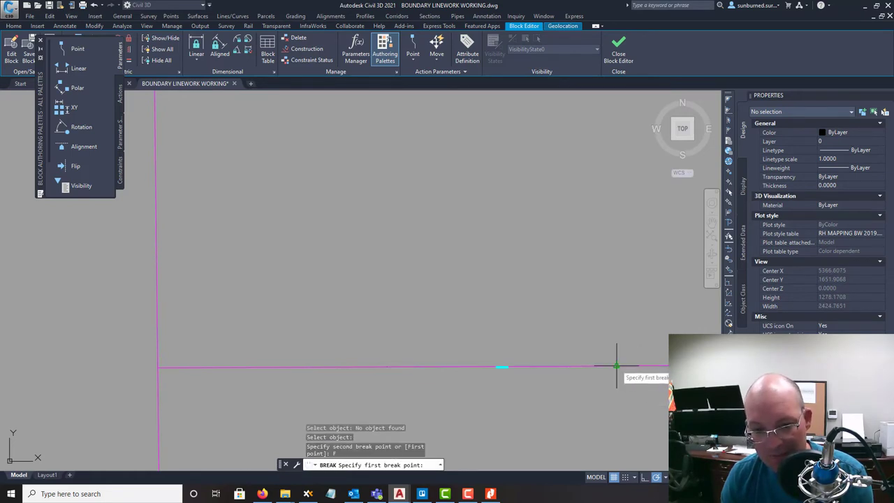
{"action": "left_click", "coordinate": [617, 366]}
{"action": "scroll", "coordinate": [621, 384], "scroll_direction": "down", "scroll_amount": 4}
Erase the two division point markers on Parcel 1's south line and close the block editor
{"action": "left_click", "coordinate": [613, 355]}
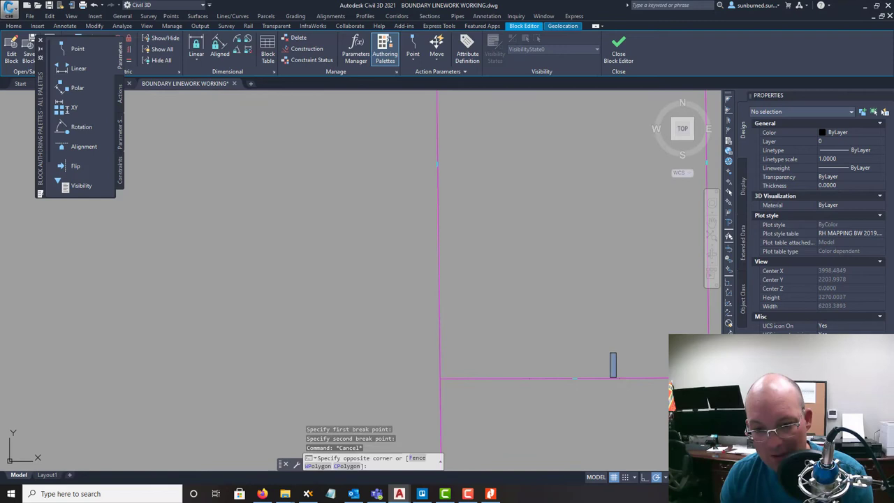
{"action": "left_click", "coordinate": [619, 381]}
{"action": "key", "text": "Delete"}
{"action": "left_click", "coordinate": [493, 354]}
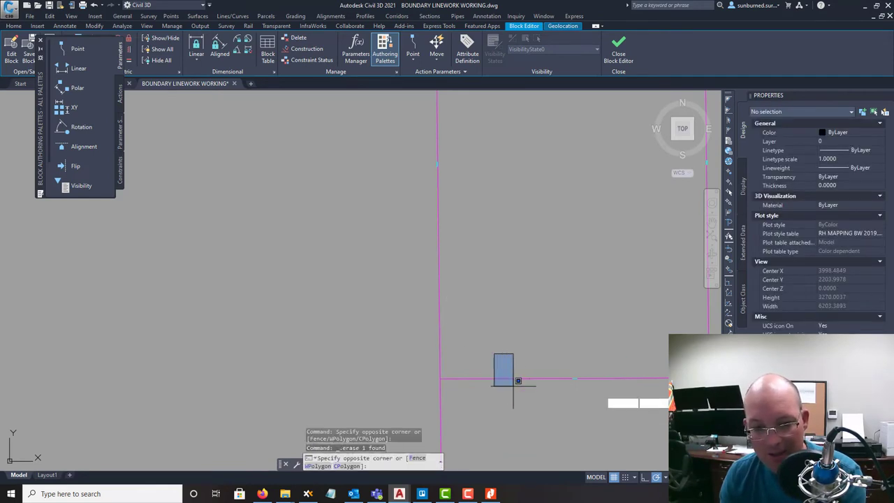
{"action": "left_click", "coordinate": [526, 399]}
{"action": "left_click", "coordinate": [517, 360]}
{"action": "left_click", "coordinate": [531, 397]}
{"action": "key", "text": "Delete"}
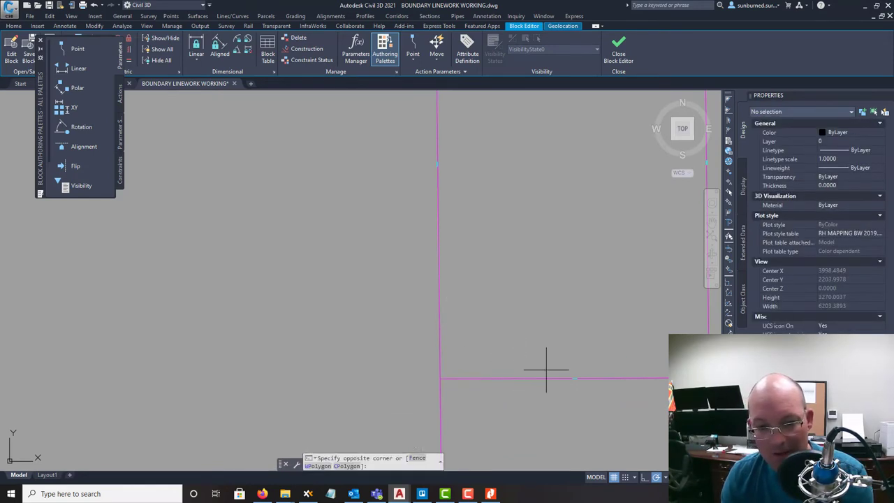
{"action": "left_click", "coordinate": [538, 377]}
{"action": "key", "text": "Escape"}
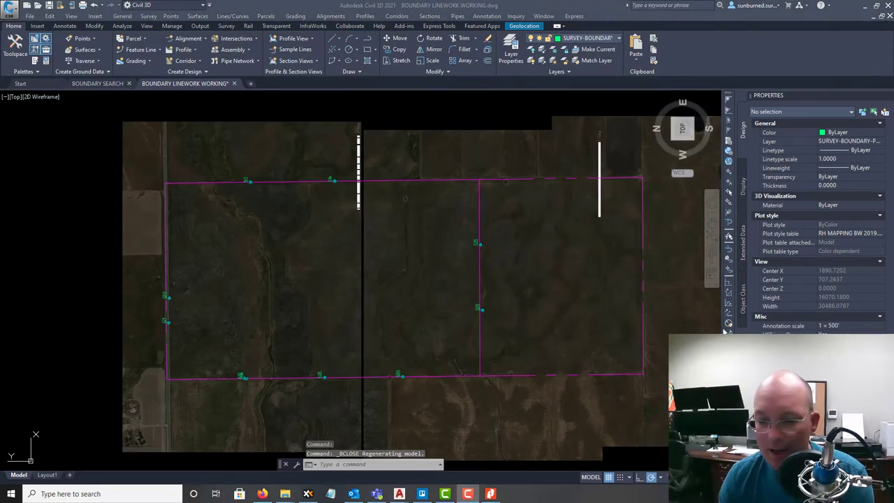
Select the PM 32-007 boundary block to check its extent, then clear the selection with point 513 in view
{"action": "left_click", "coordinate": [200, 186]}
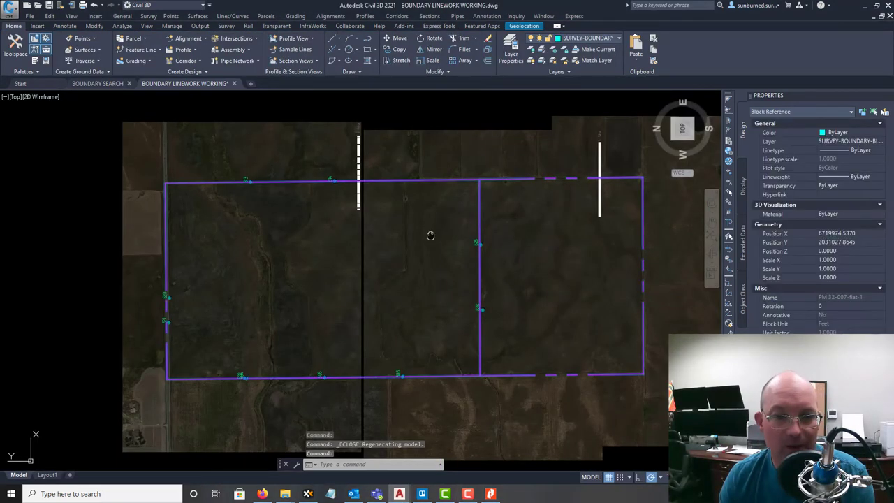
{"action": "middle_click_drag", "start_coordinate": [430, 236], "coordinate": [513, 259]}
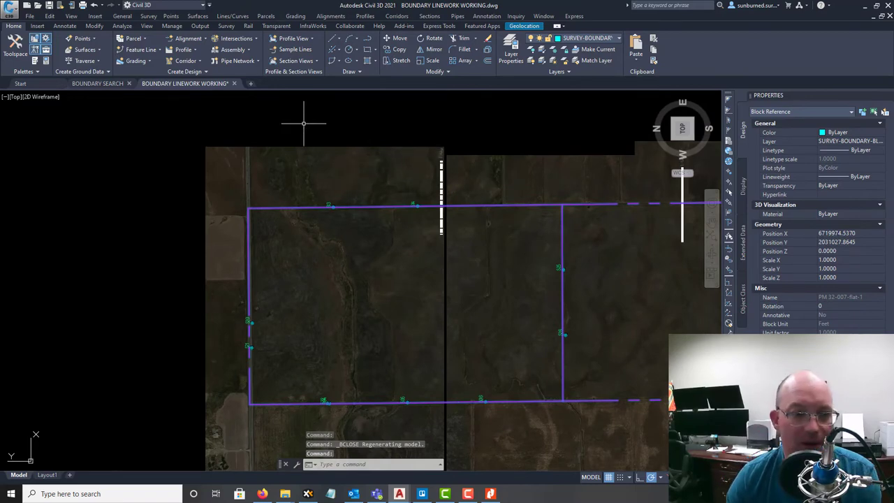
{"action": "scroll", "coordinate": [328, 160], "scroll_direction": "up", "scroll_amount": 2}
{"action": "scroll", "coordinate": [435, 239], "scroll_direction": "up", "scroll_amount": 3}
{"action": "key", "text": "Escape"}
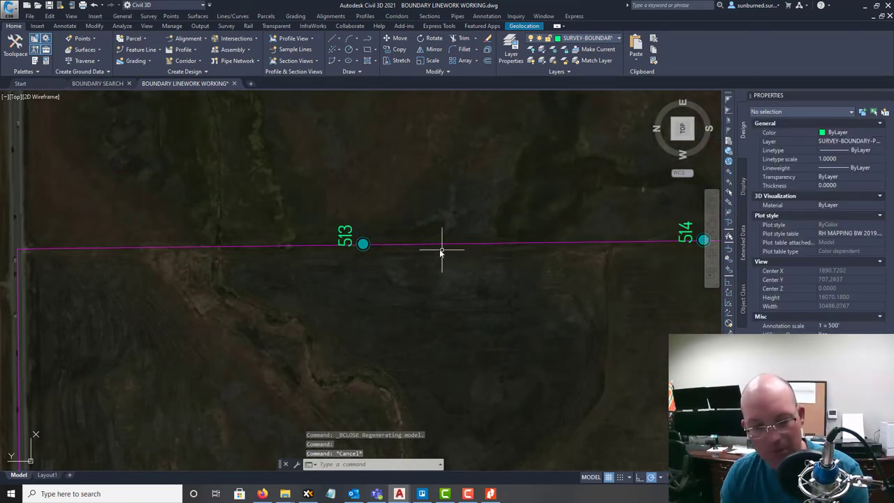
Move the PM 32-007 boundary block so its east line break near point 513 lands on point 513
{"action": "type", "text": "m"}
{"action": "key", "text": "Return"}
{"action": "left_click", "coordinate": [437, 252]}
{"action": "left_click", "coordinate": [420, 231]}
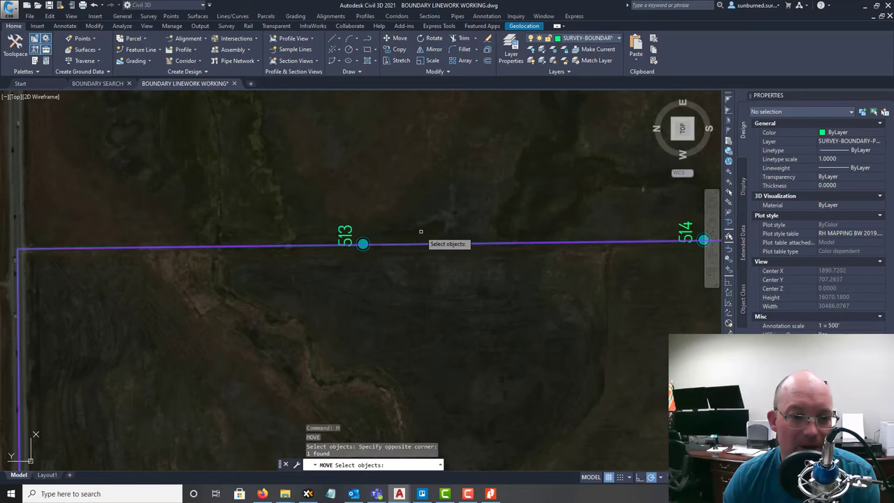
{"action": "key", "text": "Return"}
{"action": "scroll", "coordinate": [410, 246], "scroll_direction": "up", "scroll_amount": 5}
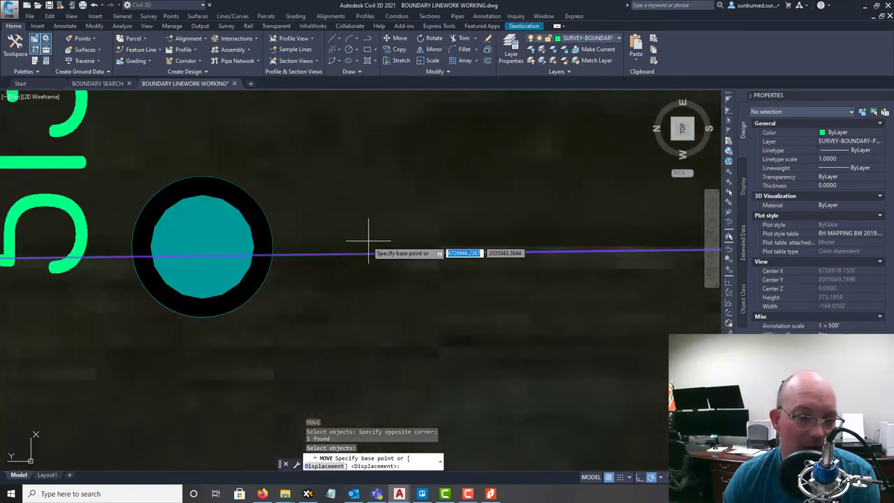
{"action": "scroll", "coordinate": [360, 248], "scroll_direction": "down", "scroll_amount": 2}
{"action": "left_click", "coordinate": [316, 246]}
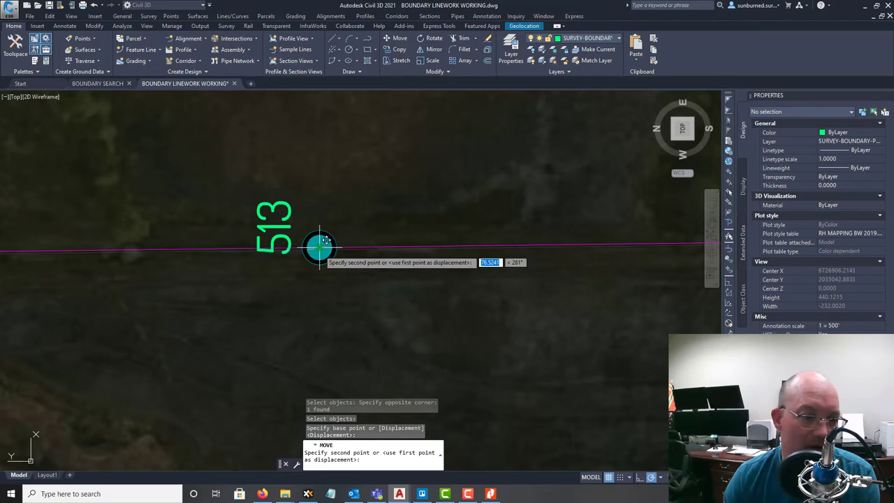
{"action": "left_click", "coordinate": [319, 247]}
Check the moved boundary against the found monument points around the block, including point 526
{"action": "scroll", "coordinate": [363, 224], "scroll_direction": "down", "scroll_amount": 4}
{"action": "scroll", "coordinate": [360, 225], "scroll_direction": "up", "scroll_amount": 3}
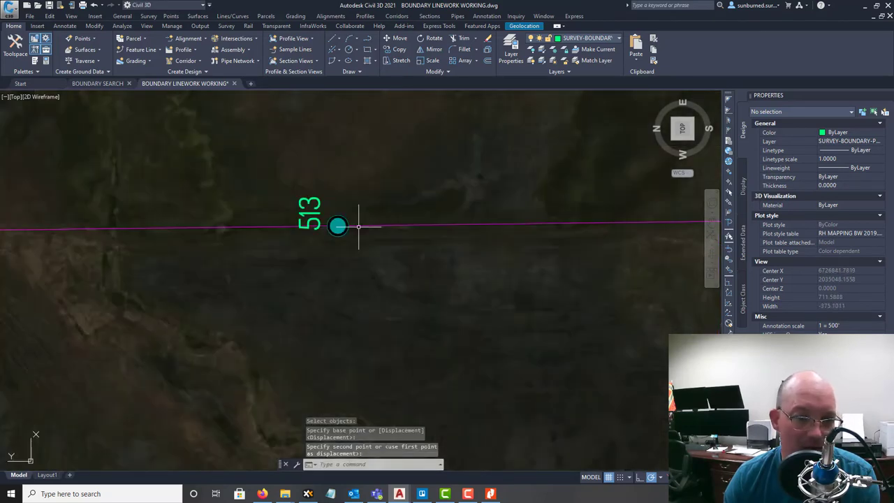
{"action": "scroll", "coordinate": [358, 227], "scroll_direction": "down", "scroll_amount": 5}
{"action": "scroll", "coordinate": [444, 266], "scroll_direction": "up", "scroll_amount": 2}
{"action": "middle_click_drag", "start_coordinate": [474, 283], "coordinate": [461, 257]}
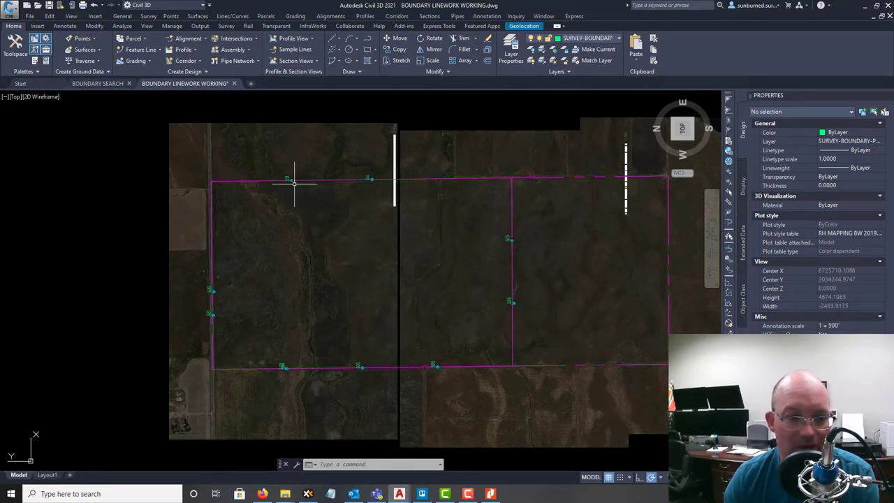
{"action": "scroll", "coordinate": [513, 303], "scroll_direction": "up", "scroll_amount": 4}
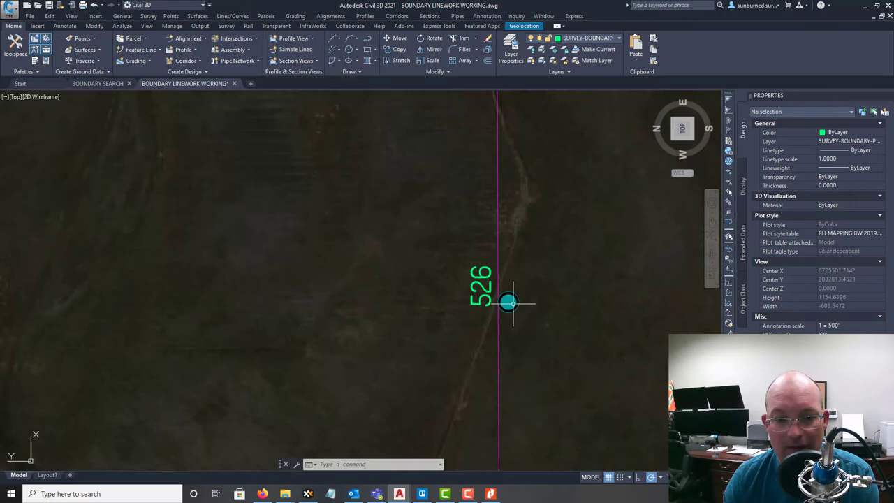
{"action": "scroll", "coordinate": [513, 303], "scroll_direction": "down", "scroll_amount": 5}
{"action": "key", "text": "Escape"}
{"action": "scroll", "coordinate": [384, 239], "scroll_direction": "up", "scroll_amount": 2}
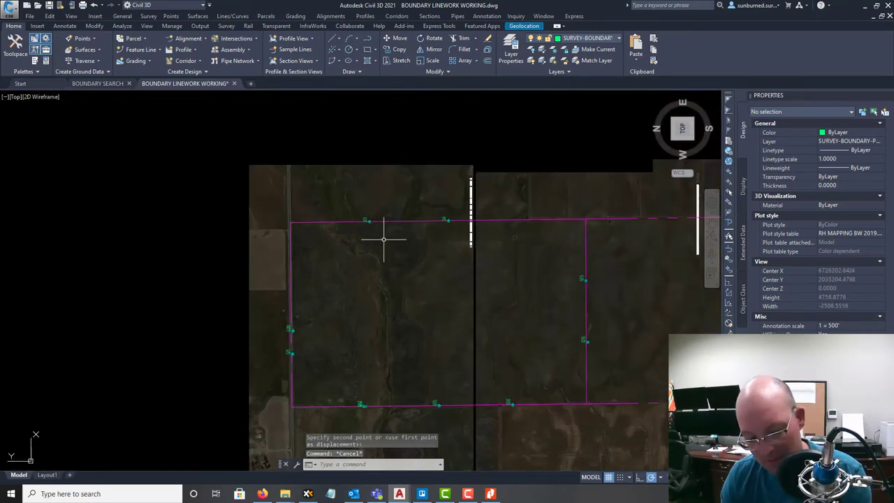
Rotate the boundary block about point 513 by reference, swinging its south line's west break toward point 526
{"action": "type", "text": "RO"}
{"action": "key", "text": "Return"}
{"action": "scroll", "coordinate": [368, 230], "scroll_direction": "up", "scroll_amount": 10}
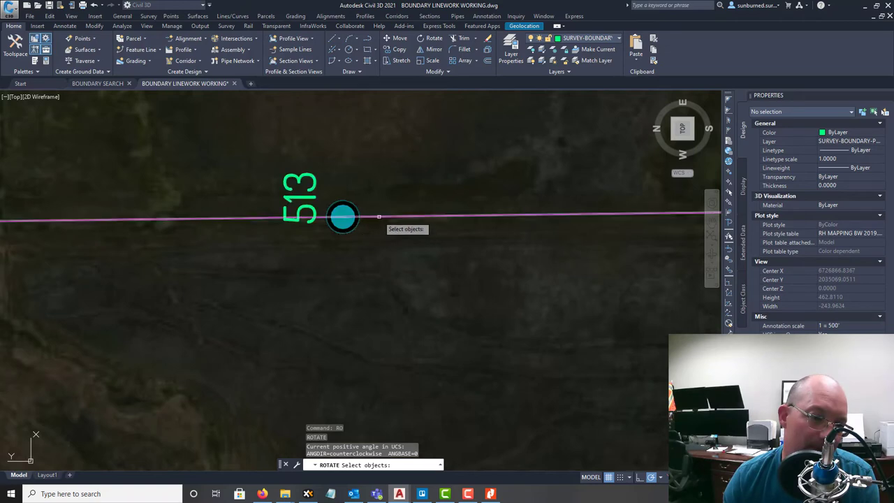
{"action": "left_click", "coordinate": [377, 216]}
{"action": "key", "text": "Return"}
{"action": "left_click", "coordinate": [342, 217]}
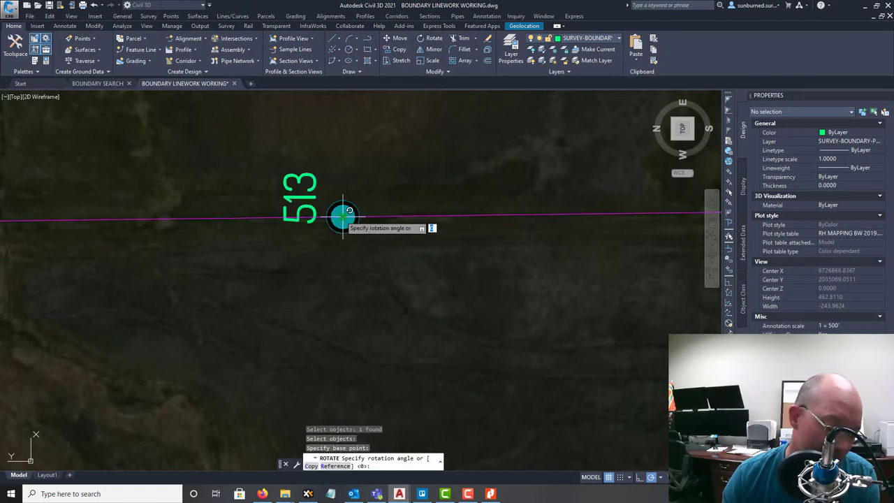
{"action": "type", "text": "R"}
{"action": "key", "text": "Return"}
{"action": "left_click", "coordinate": [342, 218]}
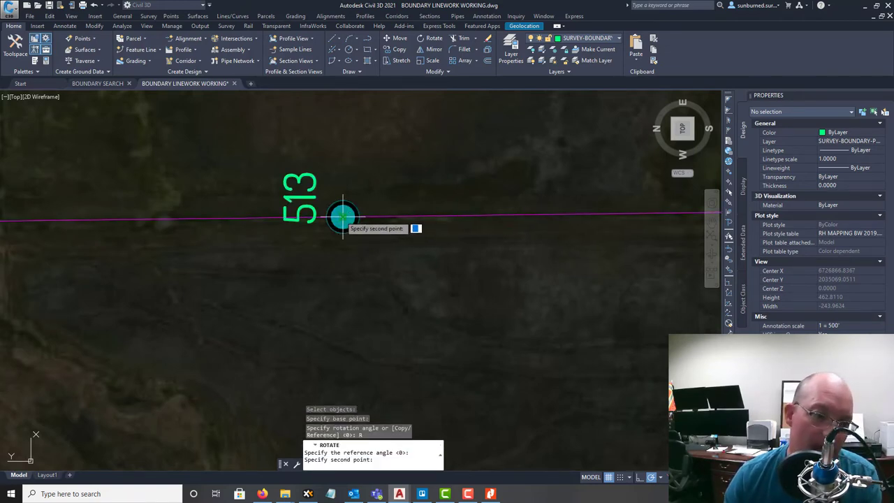
{"action": "scroll", "coordinate": [655, 375], "scroll_direction": "down", "scroll_amount": 12}
{"action": "middle_click_drag", "start_coordinate": [655, 375], "coordinate": [378, 206]}
{"action": "scroll", "coordinate": [379, 207], "scroll_direction": "up", "scroll_amount": 5}
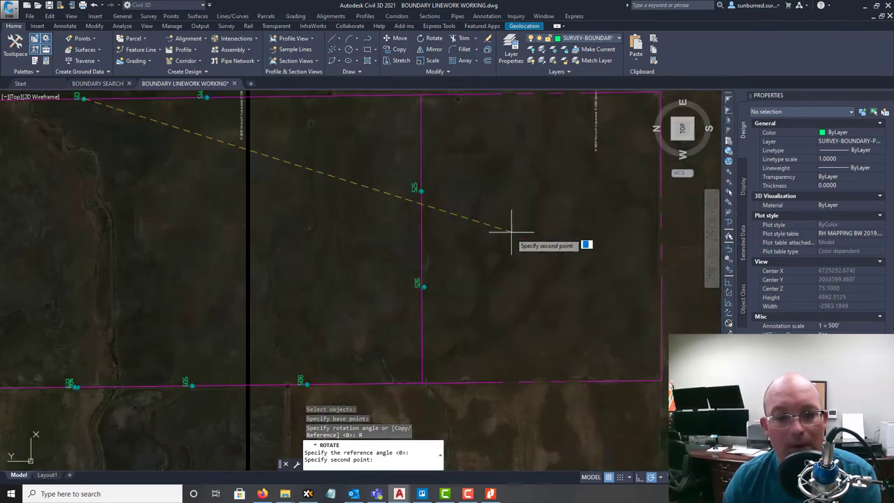
{"action": "scroll", "coordinate": [415, 259], "scroll_direction": "up", "scroll_amount": 3}
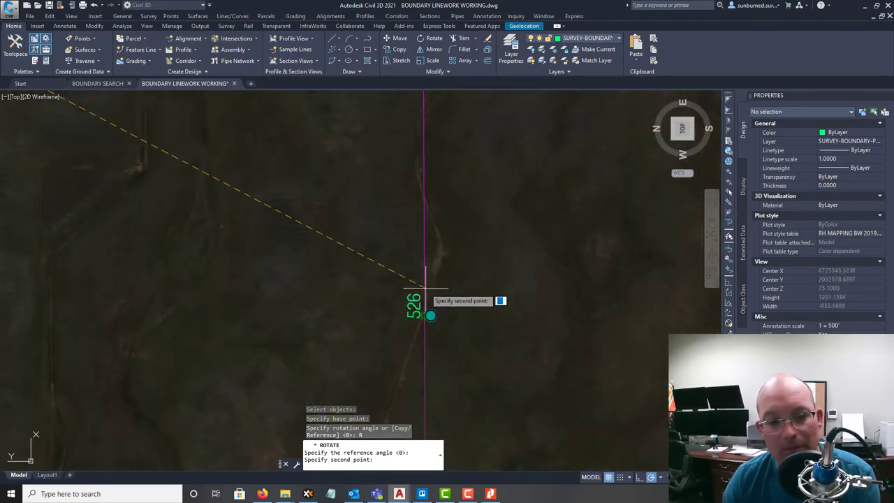
{"action": "left_click", "coordinate": [431, 315]}
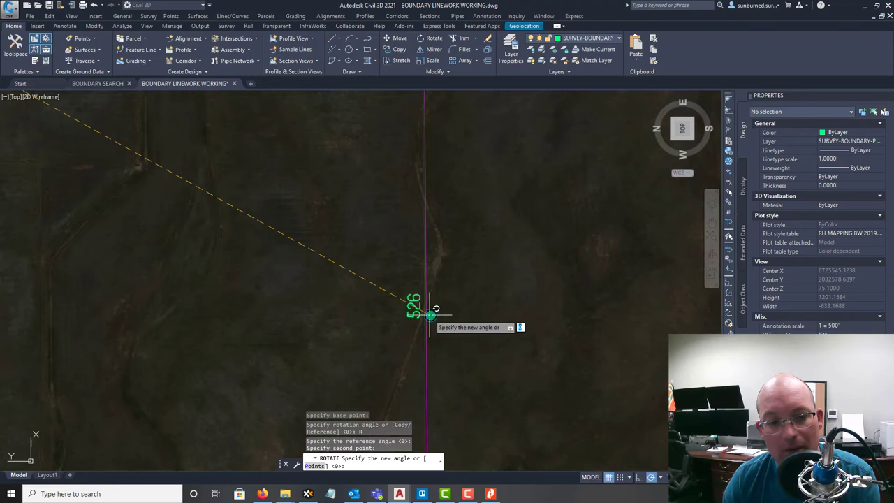
{"action": "scroll", "coordinate": [430, 315], "scroll_direction": "up", "scroll_amount": 4}
{"action": "left_click", "coordinate": [431, 315]}
Examine how the rotated south line of Parcel 1 fits points 525 and 526
{"action": "scroll", "coordinate": [429, 315], "scroll_direction": "down", "scroll_amount": 4}
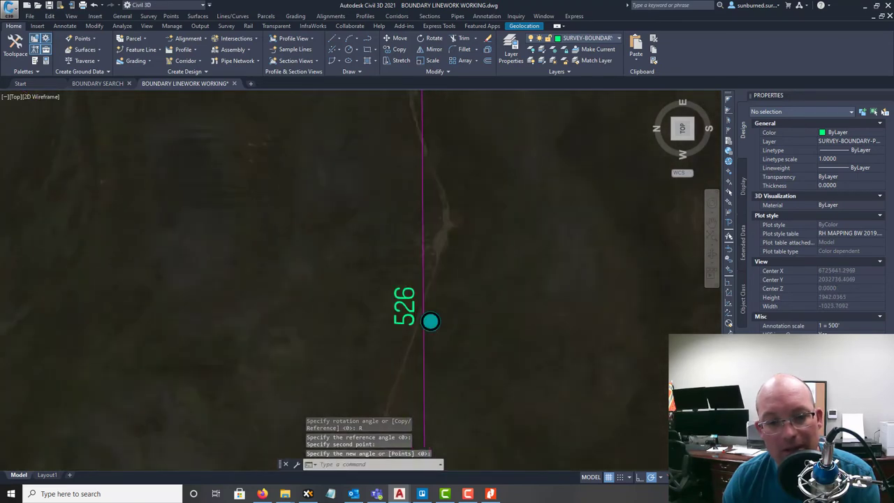
{"action": "scroll", "coordinate": [428, 318], "scroll_direction": "up", "scroll_amount": 3}
{"action": "scroll", "coordinate": [433, 318], "scroll_direction": "down", "scroll_amount": 3}
{"action": "scroll", "coordinate": [434, 318], "scroll_direction": "down", "scroll_amount": 4}
{"action": "scroll", "coordinate": [436, 282], "scroll_direction": "up", "scroll_amount": 3}
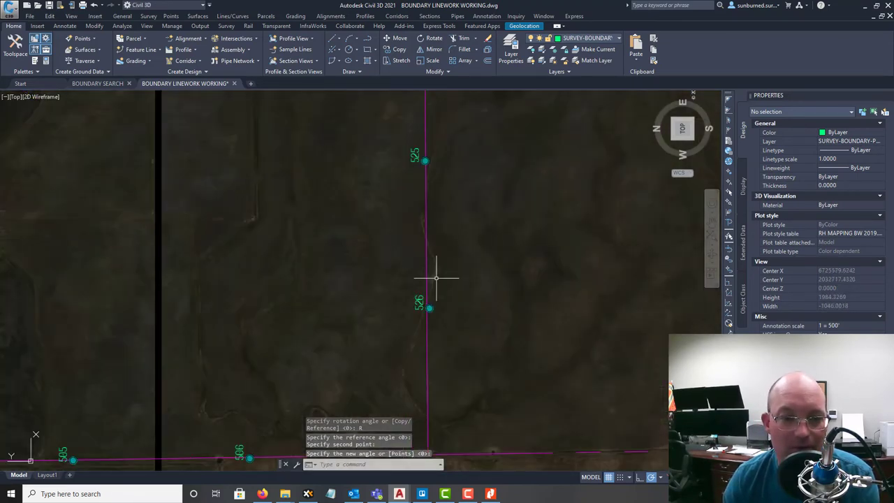
{"action": "mouse_move", "coordinate": [446, 283]}
{"action": "middle_mouse_down"}
{"action": "mouse_move", "coordinate": [692, 191]}
{"action": "mouse_move", "coordinate": [568, 203]}
{"action": "middle_mouse_up"}
{"action": "scroll", "coordinate": [571, 219], "scroll_direction": "up", "scroll_amount": 5}
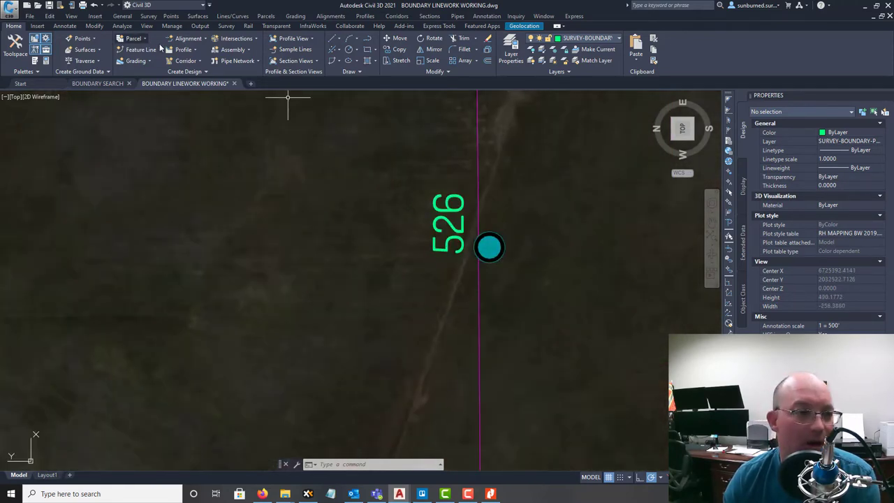
Add an aligned dimension between point 526 and the nearby west break point on Parcel 1's south line
{"action": "left_click", "coordinate": [66, 26]}
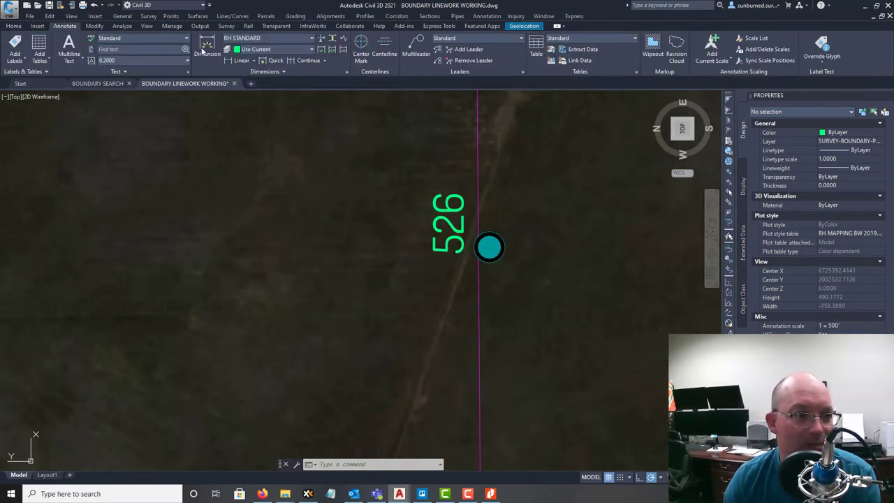
{"action": "left_click", "coordinate": [254, 62]}
{"action": "left_click", "coordinate": [255, 102]}
{"action": "scroll", "coordinate": [457, 253], "scroll_direction": "up", "scroll_amount": 2}
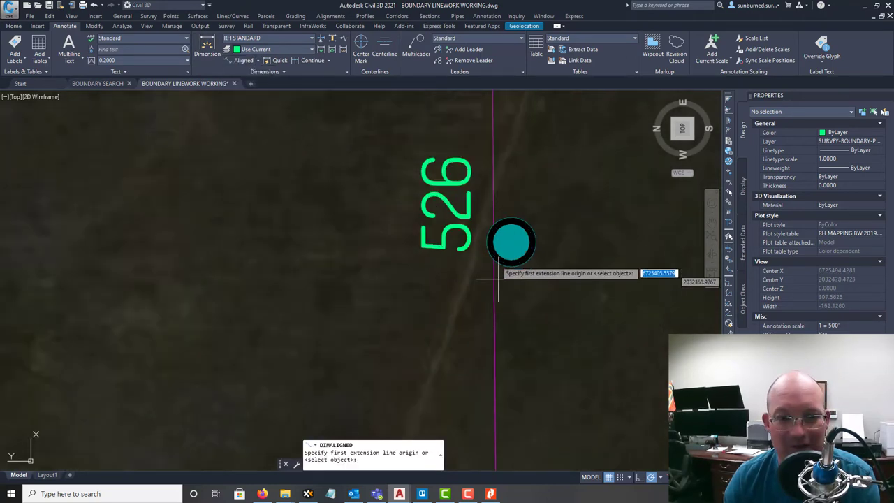
{"action": "left_click", "coordinate": [511, 242]}
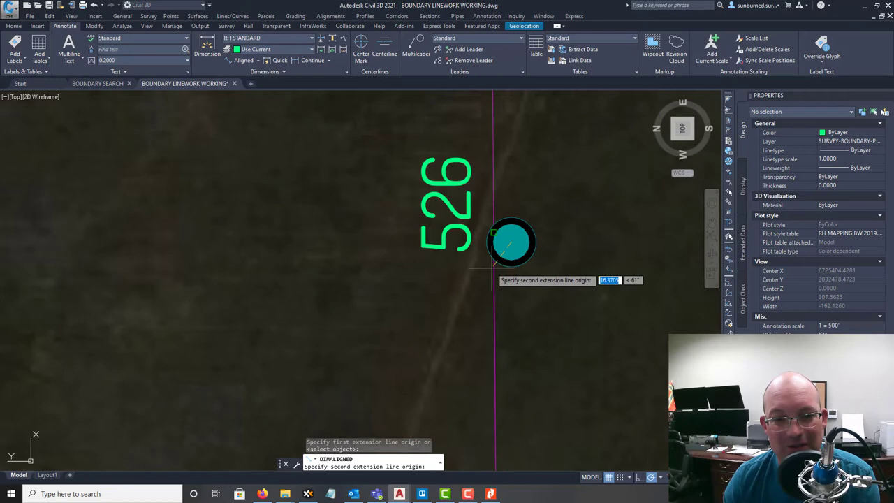
{"action": "left_click", "coordinate": [493, 267]}
{"action": "scroll", "coordinate": [489, 265], "scroll_direction": "down", "scroll_amount": 3}
{"action": "scroll", "coordinate": [468, 307], "scroll_direction": "up", "scroll_amount": 2}
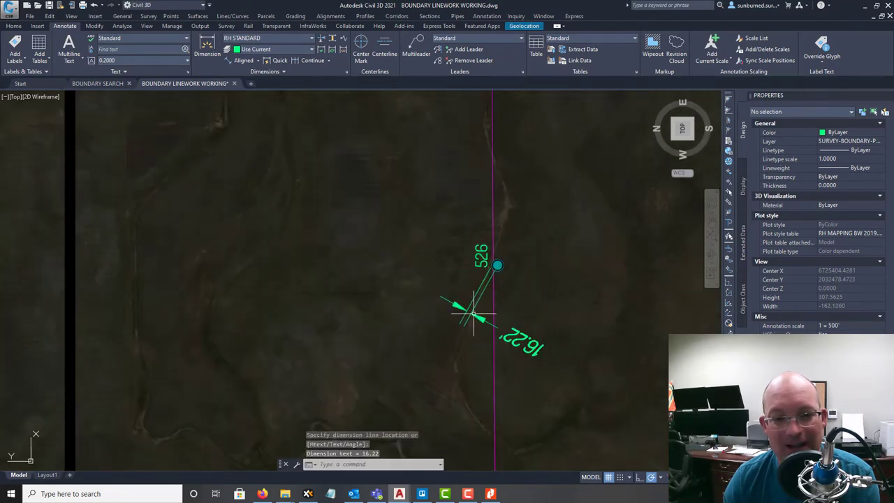
Examine the dimensioned offset at point 526 in relation to points 525, 505 and 506 along the boundary
{"action": "scroll", "coordinate": [489, 280], "scroll_direction": "down", "scroll_amount": 3}
{"action": "scroll", "coordinate": [501, 260], "scroll_direction": "up", "scroll_amount": 4}
{"action": "scroll", "coordinate": [484, 242], "scroll_direction": "down", "scroll_amount": 2}
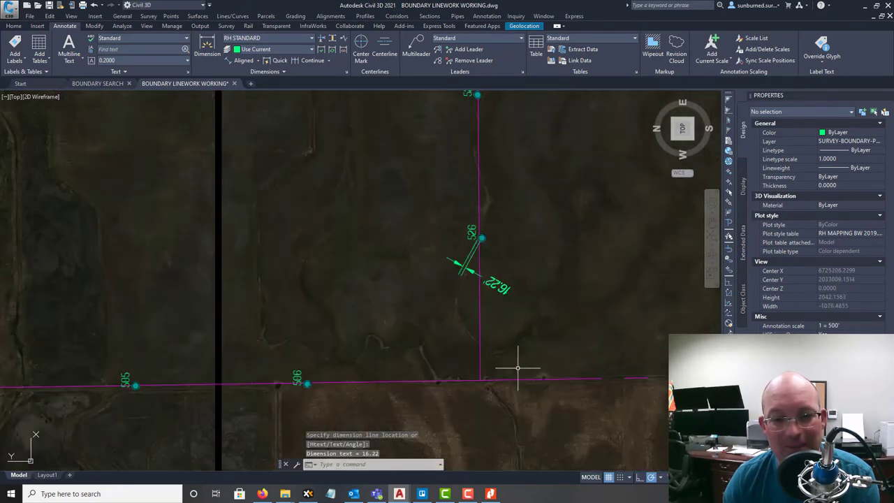
{"action": "middle_click_drag", "start_coordinate": [477, 364], "coordinate": [701, 332]}
{"action": "middle_click_drag", "start_coordinate": [571, 276], "coordinate": [389, 345]}
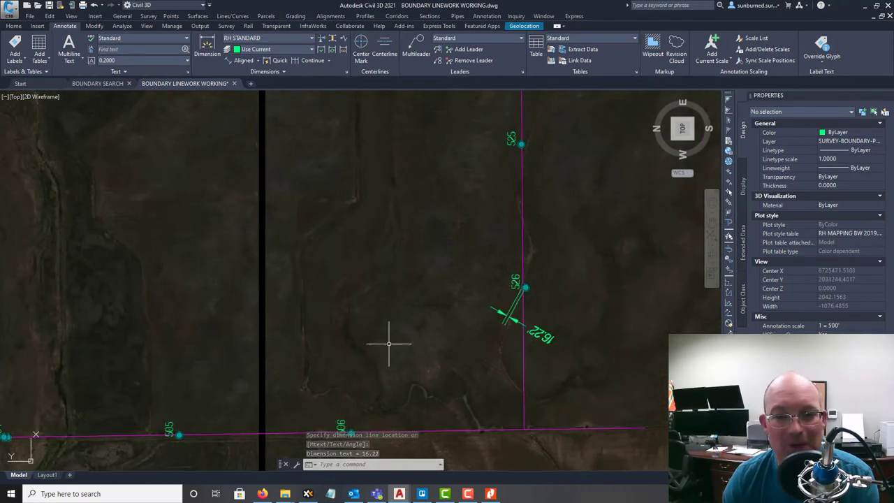
{"action": "scroll", "coordinate": [515, 236], "scroll_direction": "up", "scroll_amount": 10}
{"action": "scroll", "coordinate": [465, 254], "scroll_direction": "down", "scroll_amount": 6}
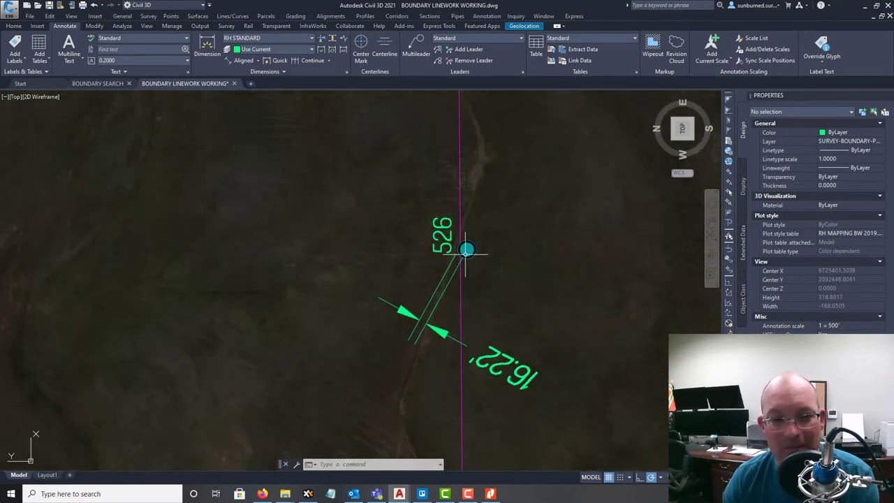
{"action": "middle_click_drag", "start_coordinate": [515, 339], "coordinate": [549, 253]}
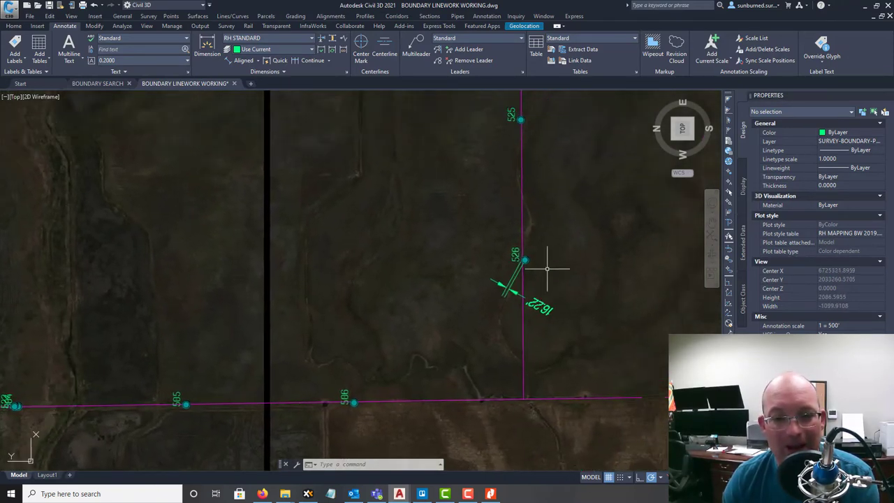
{"action": "scroll", "coordinate": [524, 248], "scroll_direction": "up", "scroll_amount": 6}
{"action": "scroll", "coordinate": [475, 241], "scroll_direction": "down", "scroll_amount": 6}
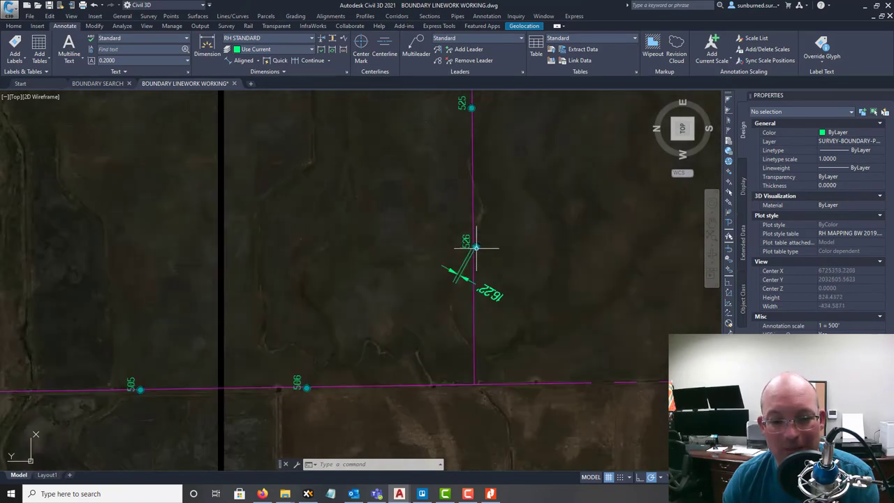
Add an aligned dimension between point 525 and the nearby line endpoint on Parcel 1's south line
{"action": "middle_click_drag", "start_coordinate": [492, 236], "coordinate": [575, 314]}
{"action": "scroll", "coordinate": [577, 282], "scroll_direction": "up", "scroll_amount": 10}
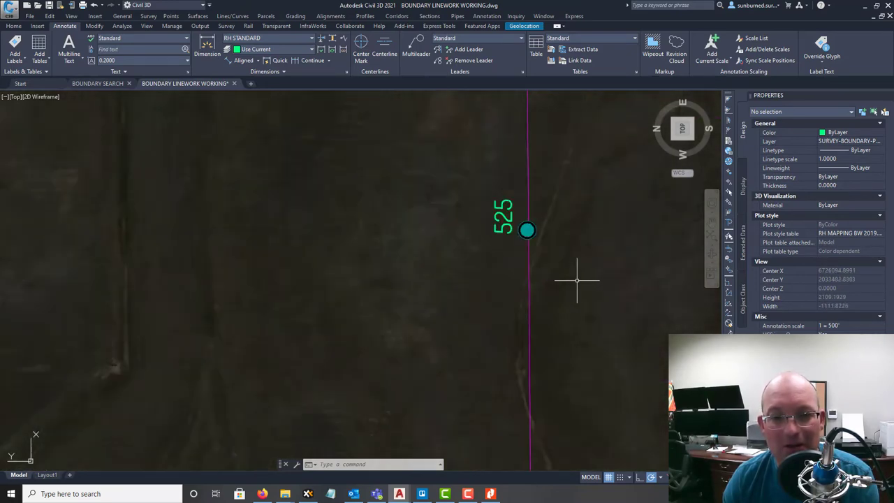
{"action": "left_click", "coordinate": [229, 61]}
{"action": "left_click", "coordinate": [502, 190]}
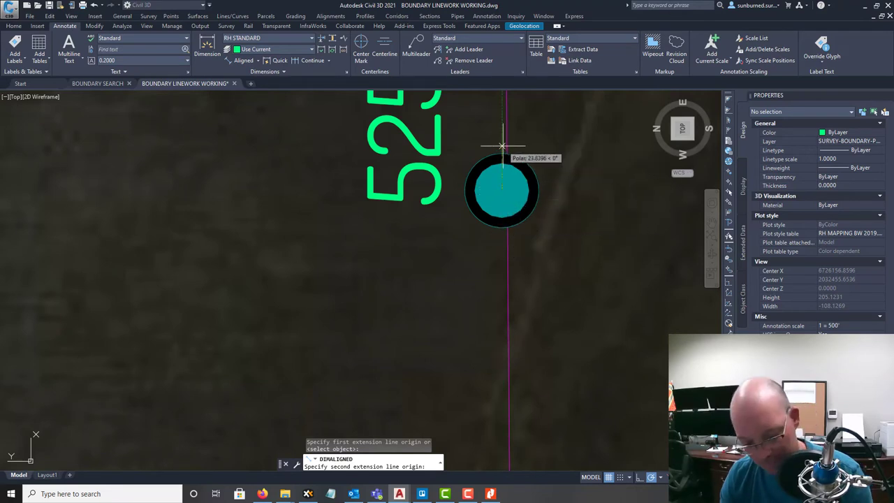
{"action": "type", "text": "D"}
{"action": "key", "text": "Return"}
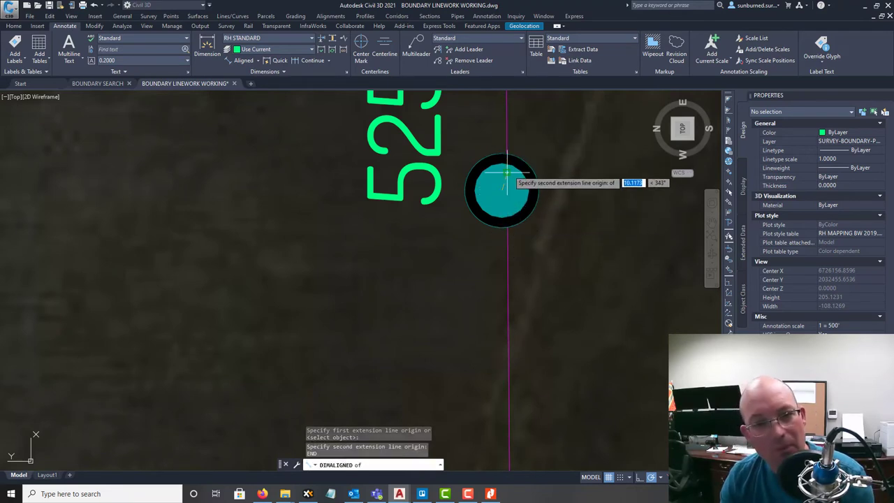
{"action": "left_click", "coordinate": [508, 167]}
{"action": "scroll", "coordinate": [554, 209], "scroll_direction": "down", "scroll_amount": 3}
{"action": "left_click", "coordinate": [554, 209]}
{"action": "scroll", "coordinate": [551, 206], "scroll_direction": "down", "scroll_amount": 4}
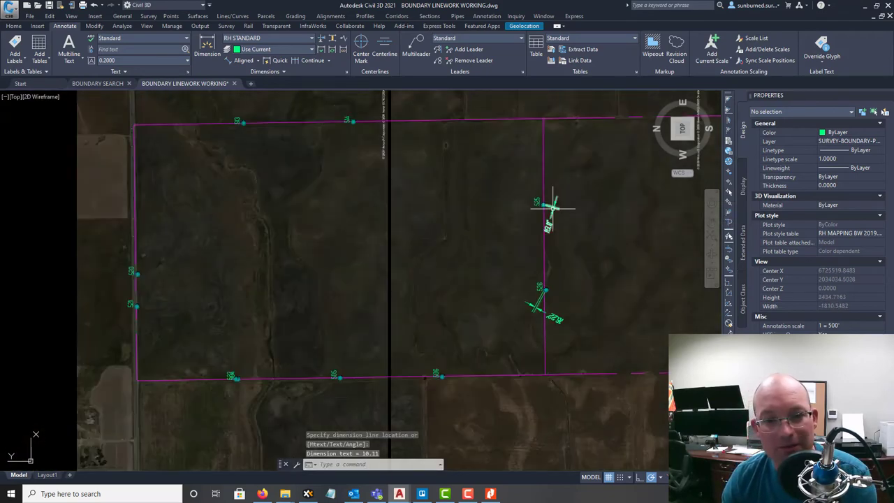
Examine how the boundary line along points 505 and 506 fits, checking closely at point 505
{"action": "mouse_move", "coordinate": [521, 280]}
{"action": "middle_mouse_down"}
{"action": "mouse_move", "coordinate": [549, 348]}
{"action": "mouse_move", "coordinate": [547, 271]}
{"action": "middle_mouse_up"}
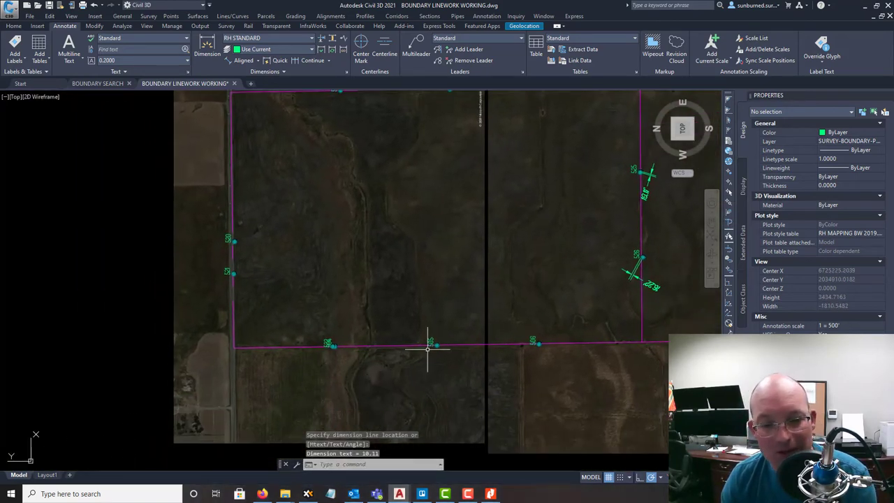
{"action": "scroll", "coordinate": [407, 351], "scroll_direction": "up", "scroll_amount": 3}
{"action": "mouse_move", "coordinate": [301, 343]}
{"action": "middle_mouse_down"}
{"action": "mouse_move", "coordinate": [608, 289]}
{"action": "mouse_move", "coordinate": [479, 285]}
{"action": "middle_mouse_up"}
{"action": "scroll", "coordinate": [521, 278], "scroll_direction": "up", "scroll_amount": 1}
{"action": "scroll", "coordinate": [425, 285], "scroll_direction": "down", "scroll_amount": 2}
{"action": "key", "text": "Escape"}
{"action": "scroll", "coordinate": [440, 289], "scroll_direction": "up", "scroll_amount": 8}
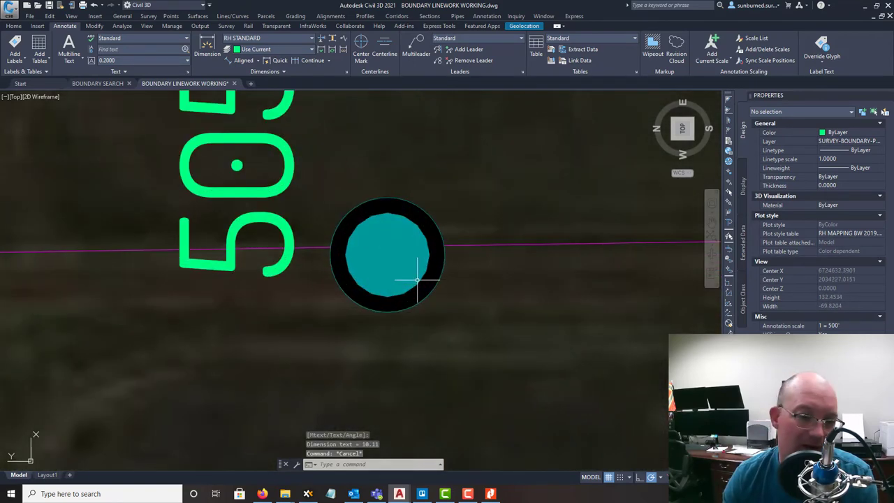
{"action": "key", "text": "Return"}
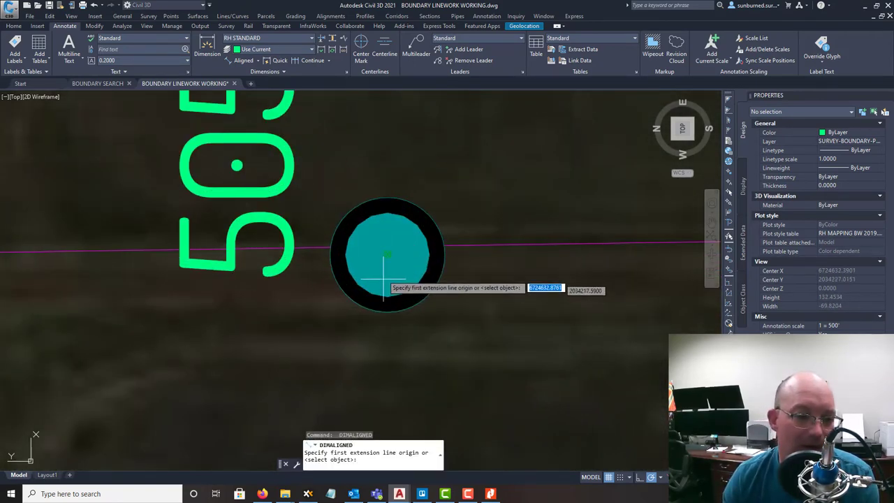
{"action": "left_click", "coordinate": [387, 258]}
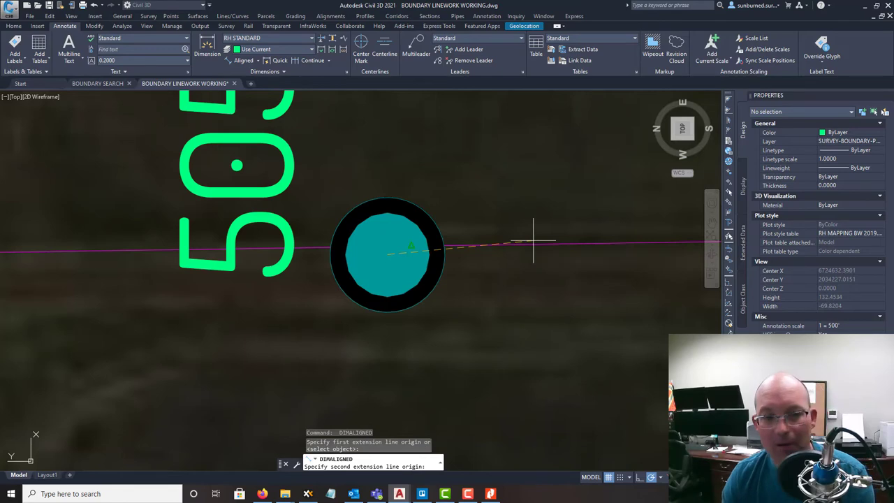
{"action": "scroll", "coordinate": [533, 241], "scroll_direction": "down", "scroll_amount": 2}
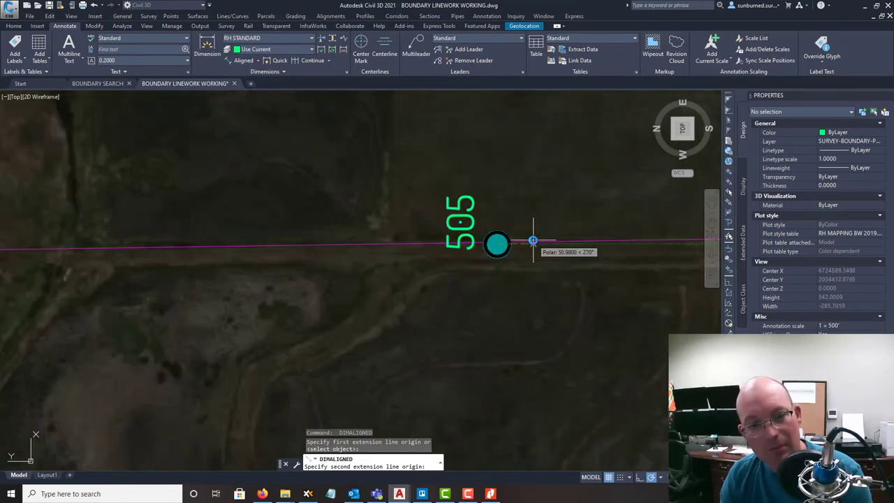
{"action": "scroll", "coordinate": [538, 243], "scroll_direction": "down", "scroll_amount": 5}
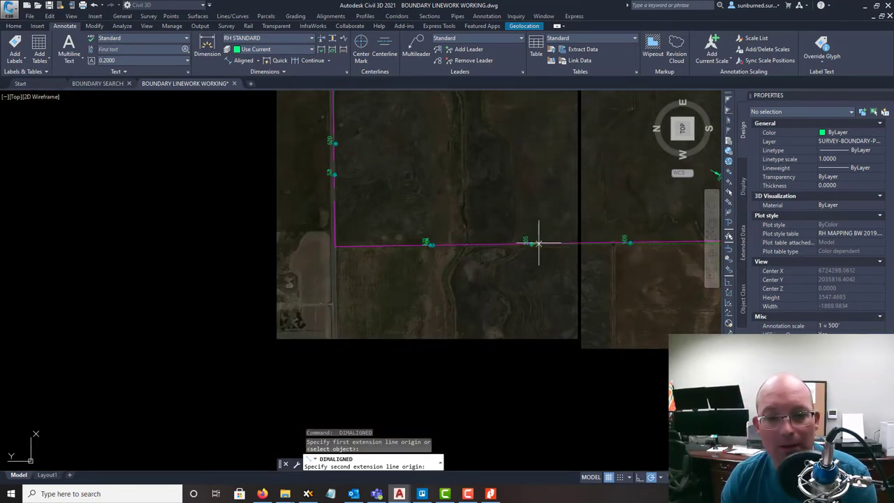
{"action": "mouse_move", "coordinate": [618, 249]}
{"action": "middle_mouse_down"}
{"action": "mouse_move", "coordinate": [527, 251]}
{"action": "mouse_move", "coordinate": [440, 285]}
{"action": "middle_mouse_up"}
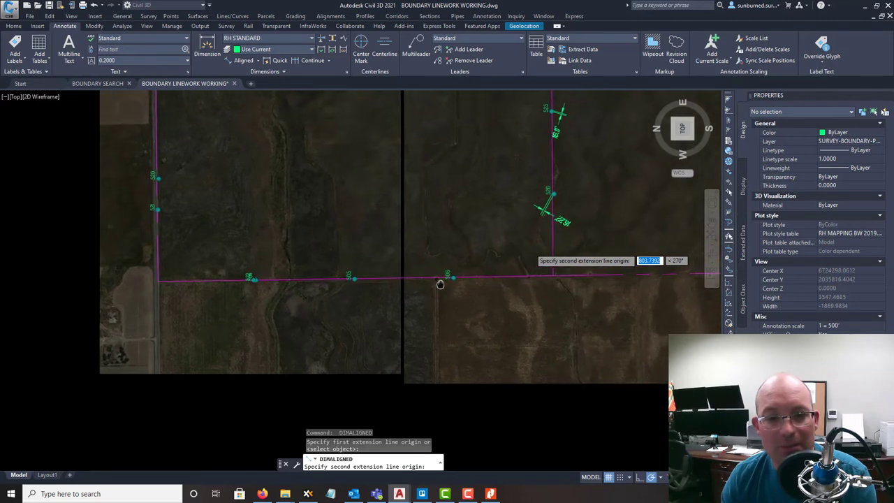
{"action": "key", "text": "Escape"}
Erase the two aligned dimensions at points 525 and 526
{"action": "middle_click_drag", "start_coordinate": [430, 228], "coordinate": [477, 309]}
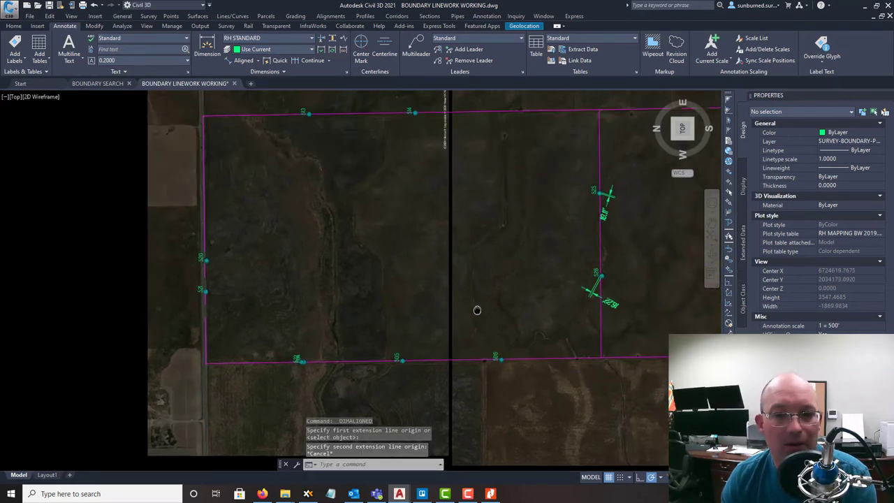
{"action": "middle_click_drag", "start_coordinate": [575, 253], "coordinate": [573, 293]}
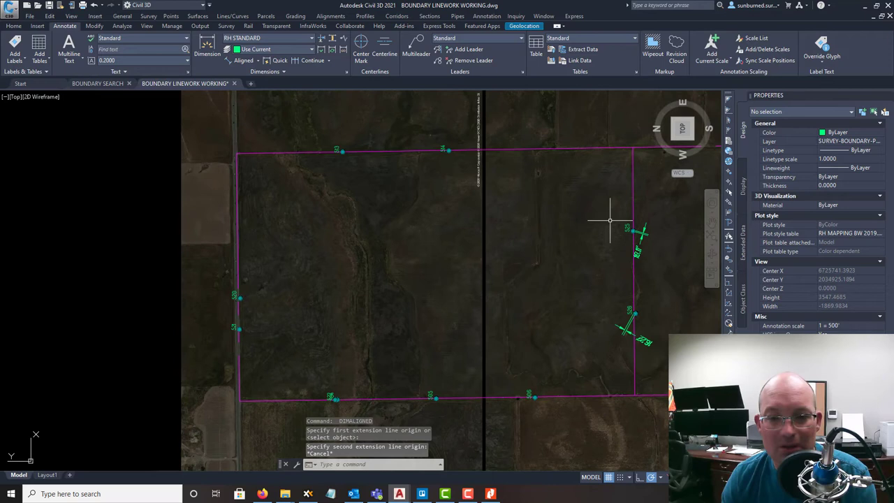
{"action": "key", "text": "Escape"}
{"action": "left_click", "coordinate": [461, 150]}
{"action": "key", "text": "Escape"}
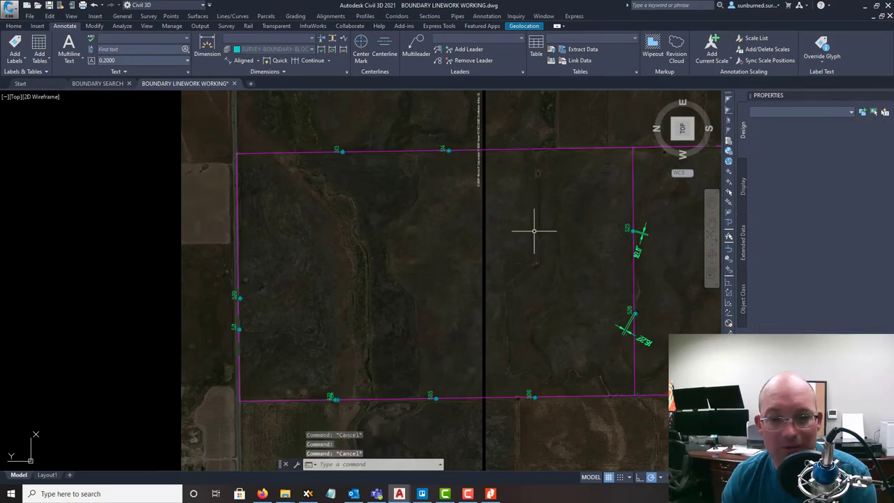
{"action": "left_click", "coordinate": [651, 341]}
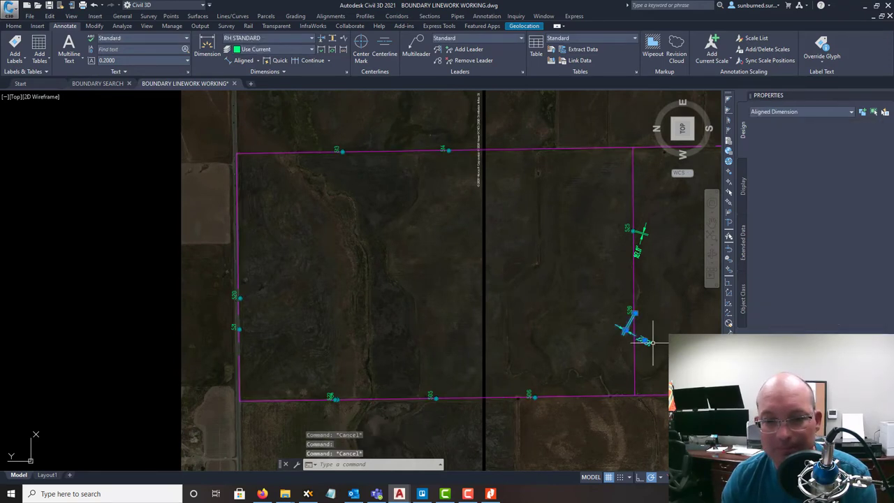
{"action": "left_click", "coordinate": [639, 244]}
{"action": "key", "text": "Delete"}
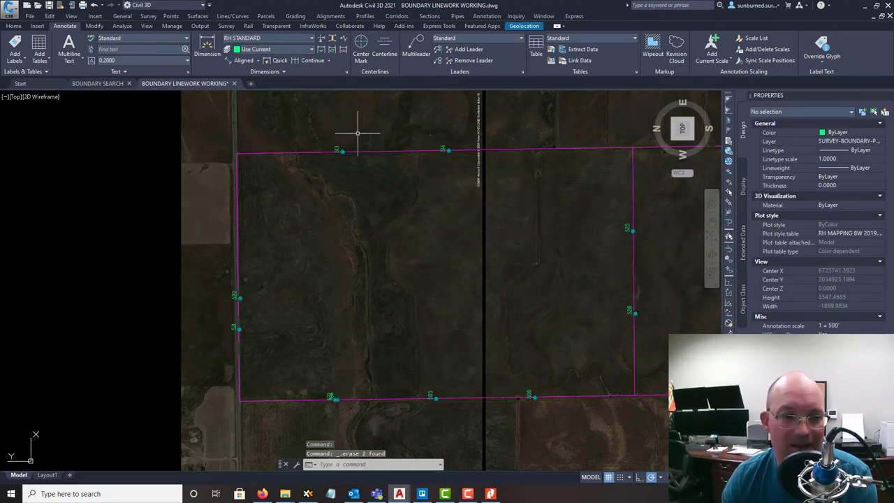
Move the boundary block from its south line endpoint near point 525 onto point 525
{"action": "middle_click_drag", "start_coordinate": [654, 266], "coordinate": [577, 269]}
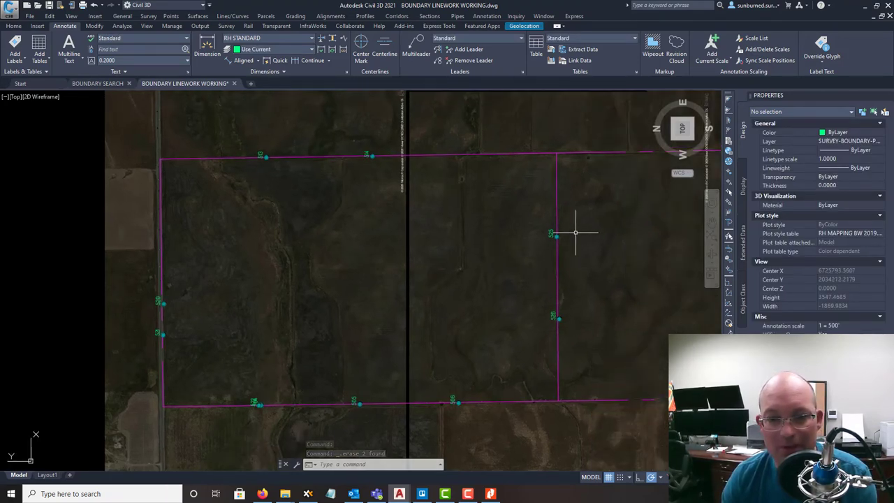
{"action": "key", "text": "Escape"}
{"action": "scroll", "coordinate": [558, 250], "scroll_direction": "up", "scroll_amount": 3}
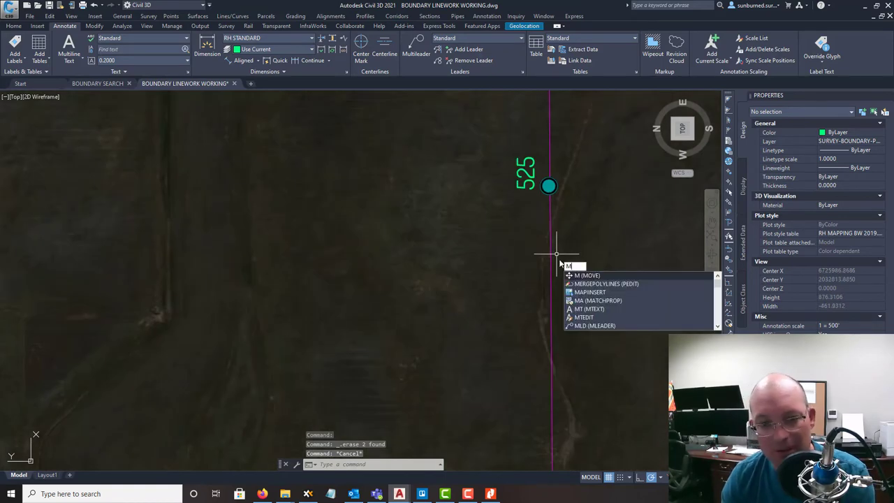
{"action": "key", "text": "Return"}
{"action": "left_click", "coordinate": [580, 290]}
{"action": "left_click", "coordinate": [527, 233]}
{"action": "key", "text": "Return"}
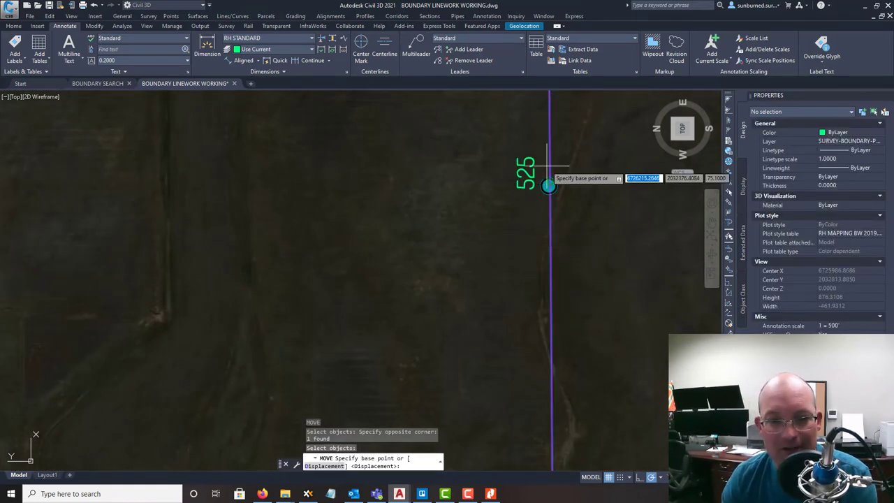
{"action": "scroll", "coordinate": [549, 175], "scroll_direction": "up", "scroll_amount": 5}
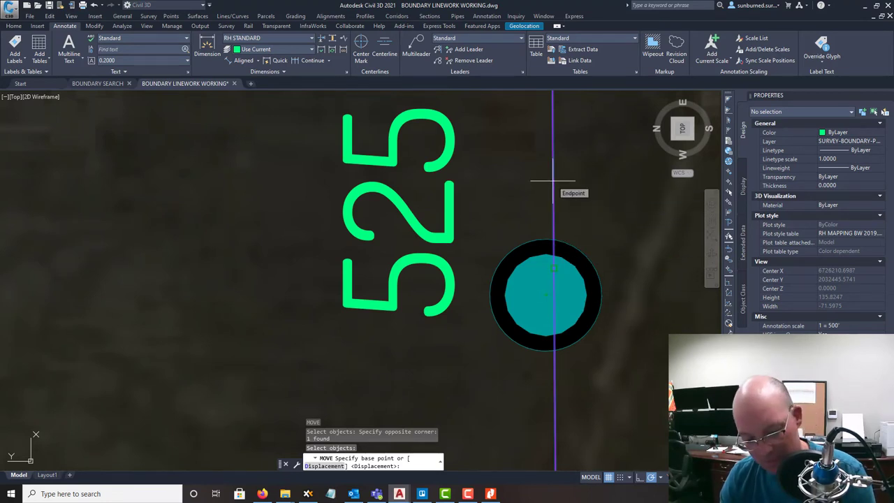
{"action": "type", "text": "END"}
{"action": "key", "text": "Return"}
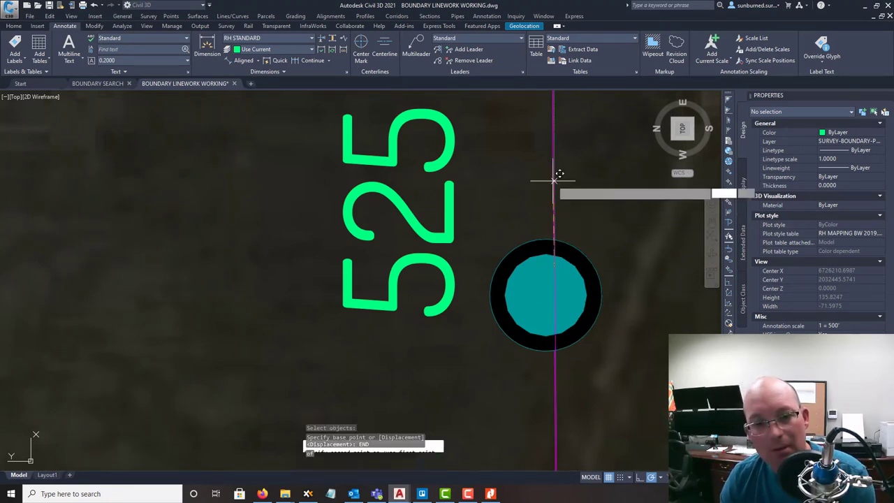
{"action": "left_click", "coordinate": [553, 183]}
{"action": "left_click", "coordinate": [547, 285]}
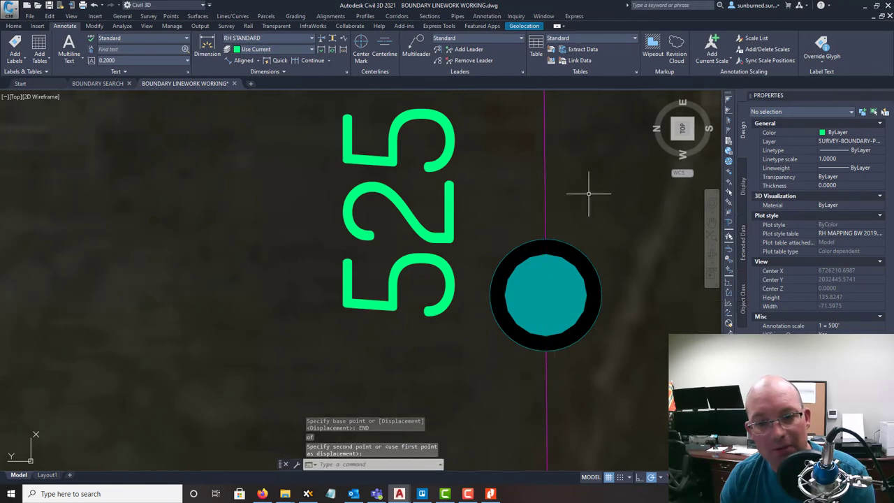
Rotate the boundary block about point 525 by reference, swinging the south line's break near point 526 in line with point 526
{"action": "scroll", "coordinate": [589, 194], "scroll_direction": "down", "scroll_amount": 8}
{"action": "middle_click_drag", "start_coordinate": [567, 373], "coordinate": [554, 322]}
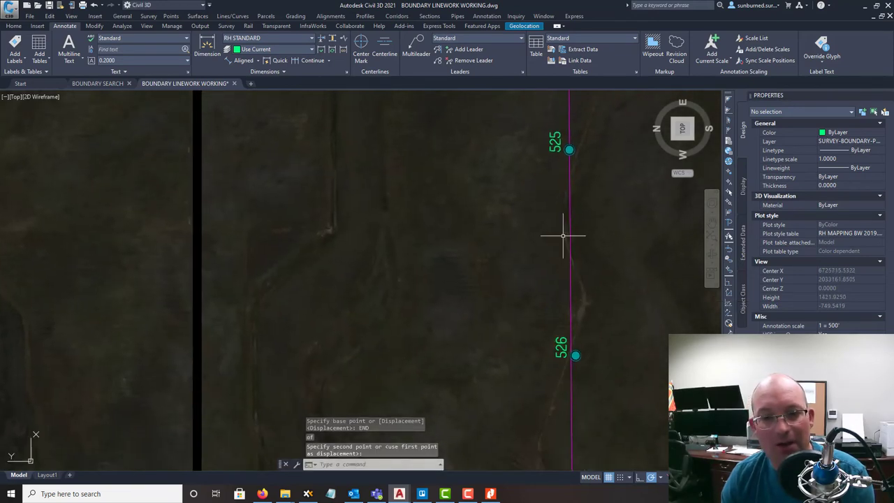
{"action": "scroll", "coordinate": [563, 238], "scroll_direction": "down", "scroll_amount": 4}
{"action": "type", "text": "ro"}
{"action": "key", "text": "Return"}
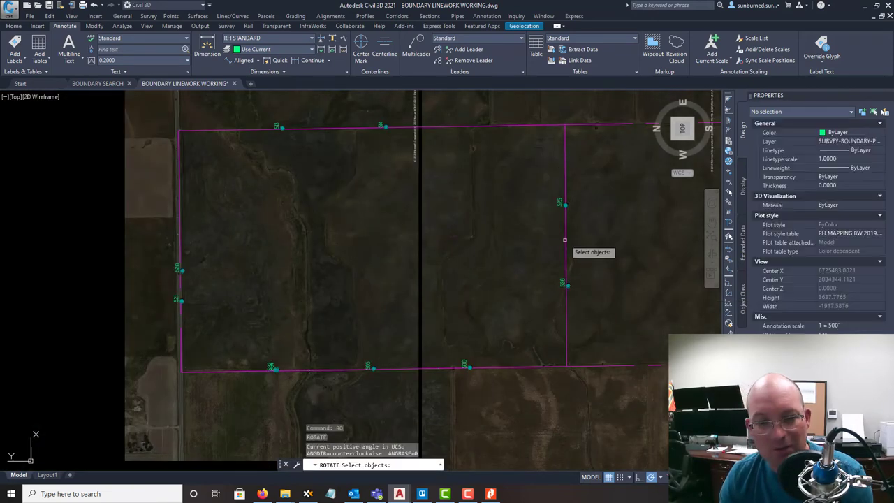
{"action": "left_click", "coordinate": [571, 237]}
{"action": "left_click", "coordinate": [554, 226]}
{"action": "key", "text": "Return"}
{"action": "scroll", "coordinate": [573, 153], "scroll_direction": "up", "scroll_amount": 6}
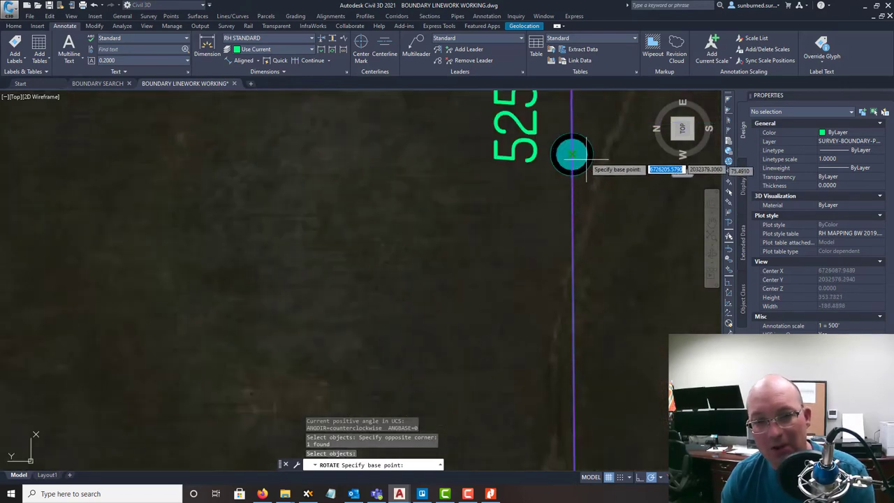
{"action": "left_click", "coordinate": [573, 154]}
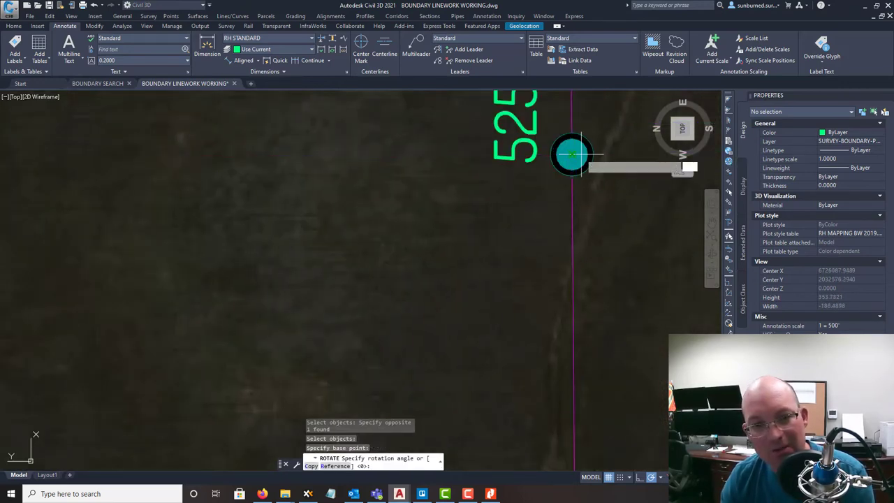
{"action": "type", "text": "R"}
{"action": "key", "text": "Return"}
{"action": "left_click", "coordinate": [573, 154]}
{"action": "scroll", "coordinate": [573, 154], "scroll_direction": "down", "scroll_amount": 5}
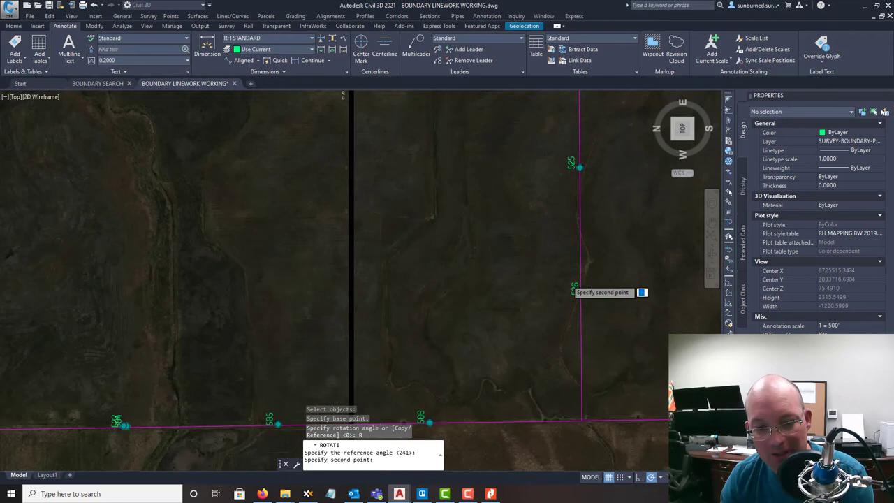
{"action": "scroll", "coordinate": [594, 292], "scroll_direction": "up", "scroll_amount": 5}
{"action": "left_click", "coordinate": [605, 318]}
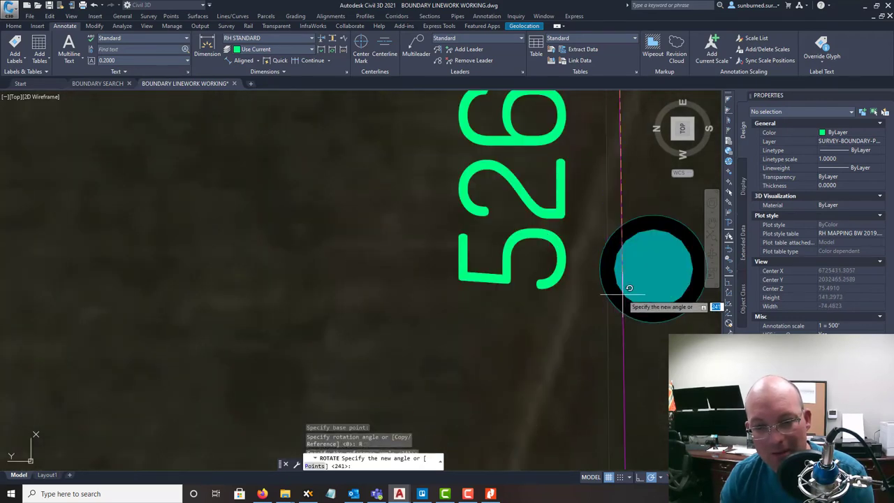
{"action": "key", "text": "Escape"}
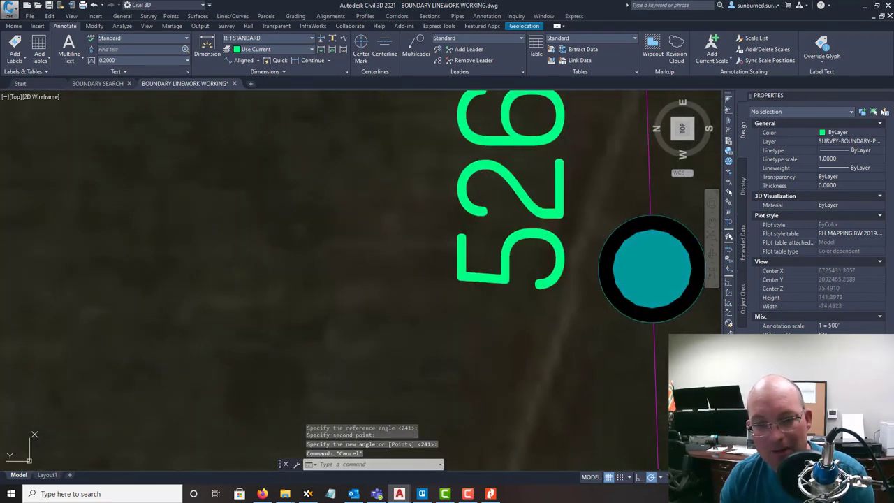
Add an aligned dimension between point 526 and the adjacent line endpoint on the south line
{"action": "middle_click_drag", "start_coordinate": [679, 299], "coordinate": [618, 299]}
{"action": "left_click", "coordinate": [244, 61]}
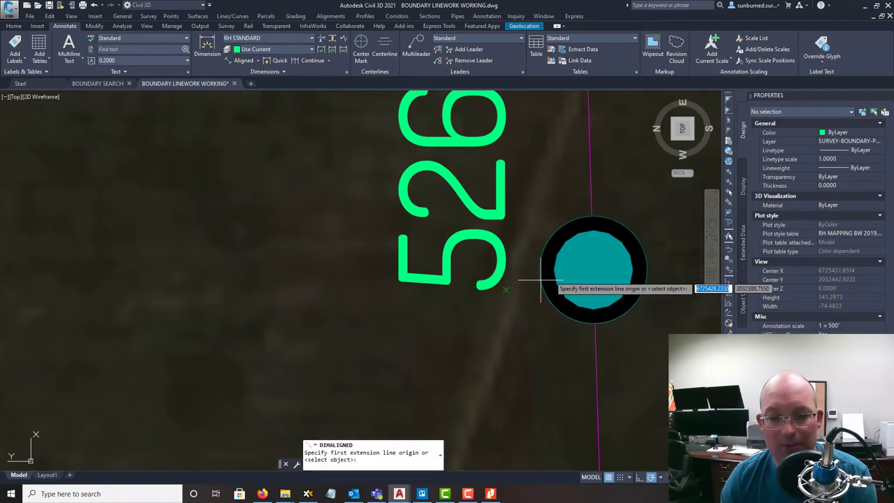
{"action": "left_click", "coordinate": [593, 271]}
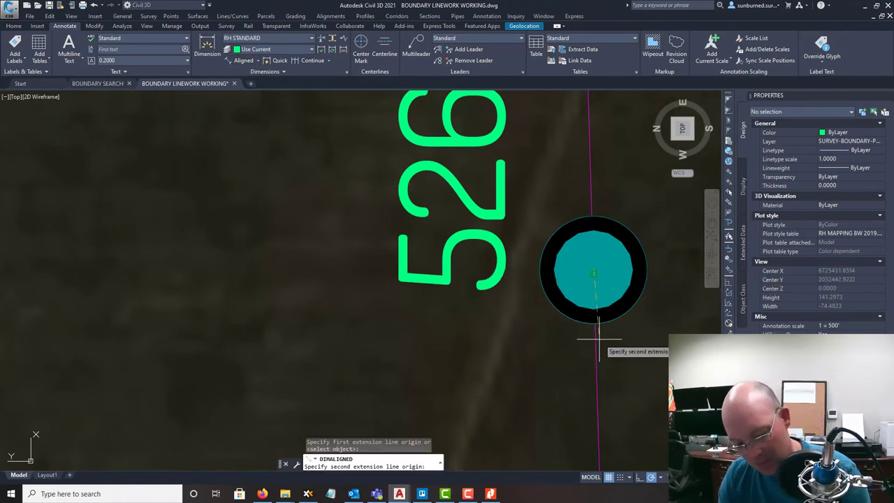
{"action": "type", "text": "end"}
{"action": "key", "text": "Return"}
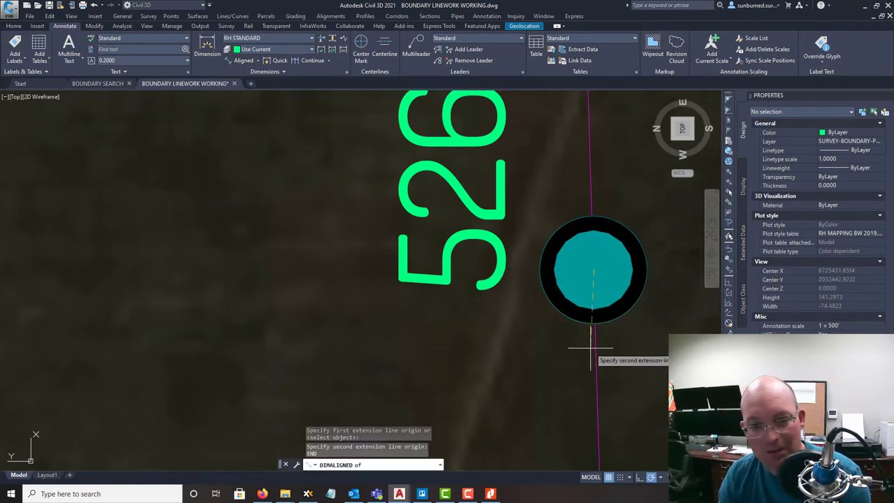
{"action": "left_click", "coordinate": [591, 347]}
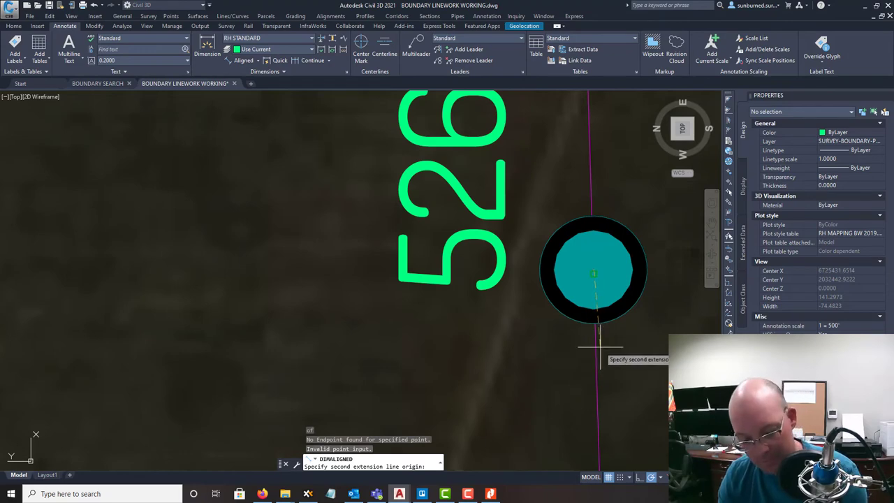
{"action": "type", "text": "end"}
{"action": "key", "text": "Return"}
{"action": "left_click", "coordinate": [598, 347]}
{"action": "scroll", "coordinate": [599, 348], "scroll_direction": "down", "scroll_amount": 3}
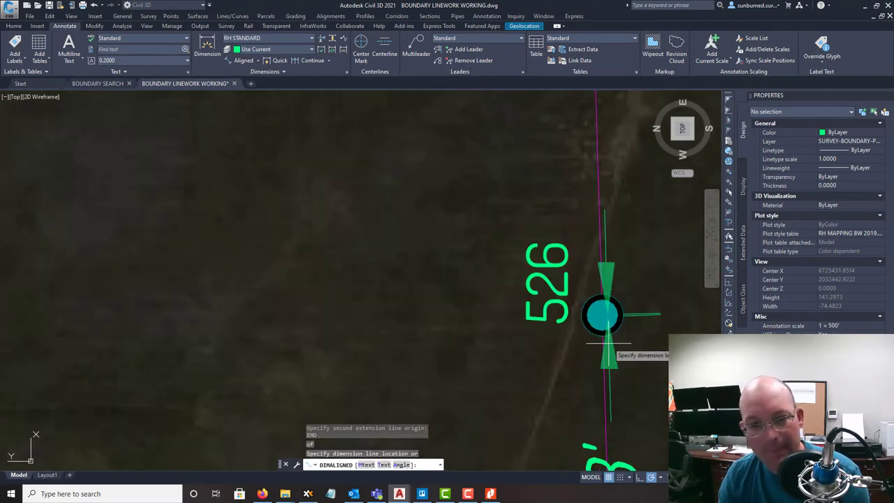
{"action": "scroll", "coordinate": [647, 332], "scroll_direction": "down", "scroll_amount": 3}
{"action": "left_click", "coordinate": [659, 340]}
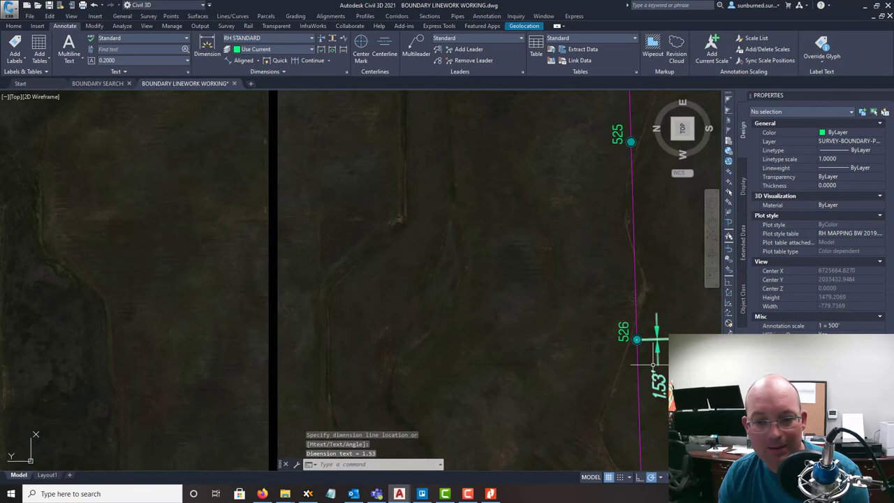
Examine how the rotated boundary fits the found monuments on all sides, starting from point 526
{"action": "scroll", "coordinate": [656, 377], "scroll_direction": "up", "scroll_amount": 5}
{"action": "middle_click_drag", "start_coordinate": [657, 377], "coordinate": [531, 339]}
{"action": "scroll", "coordinate": [557, 342], "scroll_direction": "down", "scroll_amount": 3}
{"action": "middle_click_drag", "start_coordinate": [407, 315], "coordinate": [483, 343]}
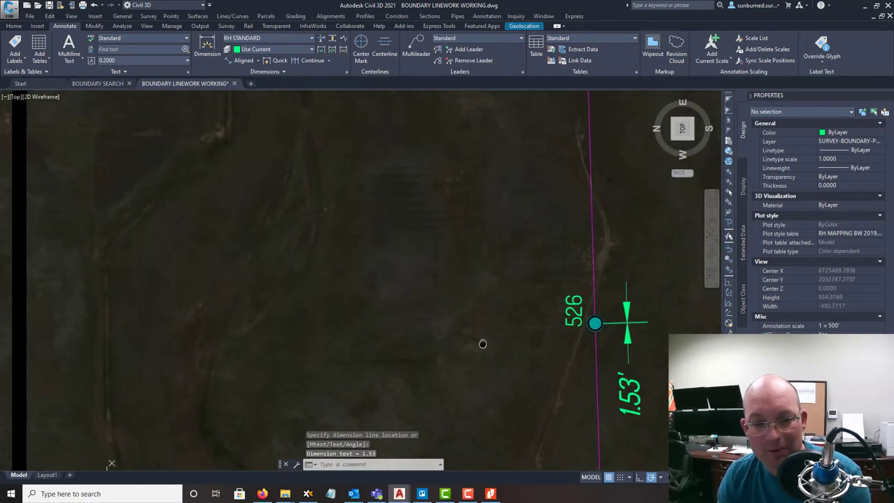
{"action": "scroll", "coordinate": [484, 287], "scroll_direction": "down", "scroll_amount": 2}
{"action": "mouse_move", "coordinate": [444, 312]}
{"action": "middle_mouse_down"}
{"action": "mouse_move", "coordinate": [561, 303]}
{"action": "mouse_move", "coordinate": [613, 286]}
{"action": "mouse_move", "coordinate": [549, 281]}
{"action": "middle_mouse_up"}
{"action": "scroll", "coordinate": [483, 301], "scroll_direction": "down", "scroll_amount": 1}
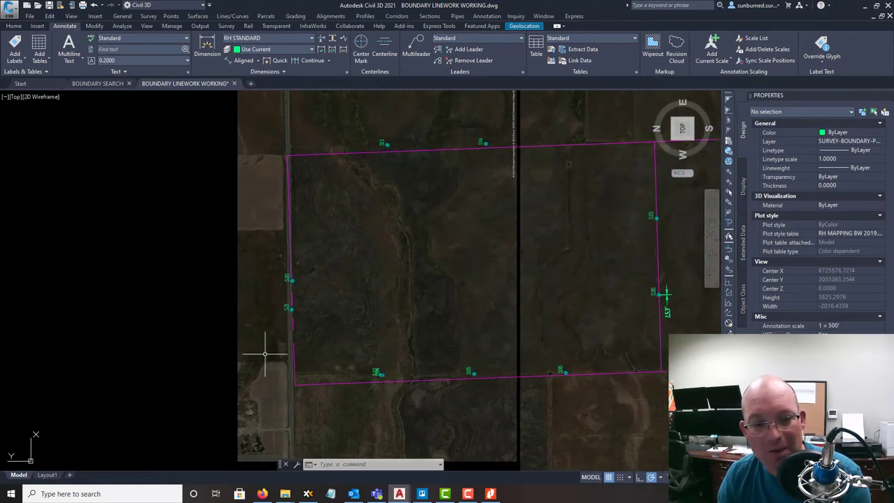
Erase the aligned dimension at point 526
{"action": "scroll", "coordinate": [671, 308], "scroll_direction": "up", "scroll_amount": 4}
{"action": "middle_click_drag", "start_coordinate": [671, 307], "coordinate": [577, 259]}
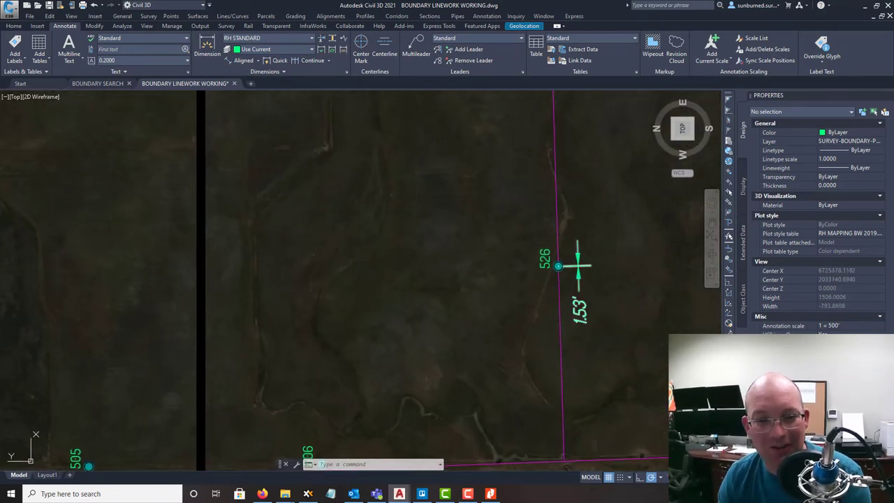
{"action": "scroll", "coordinate": [566, 264], "scroll_direction": "up", "scroll_amount": 3}
{"action": "scroll", "coordinate": [557, 269], "scroll_direction": "down", "scroll_amount": 2}
{"action": "left_click", "coordinate": [635, 304]}
{"action": "left_click", "coordinate": [586, 255]}
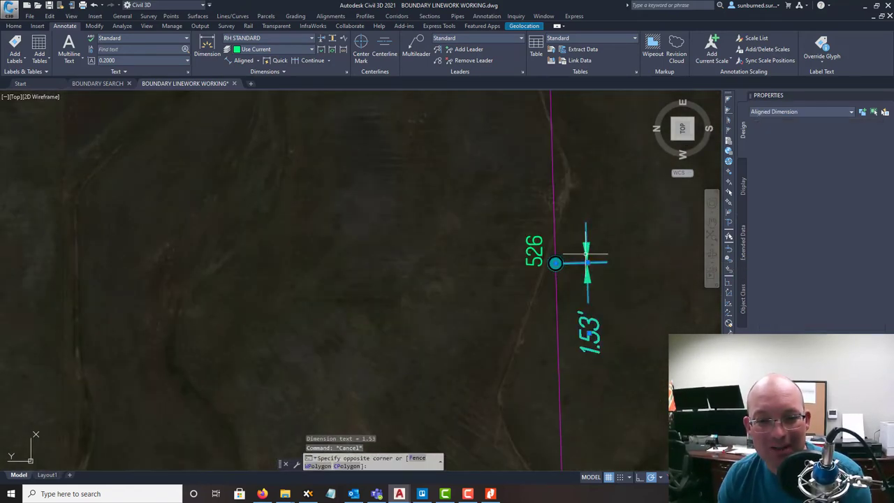
{"action": "key", "text": "Delete"}
Examine the boundary block's position relative to points 525 and 526 on the south line and 513 and 514 on the east line
{"action": "scroll", "coordinate": [552, 286], "scroll_direction": "down", "scroll_amount": 6}
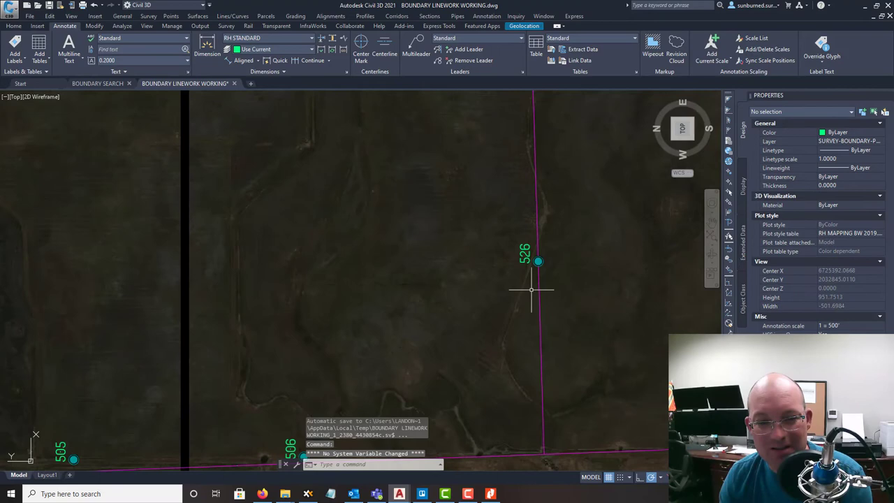
{"action": "middle_click_drag", "start_coordinate": [512, 259], "coordinate": [591, 303]}
{"action": "scroll", "coordinate": [577, 307], "scroll_direction": "up", "scroll_amount": 4}
{"action": "scroll", "coordinate": [577, 307], "scroll_direction": "down", "scroll_amount": 4}
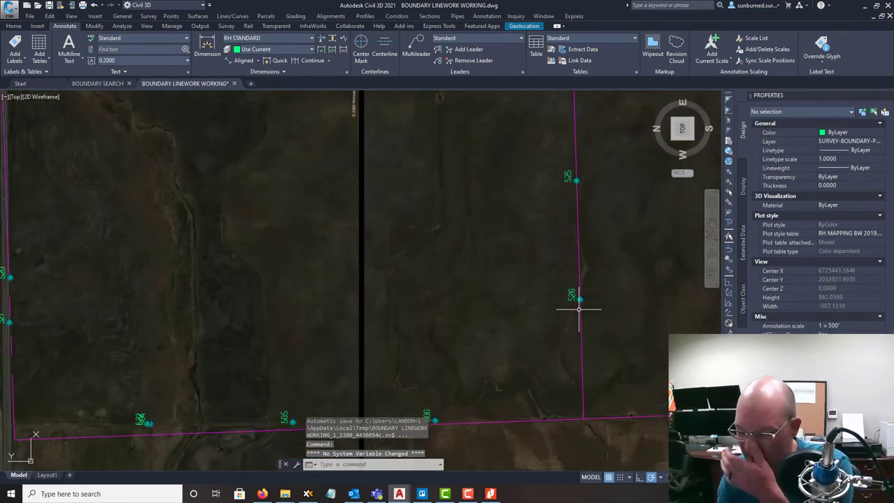
{"action": "middle_click_drag", "start_coordinate": [504, 329], "coordinate": [621, 266]}
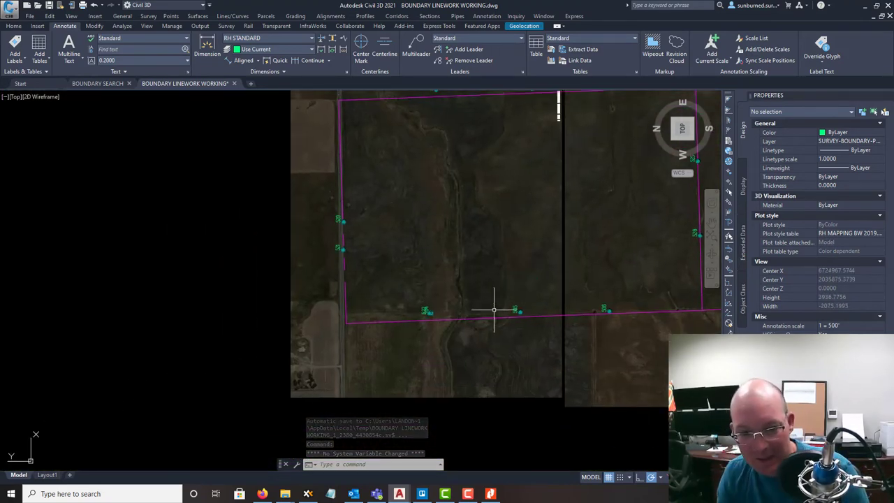
{"action": "mouse_move", "coordinate": [599, 335]}
{"action": "middle_mouse_down"}
{"action": "mouse_move", "coordinate": [581, 333]}
{"action": "mouse_move", "coordinate": [594, 373]}
{"action": "middle_mouse_up"}
{"action": "scroll", "coordinate": [469, 140], "scroll_direction": "up", "scroll_amount": 8}
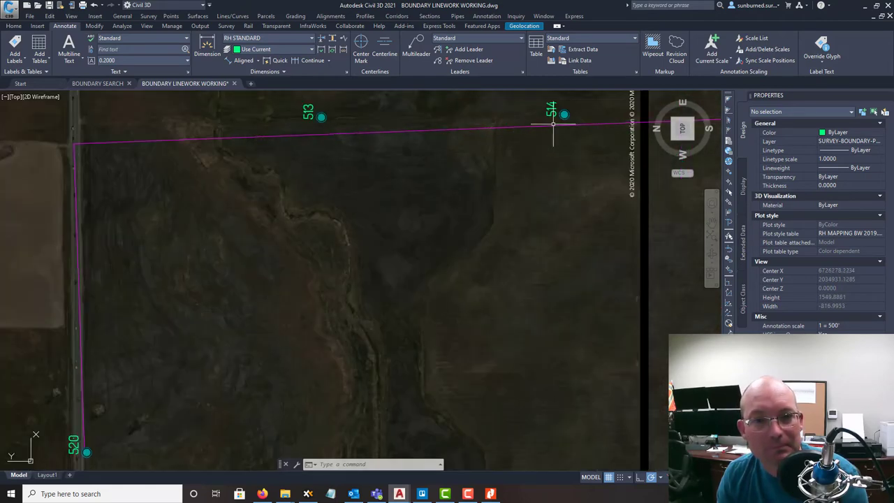
{"action": "left_click", "coordinate": [475, 192]}
{"action": "left_click", "coordinate": [461, 221]}
{"action": "scroll", "coordinate": [461, 221], "scroll_direction": "down", "scroll_amount": 8}
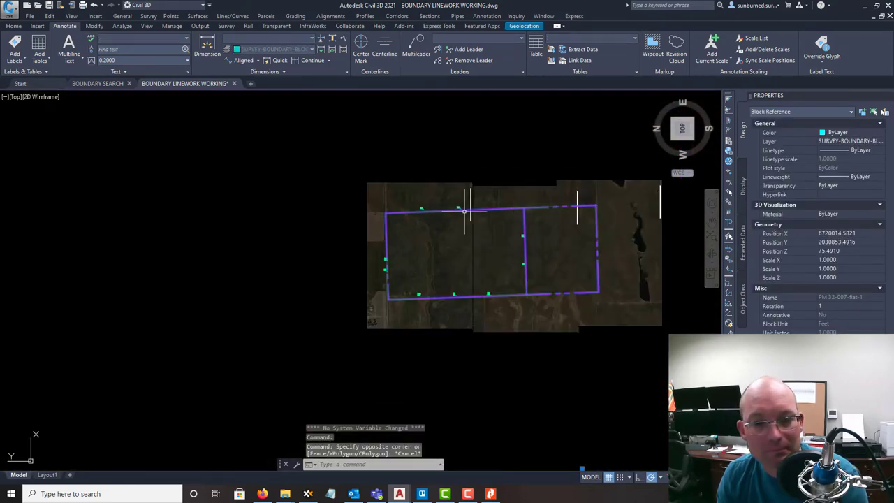
{"action": "key", "text": "Escape"}
{"action": "scroll", "coordinate": [462, 219], "scroll_direction": "up", "scroll_amount": 6}
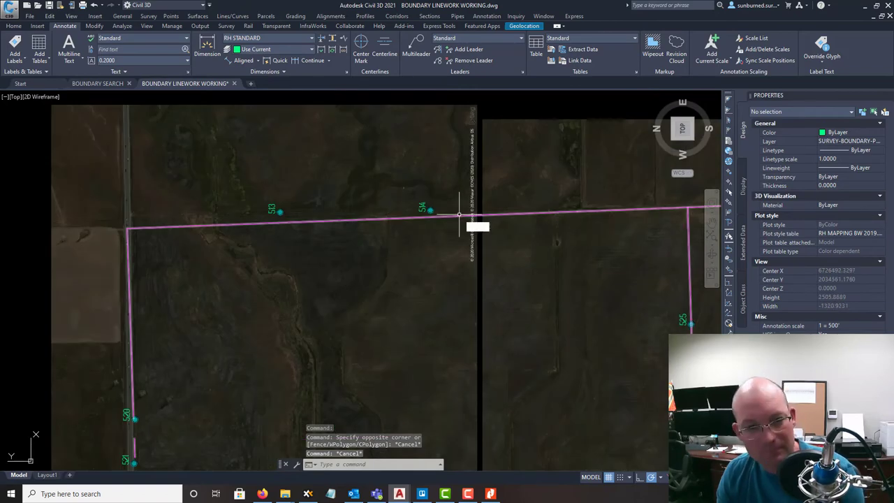
{"action": "type", "text": "l"}
{"action": "key", "text": "Return"}
{"action": "left_click", "coordinate": [457, 216]}
{"action": "scroll", "coordinate": [435, 240], "scroll_direction": "up", "scroll_amount": 4}
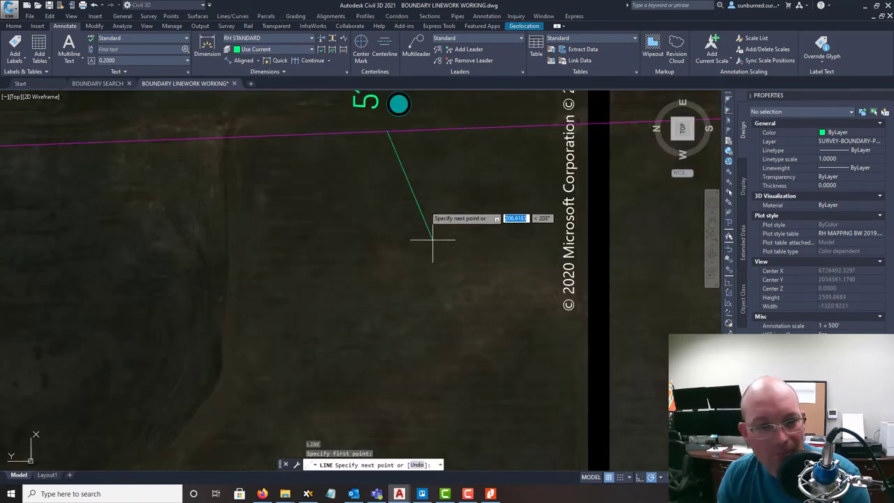
{"action": "scroll", "coordinate": [487, 217], "scroll_direction": "up", "scroll_amount": 2}
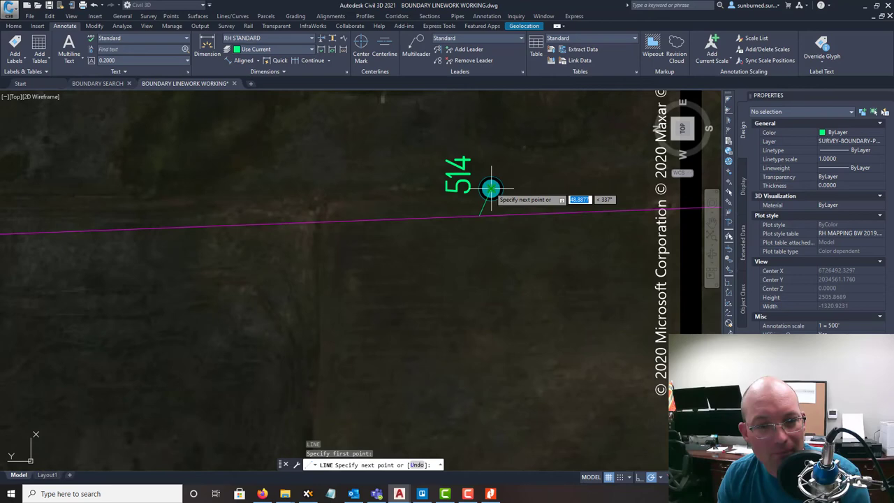
{"action": "key", "text": "Escape"}
Rotate the boundary block about point 525 by reference, swinging the east line's endpoint near point 514 in line with point 514
{"action": "scroll", "coordinate": [517, 217], "scroll_direction": "down", "scroll_amount": 5}
{"action": "scroll", "coordinate": [570, 275], "scroll_direction": "up", "scroll_amount": 3}
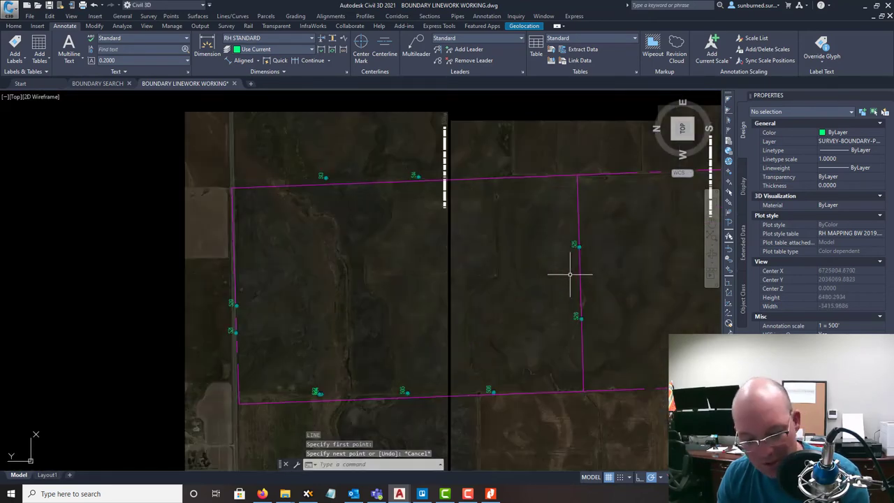
{"action": "type", "text": "ro"}
{"action": "key", "text": "Return"}
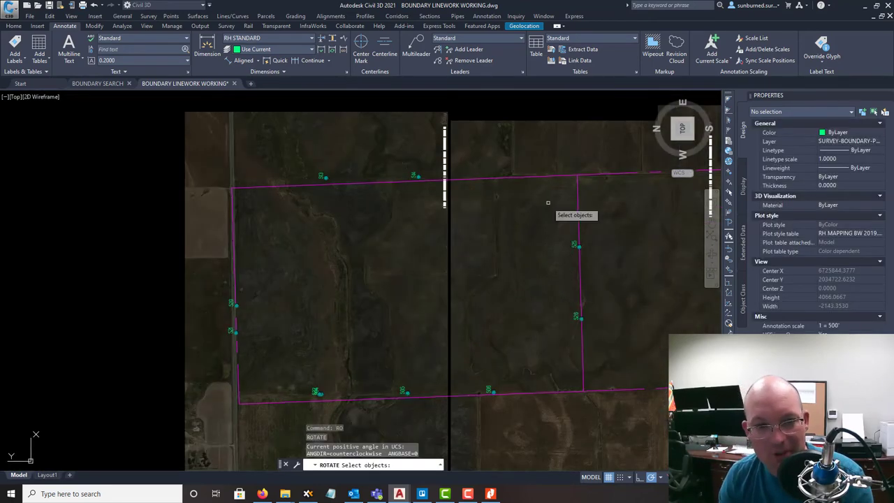
{"action": "left_click", "coordinate": [579, 243]}
{"action": "scroll", "coordinate": [579, 243], "scroll_direction": "up", "scroll_amount": 10}
{"action": "key", "text": "Return"}
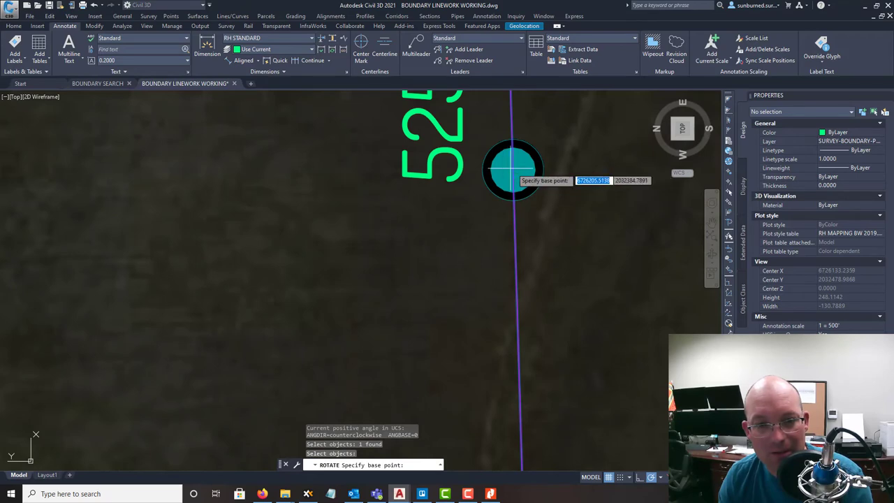
{"action": "left_click", "coordinate": [514, 169]}
{"action": "type", "text": "r"}
{"action": "key", "text": "Return"}
{"action": "left_click", "coordinate": [513, 169]}
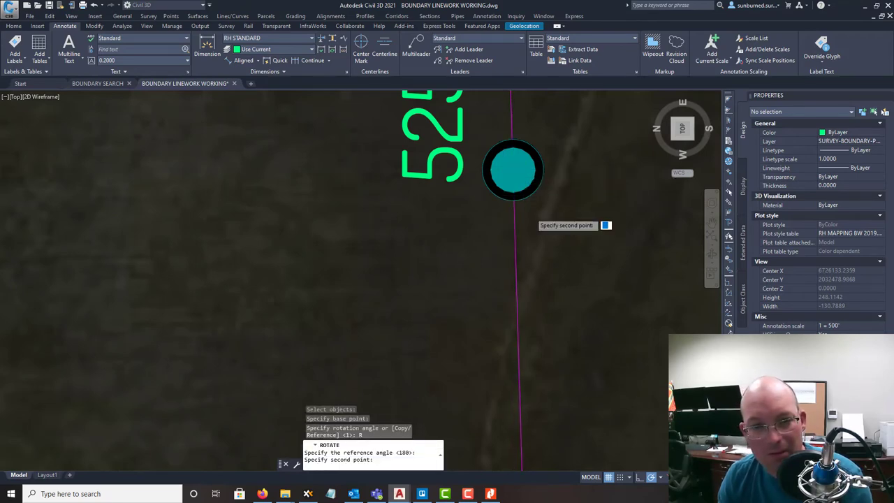
{"action": "scroll", "coordinate": [534, 227], "scroll_direction": "down", "scroll_amount": 5}
{"action": "scroll", "coordinate": [549, 249], "scroll_direction": "down", "scroll_amount": 2}
{"action": "scroll", "coordinate": [535, 186], "scroll_direction": "up", "scroll_amount": 8}
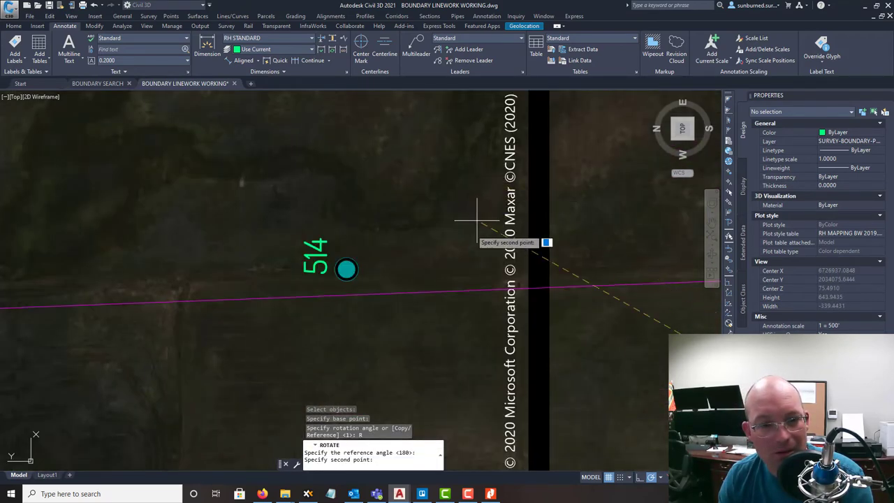
{"action": "left_click", "coordinate": [335, 297]}
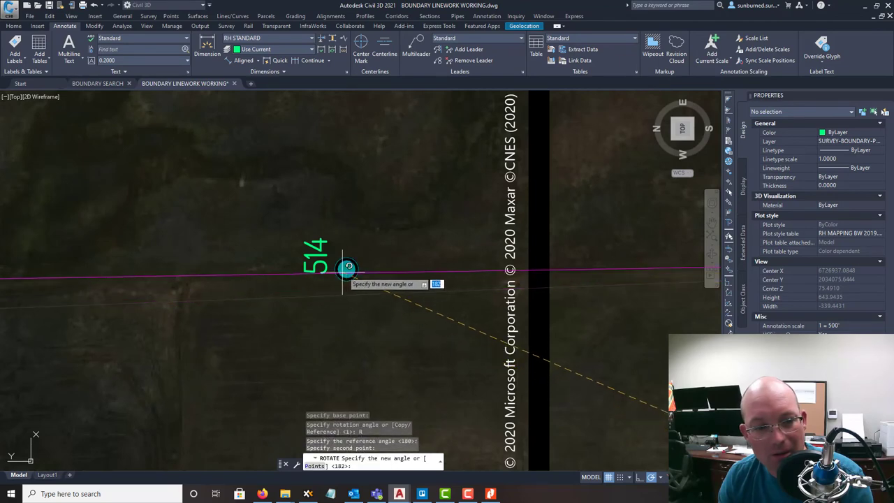
{"action": "left_click", "coordinate": [347, 269]}
{"action": "scroll", "coordinate": [366, 259], "scroll_direction": "down", "scroll_amount": 5}
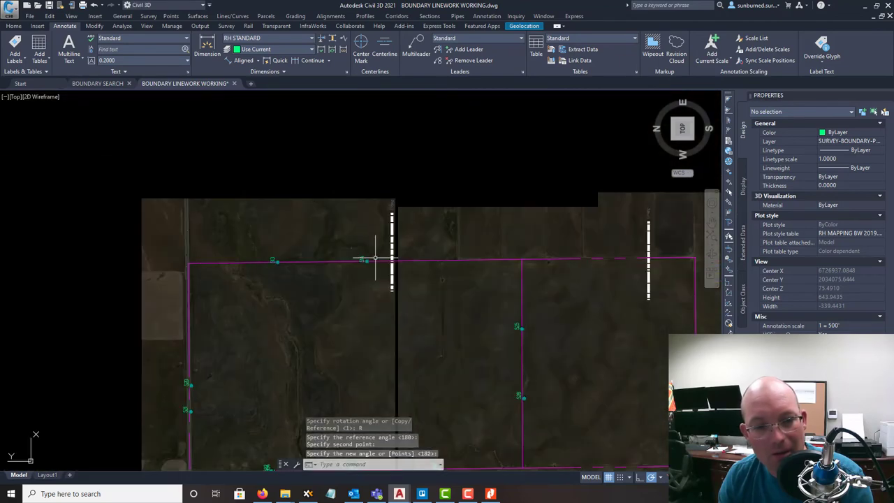
{"action": "middle_click_drag", "start_coordinate": [365, 259], "coordinate": [496, 269]}
{"action": "scroll", "coordinate": [496, 269], "scroll_direction": "up", "scroll_amount": 8}
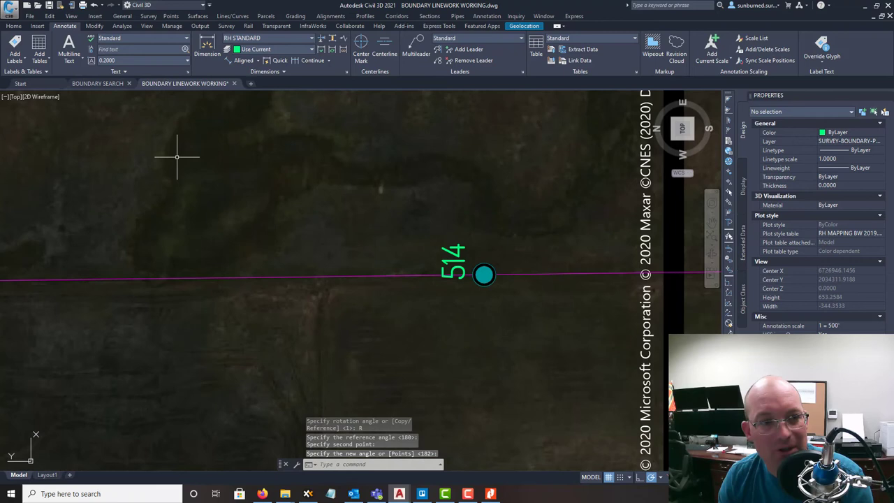
{"action": "left_click", "coordinate": [239, 60]}
{"action": "scroll", "coordinate": [502, 299], "scroll_direction": "up", "scroll_amount": 5}
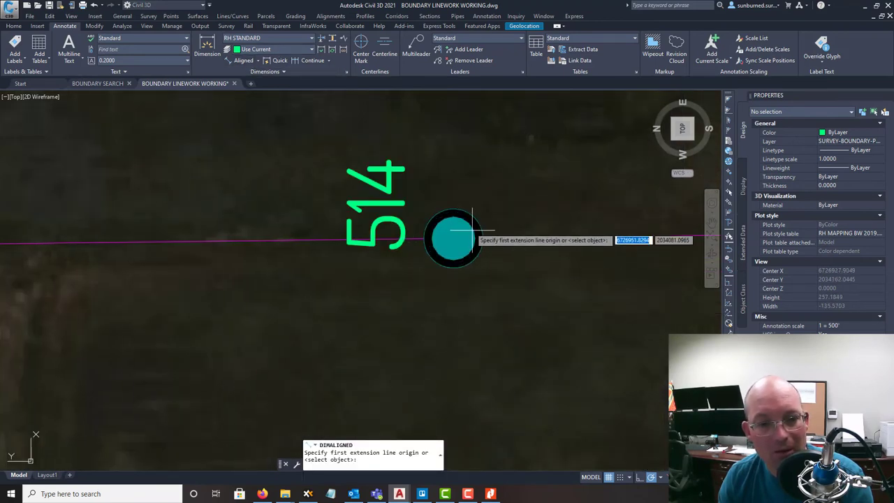
{"action": "left_click", "coordinate": [454, 238]}
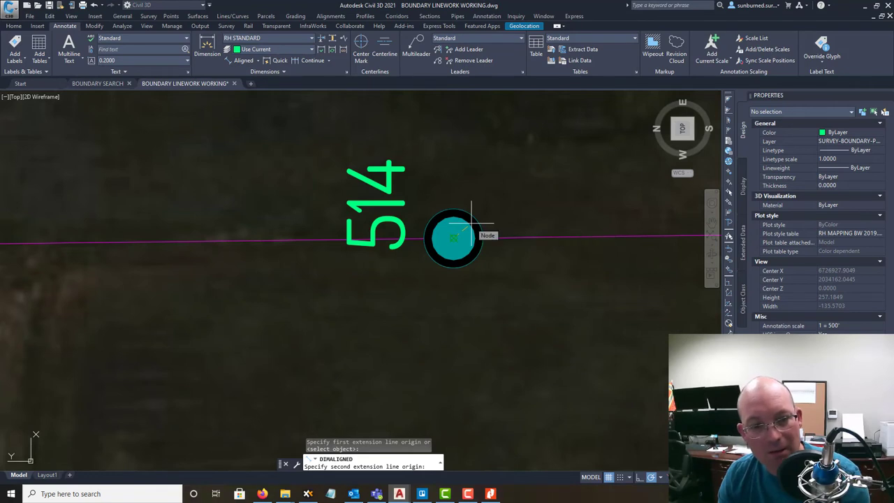
{"action": "key", "text": "Escape"}
Add an aligned dimension between point 514 and the adjacent line endpoint on the east line, using an endpoint snap
{"action": "left_click", "coordinate": [244, 61]}
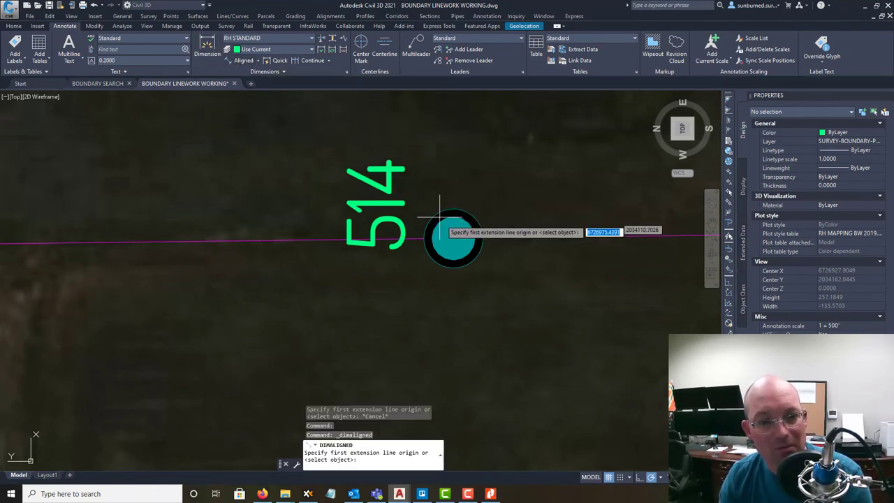
{"action": "left_click", "coordinate": [456, 241]}
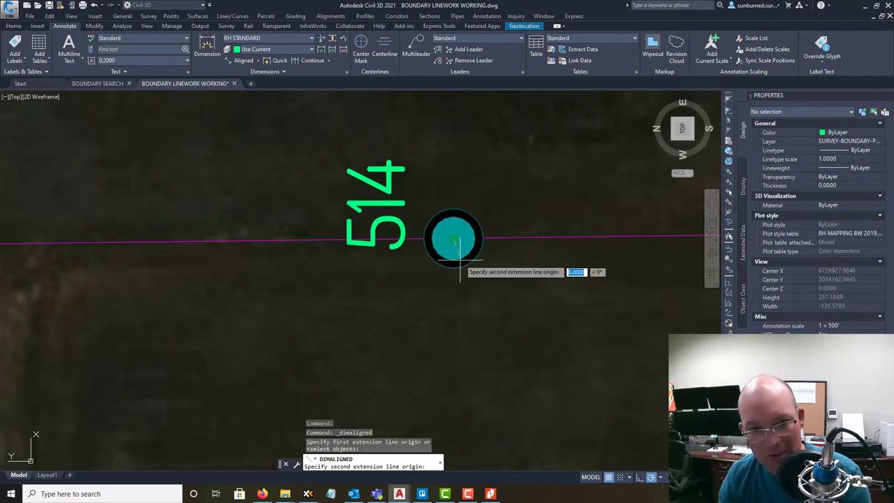
{"action": "type", "text": "END"}
{"action": "key", "text": "Return"}
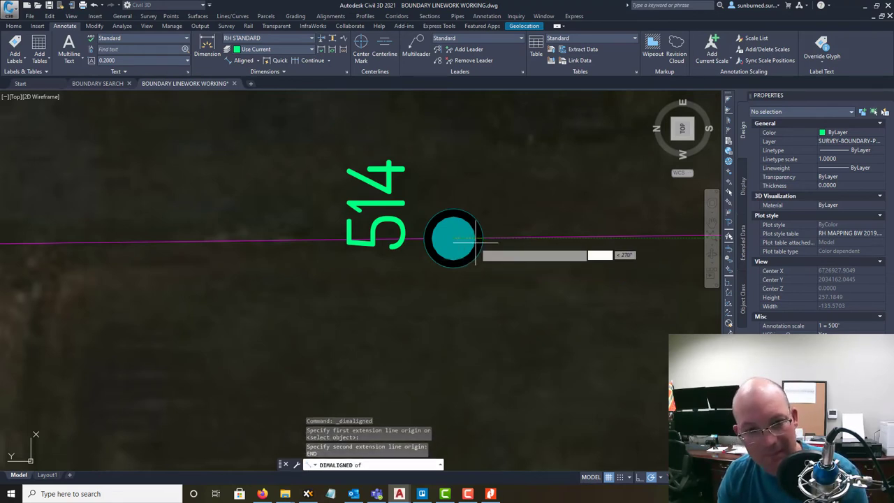
{"action": "left_click", "coordinate": [514, 238]}
{"action": "scroll", "coordinate": [513, 238], "scroll_direction": "down", "scroll_amount": 6}
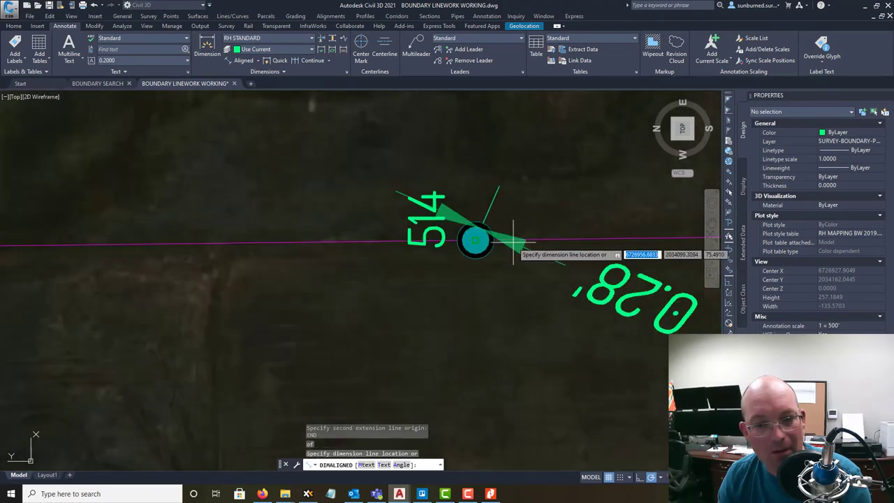
{"action": "left_click", "coordinate": [524, 167]}
{"action": "scroll", "coordinate": [517, 181], "scroll_direction": "down", "scroll_amount": 10}
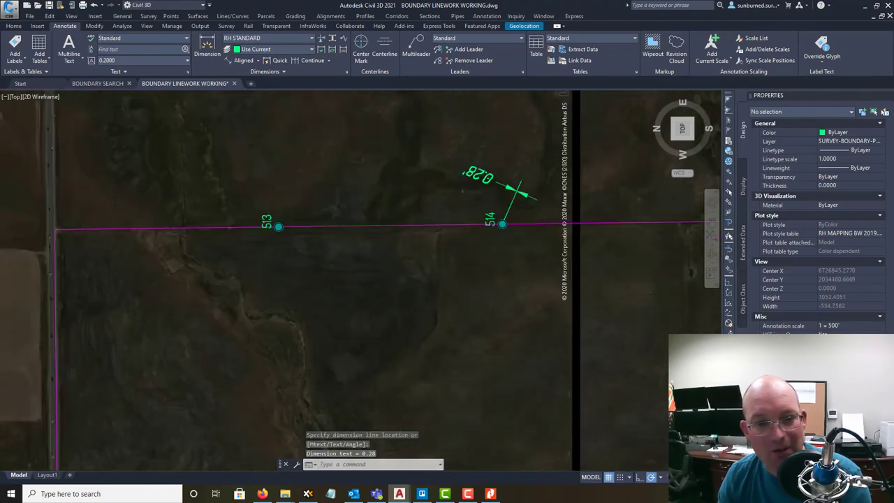
{"action": "key", "text": "Escape"}
Examine the offset between point 526 and the south line, and the west line's fit at points 505 and 506
{"action": "scroll", "coordinate": [516, 244], "scroll_direction": "down", "scroll_amount": 4}
{"action": "scroll", "coordinate": [565, 251], "scroll_direction": "up", "scroll_amount": 4}
{"action": "key", "text": "Escape"}
{"action": "key", "text": "Escape"}
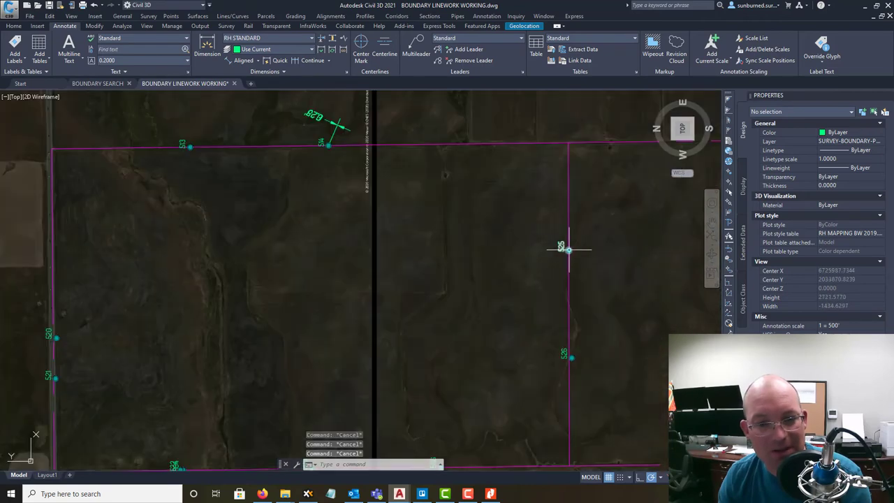
{"action": "middle_click_drag", "start_coordinate": [577, 377], "coordinate": [619, 257]}
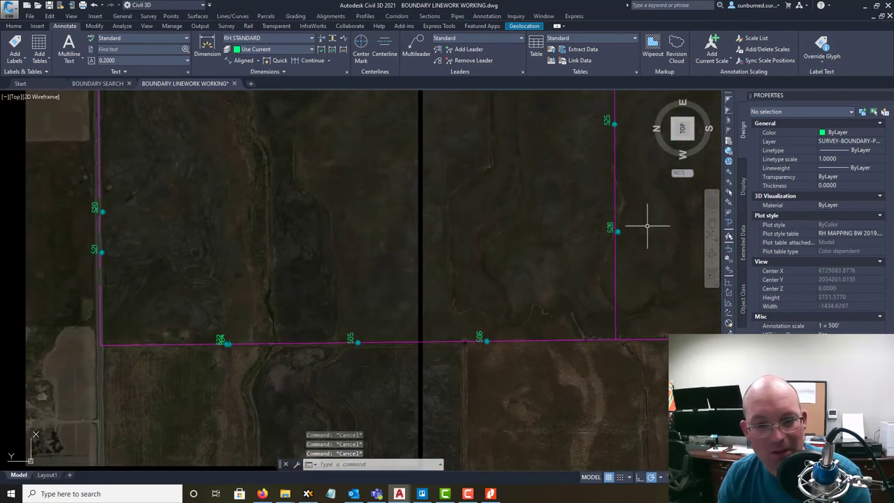
{"action": "scroll", "coordinate": [559, 259], "scroll_direction": "up", "scroll_amount": 3}
{"action": "scroll", "coordinate": [515, 296], "scroll_direction": "up", "scroll_amount": 3}
{"action": "left_click", "coordinate": [536, 305]}
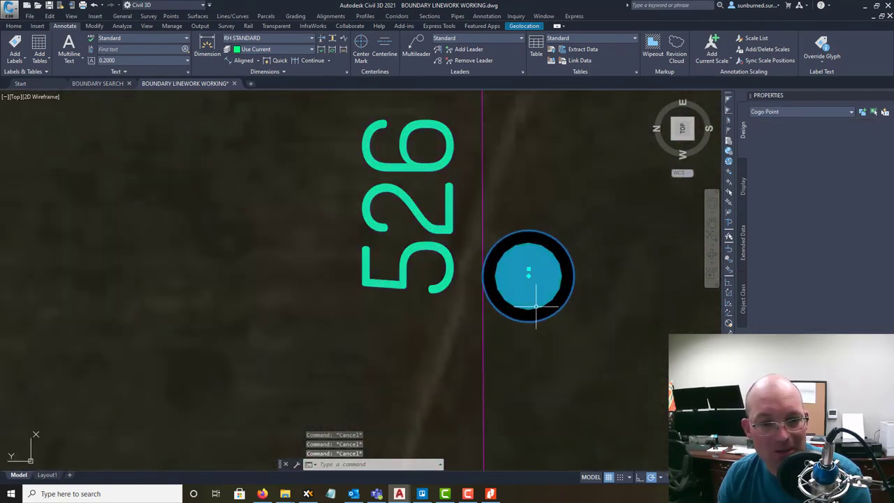
{"action": "scroll", "coordinate": [535, 269], "scroll_direction": "down", "scroll_amount": 5}
{"action": "scroll", "coordinate": [531, 252], "scroll_direction": "up", "scroll_amount": 3}
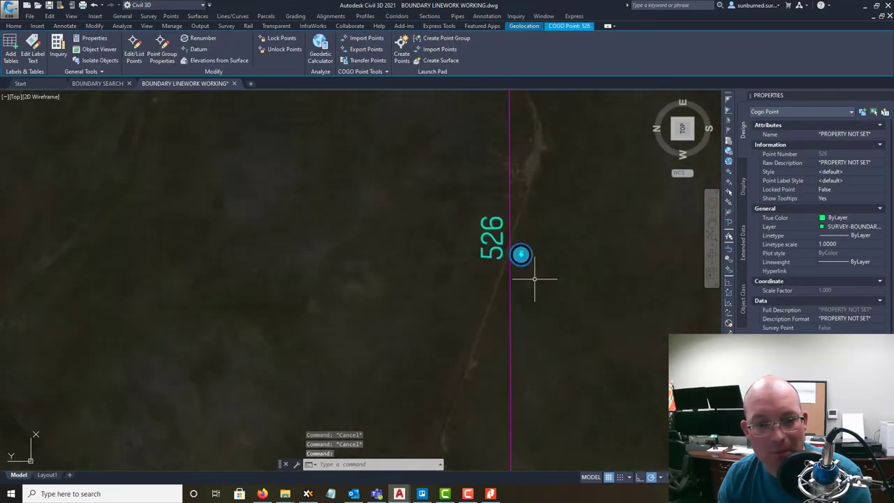
{"action": "scroll", "coordinate": [515, 243], "scroll_direction": "down", "scroll_amount": 3}
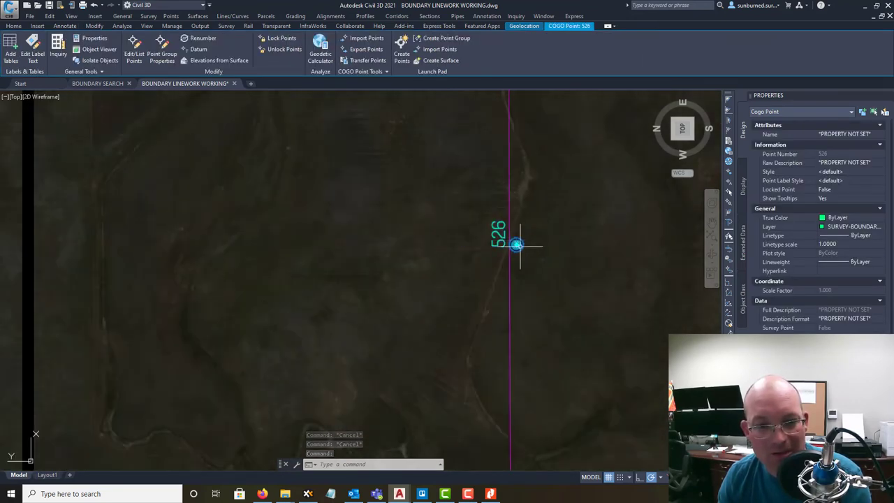
{"action": "scroll", "coordinate": [515, 244], "scroll_direction": "up", "scroll_amount": 2}
{"action": "middle_click_drag", "start_coordinate": [524, 281], "coordinate": [557, 284]}
{"action": "scroll", "coordinate": [549, 250], "scroll_direction": "up", "scroll_amount": 6}
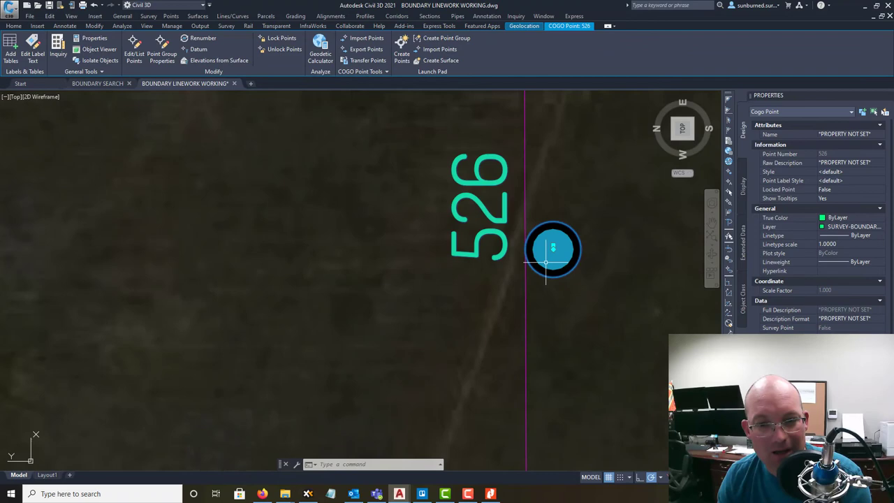
{"action": "scroll", "coordinate": [551, 250], "scroll_direction": "down", "scroll_amount": 5}
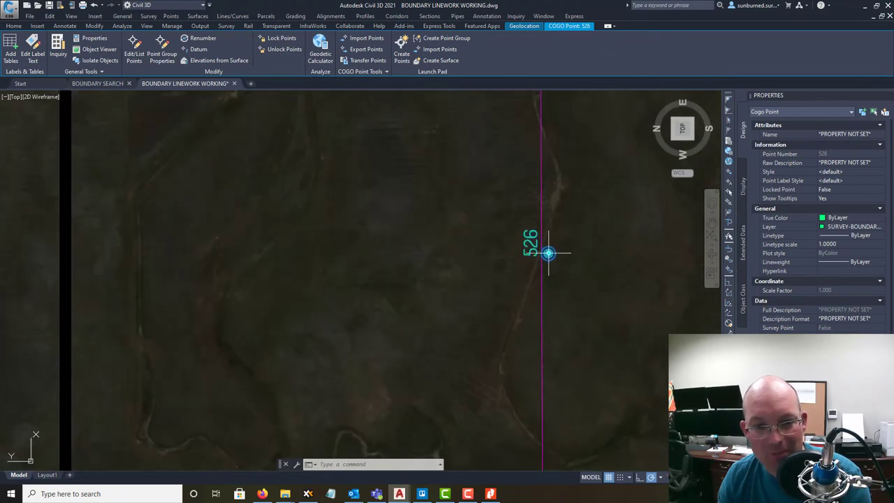
{"action": "scroll", "coordinate": [594, 247], "scroll_direction": "down", "scroll_amount": 5}
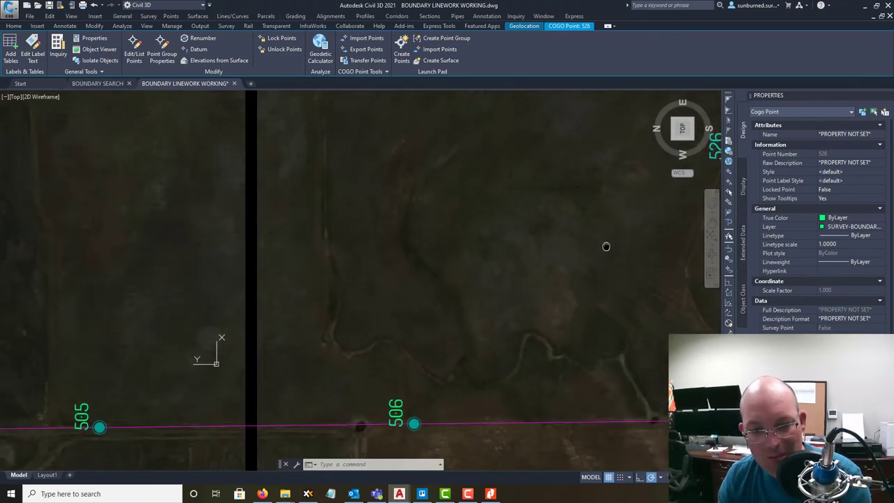
Examine the west line's fit at points 506, 505, 504 and 522
{"action": "scroll", "coordinate": [500, 321], "scroll_direction": "up", "scroll_amount": 8}
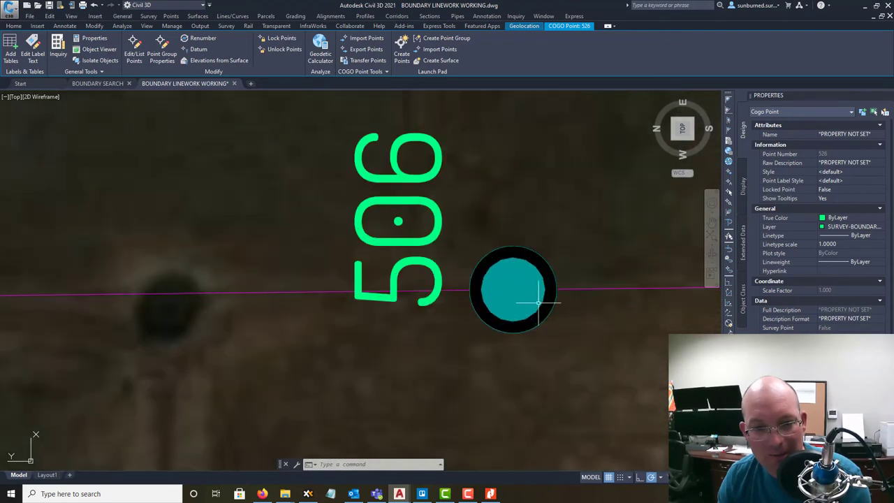
{"action": "scroll", "coordinate": [535, 299], "scroll_direction": "down", "scroll_amount": 4}
{"action": "scroll", "coordinate": [536, 266], "scroll_direction": "down", "scroll_amount": 5}
{"action": "scroll", "coordinate": [529, 286], "scroll_direction": "up", "scroll_amount": 8}
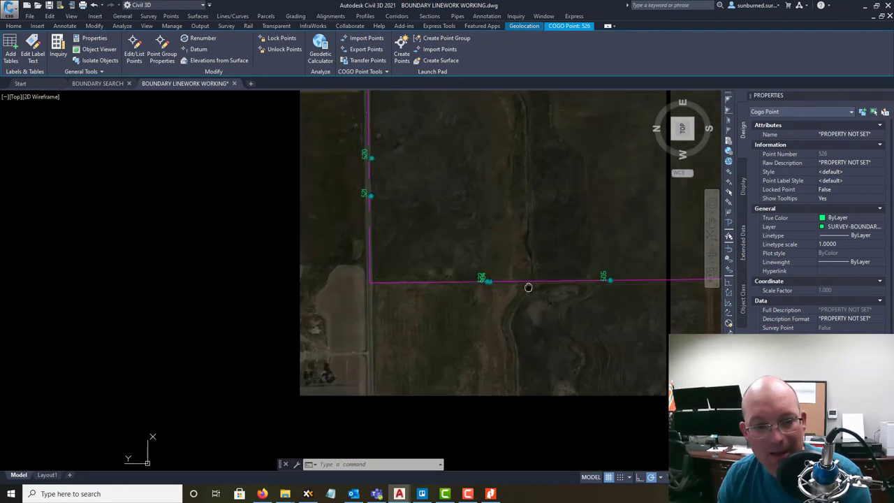
{"action": "scroll", "coordinate": [249, 276], "scroll_direction": "down", "scroll_amount": 3}
{"action": "middle_click_drag", "start_coordinate": [456, 293], "coordinate": [368, 290]}
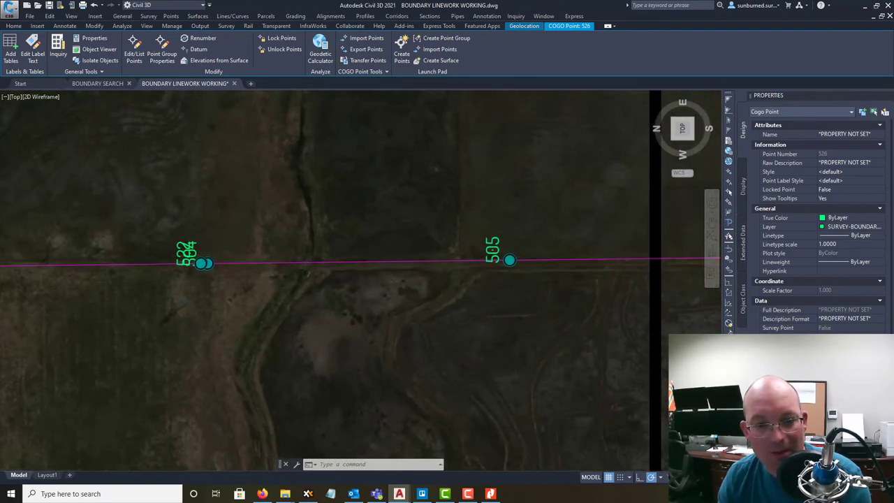
{"action": "scroll", "coordinate": [510, 269], "scroll_direction": "up", "scroll_amount": 5}
{"action": "scroll", "coordinate": [509, 221], "scroll_direction": "down", "scroll_amount": 5}
{"action": "scroll", "coordinate": [545, 224], "scroll_direction": "down", "scroll_amount": 6}
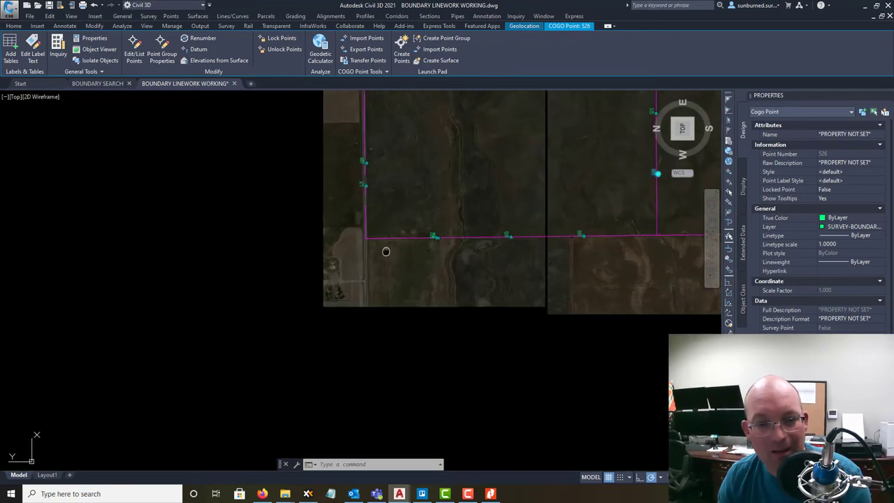
{"action": "left_click", "coordinate": [551, 226]}
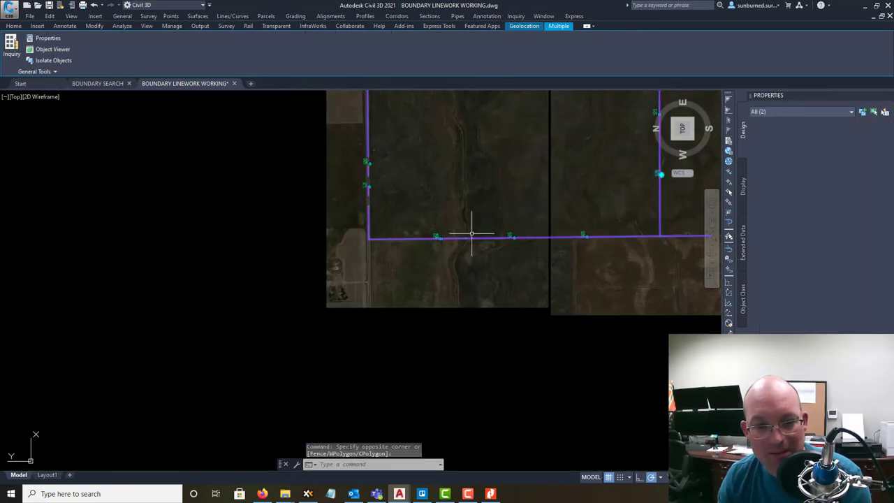
{"action": "left_click", "coordinate": [625, 273]}
{"action": "key", "text": "Escape"}
{"action": "key", "text": "Escape"}
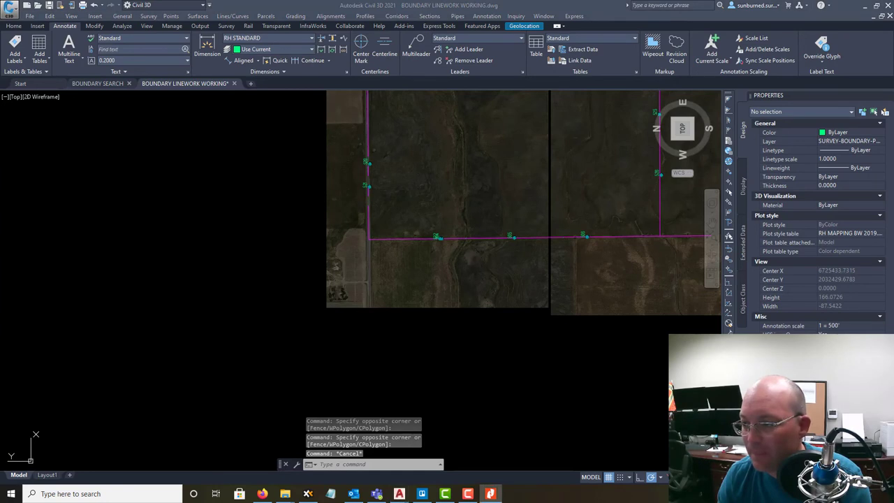
{"action": "left_click", "coordinate": [605, 278]}
{"action": "key", "text": "Escape"}
{"action": "middle_click_drag", "start_coordinate": [523, 243], "coordinate": [480, 309]}
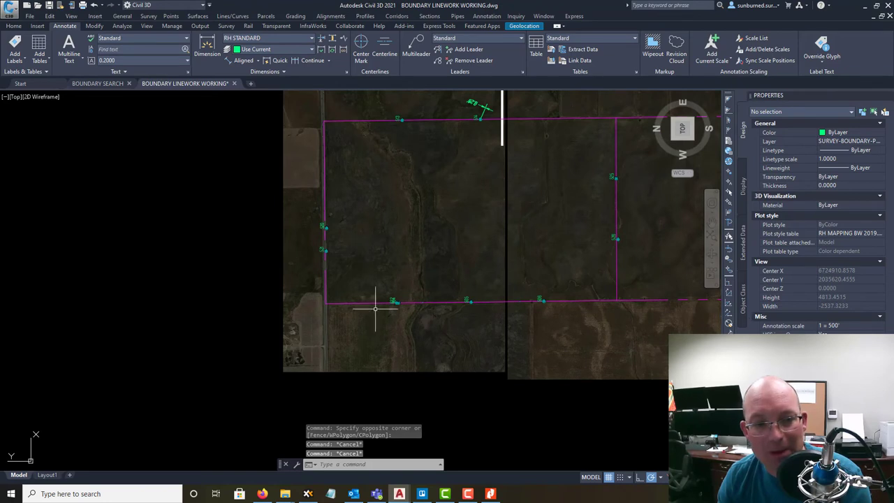
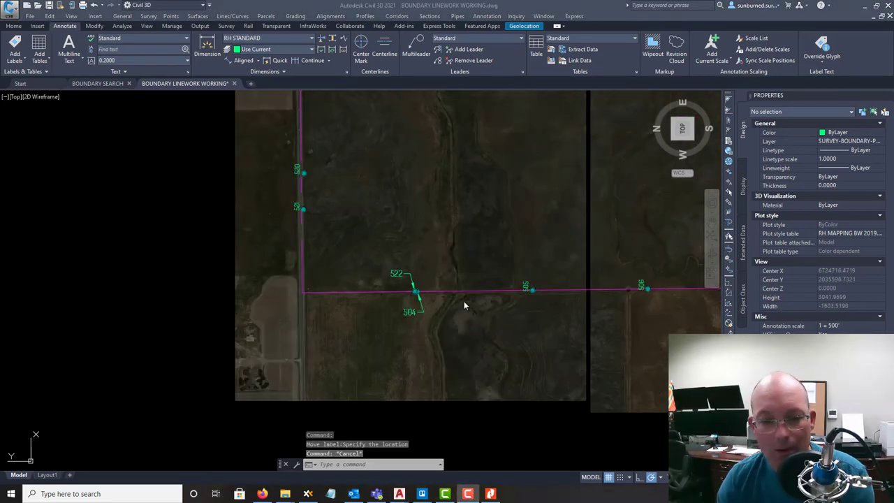
{"action": "scroll", "coordinate": [566, 326], "scroll_direction": "down", "scroll_amount": 4}
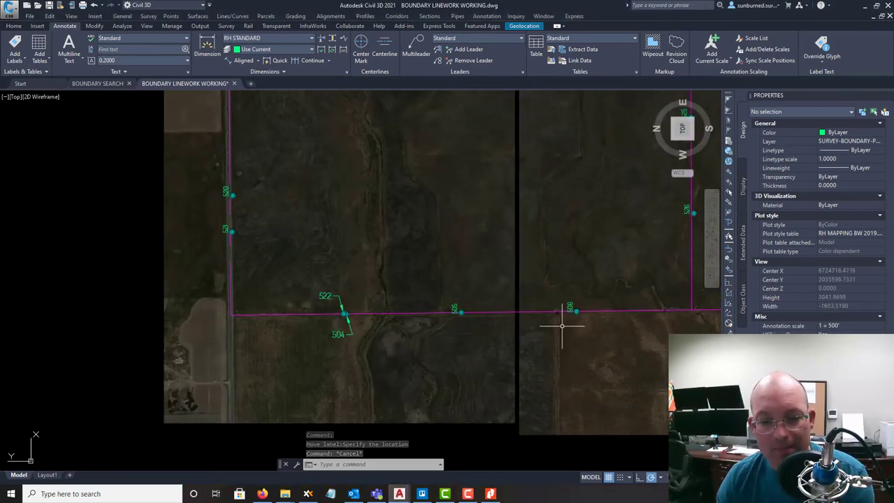
{"action": "scroll", "coordinate": [549, 313], "scroll_direction": "up", "scroll_amount": 4}
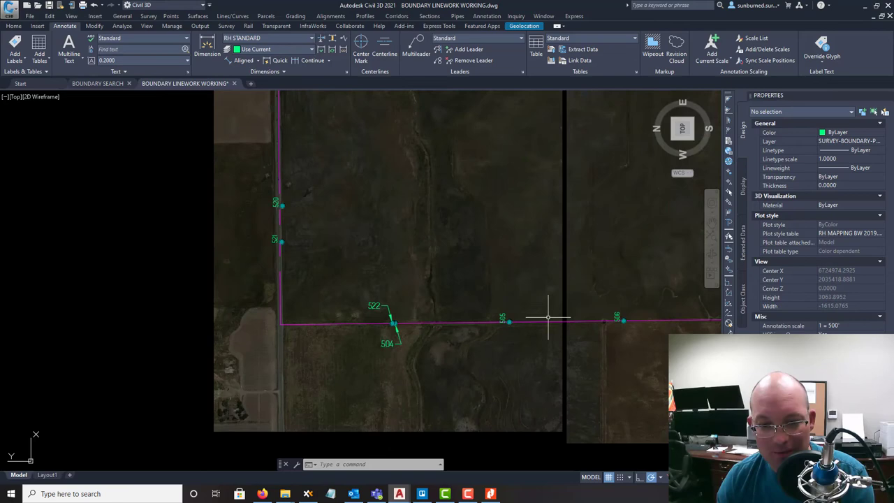
{"action": "scroll", "coordinate": [576, 321], "scroll_direction": "down", "scroll_amount": 2}
{"action": "scroll", "coordinate": [651, 323], "scroll_direction": "up", "scroll_amount": 4}
{"action": "left_click", "coordinate": [600, 325]}
{"action": "left_click", "coordinate": [591, 311]}
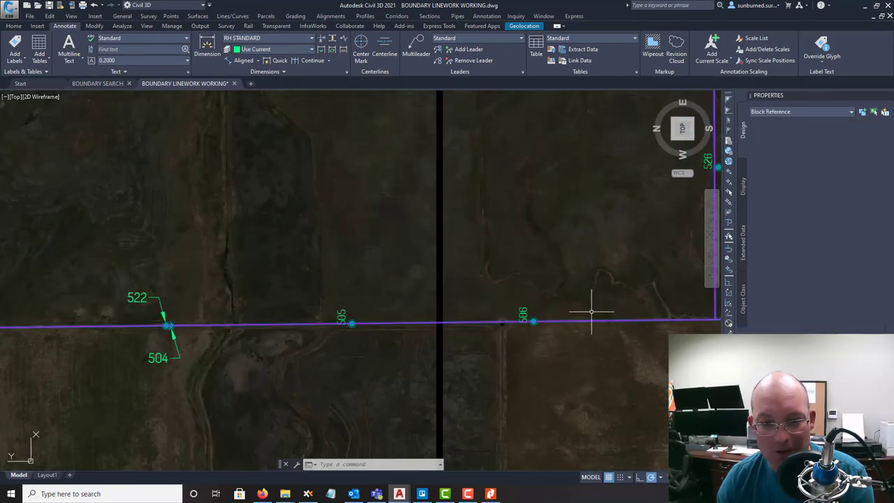
{"action": "key", "text": "Escape"}
Add an aligned dimension from point 506 to the adjacent line endpoint on the west line, using node and endpoint snaps
{"action": "scroll", "coordinate": [591, 324], "scroll_direction": "up", "scroll_amount": 4}
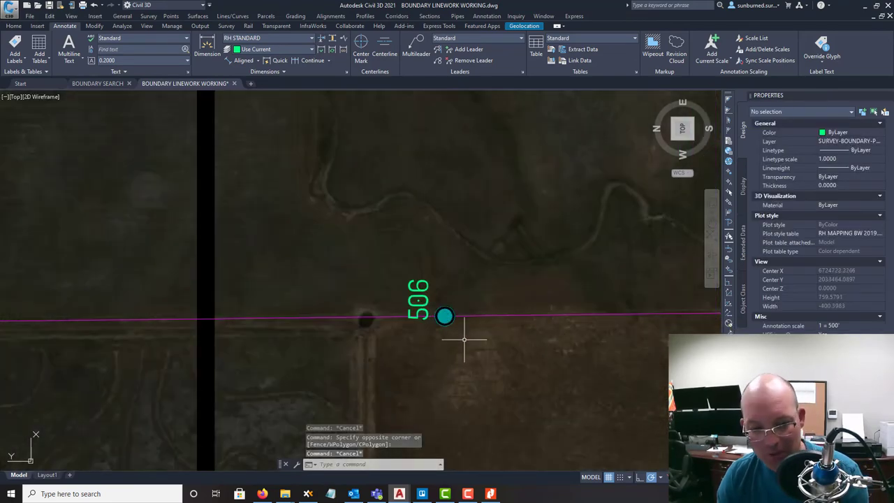
{"action": "left_click", "coordinate": [244, 60]}
{"action": "scroll", "coordinate": [461, 339], "scroll_direction": "up", "scroll_amount": 2}
{"action": "scroll", "coordinate": [461, 337], "scroll_direction": "up", "scroll_amount": 2}
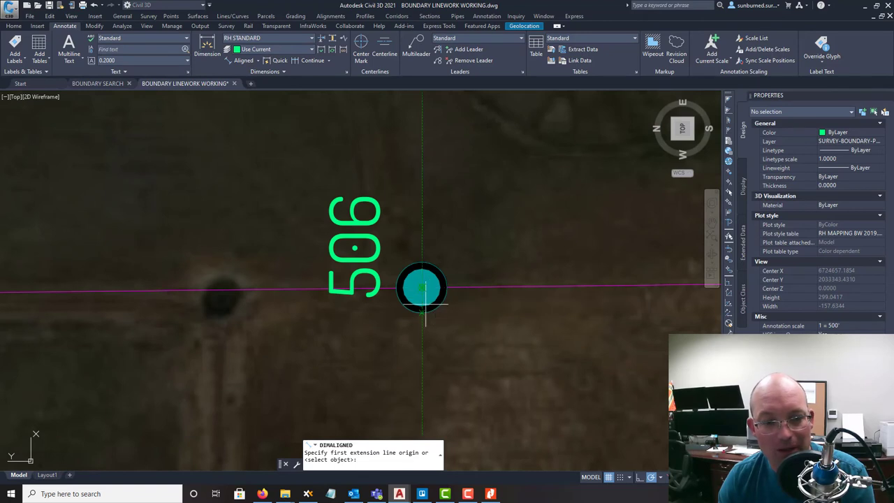
{"action": "type", "text": "NO"}
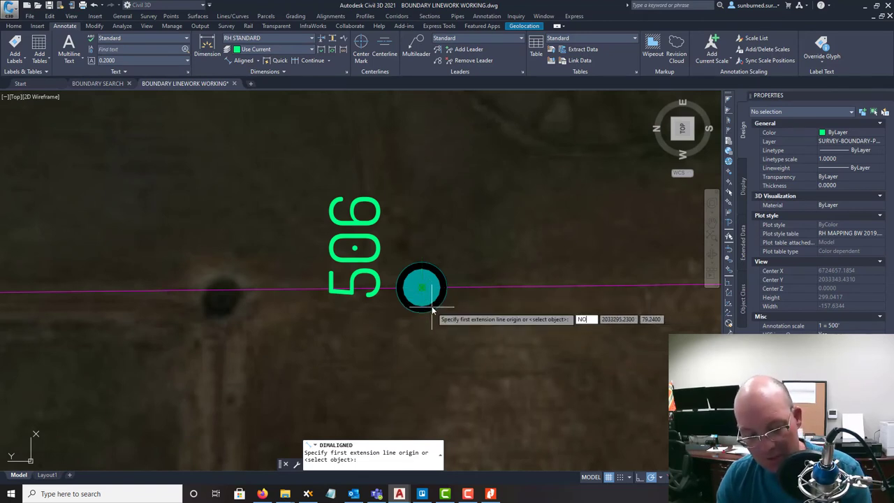
{"action": "type", "text": "D"}
{"action": "key", "text": "Return"}
{"action": "left_click", "coordinate": [433, 304]}
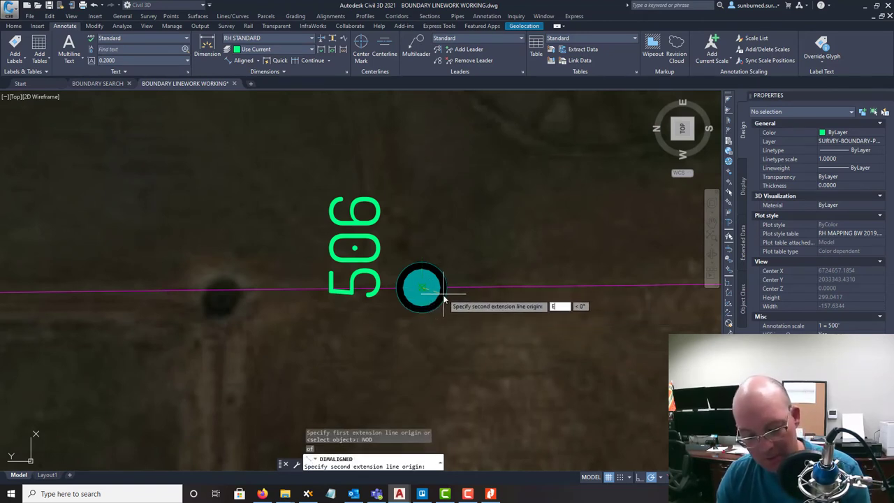
{"action": "type", "text": "END"}
{"action": "key", "text": "Return"}
{"action": "left_click", "coordinate": [445, 291]}
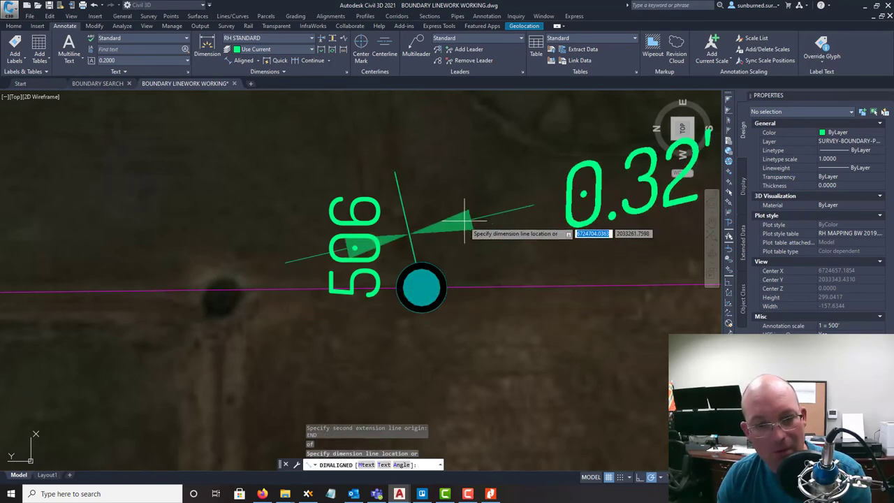
{"action": "scroll", "coordinate": [463, 224], "scroll_direction": "down", "scroll_amount": 3}
{"action": "left_click", "coordinate": [453, 179]}
Add an aligned dimension between point 505 and the adjacent node on the west line, using a node snap
{"action": "scroll", "coordinate": [453, 198], "scroll_direction": "down", "scroll_amount": 6}
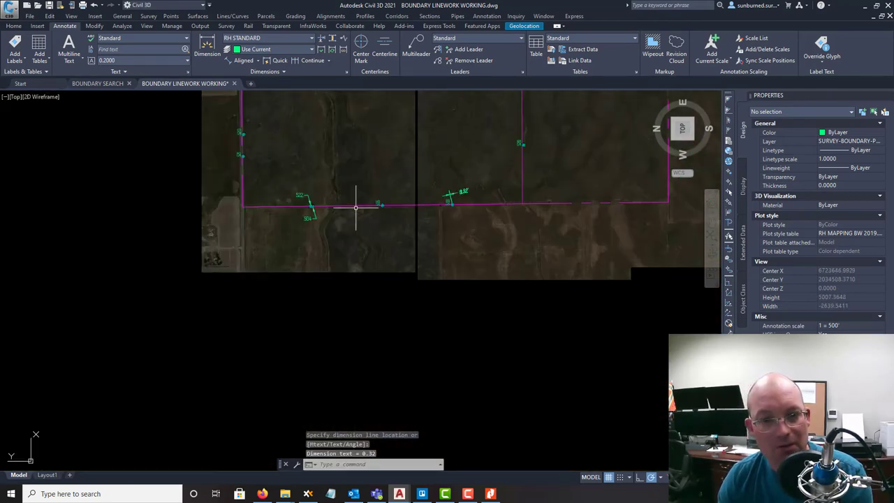
{"action": "middle_click_drag", "start_coordinate": [355, 205], "coordinate": [533, 247]}
{"action": "scroll", "coordinate": [584, 246], "scroll_direction": "up", "scroll_amount": 5}
{"action": "key", "text": "Return"}
{"action": "scroll", "coordinate": [584, 246], "scroll_direction": "up", "scroll_amount": 3}
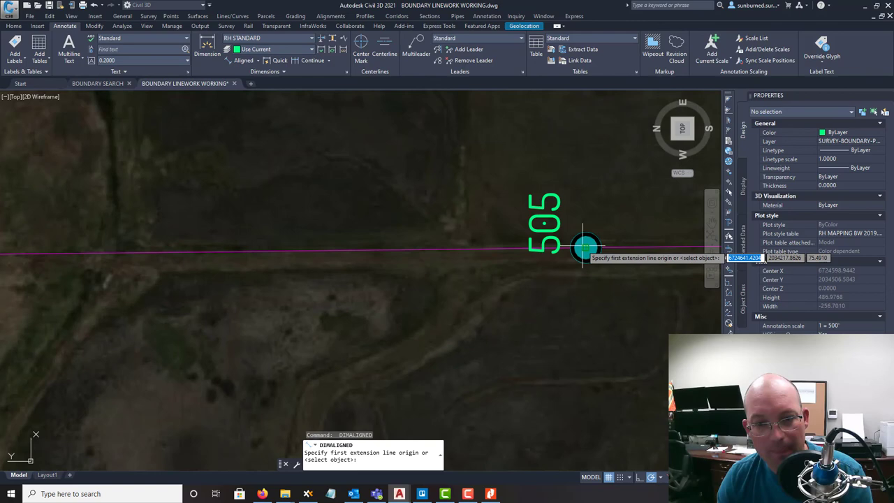
{"action": "left_click", "coordinate": [585, 245]}
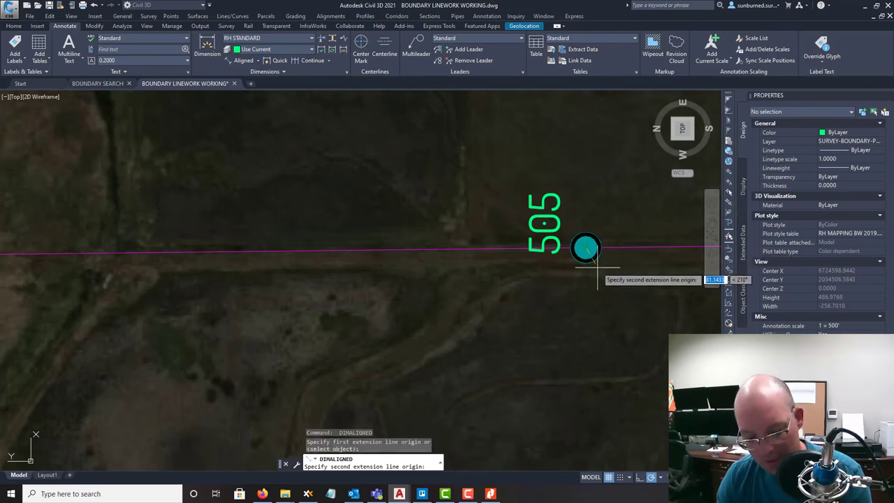
{"action": "type", "text": "NOD"}
{"action": "key", "text": "Return"}
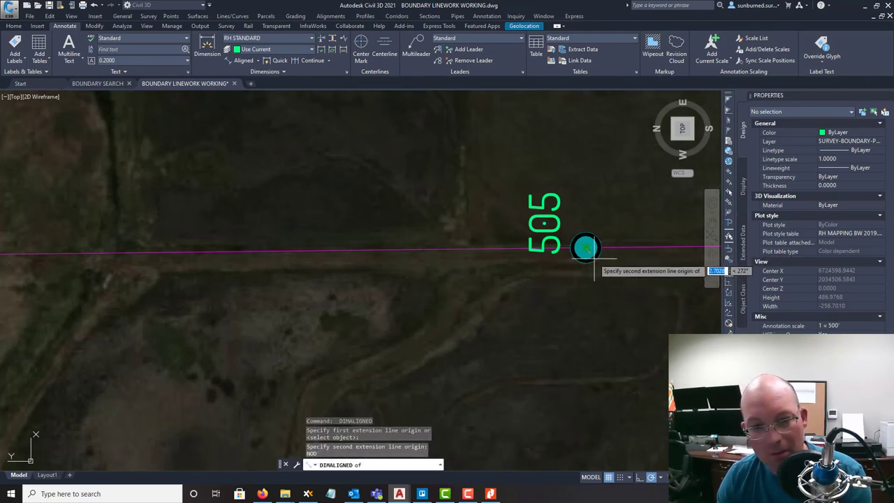
{"action": "left_click", "coordinate": [598, 270]}
{"action": "scroll", "coordinate": [599, 210], "scroll_direction": "down", "scroll_amount": 3}
{"action": "left_click", "coordinate": [599, 199]}
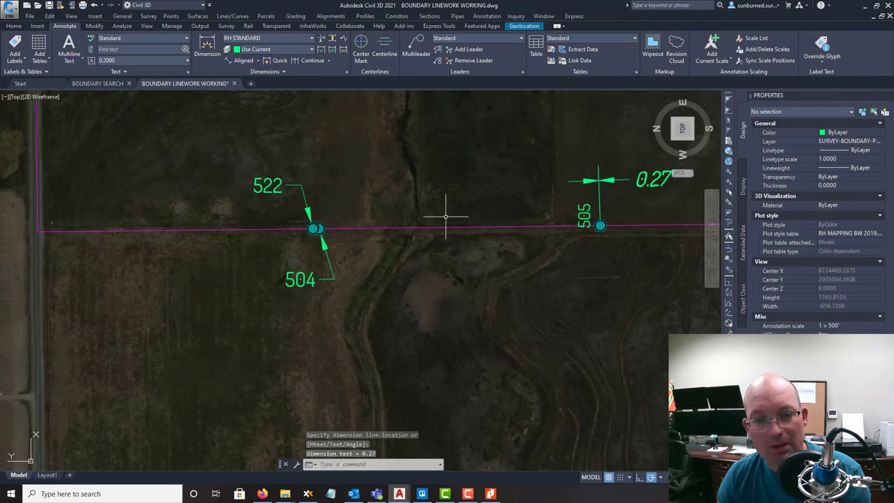
{"action": "scroll", "coordinate": [524, 250], "scroll_direction": "up", "scroll_amount": 8}
{"action": "key", "text": "space"}
{"action": "middle_click_drag", "start_coordinate": [371, 232], "coordinate": [502, 246]}
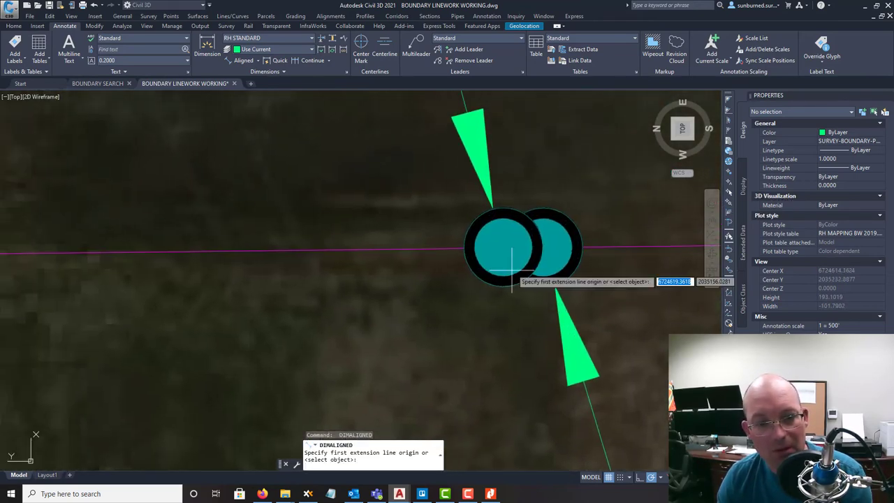
{"action": "left_click", "coordinate": [501, 246]}
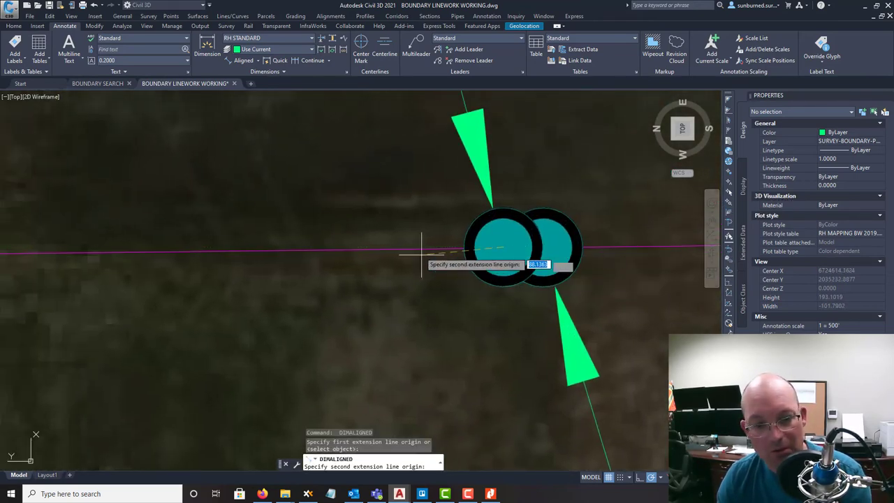
{"action": "type", "text": "END"}
{"action": "key", "text": "Return"}
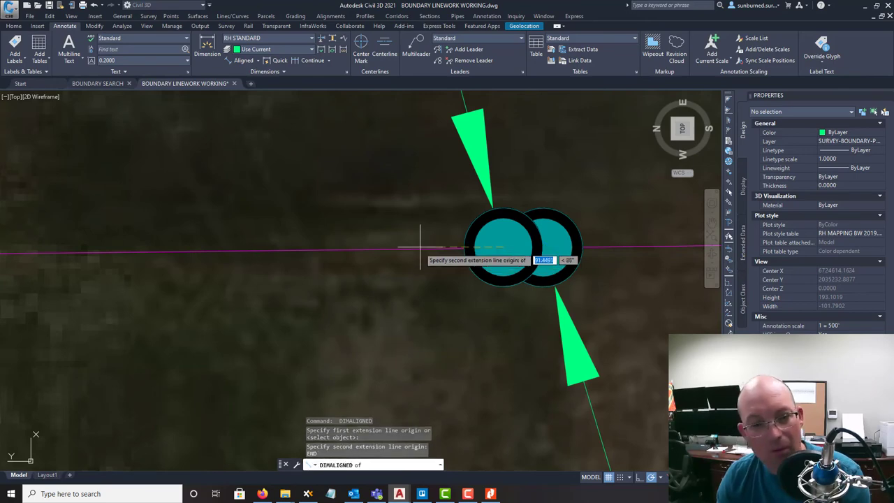
{"action": "key", "text": "Escape"}
Check which of the two overlapping markers on the west line is point 522 and which is point 504
{"action": "left_click", "coordinate": [506, 286]}
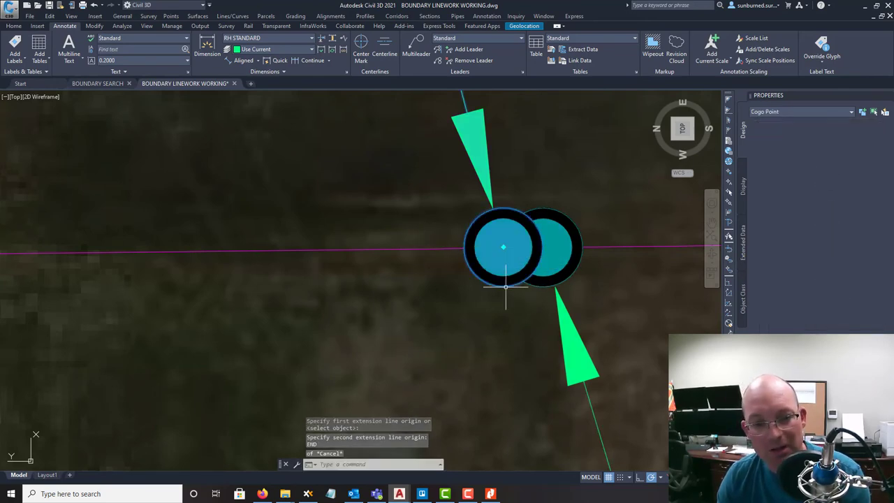
{"action": "scroll", "coordinate": [518, 260], "scroll_direction": "down", "scroll_amount": 4}
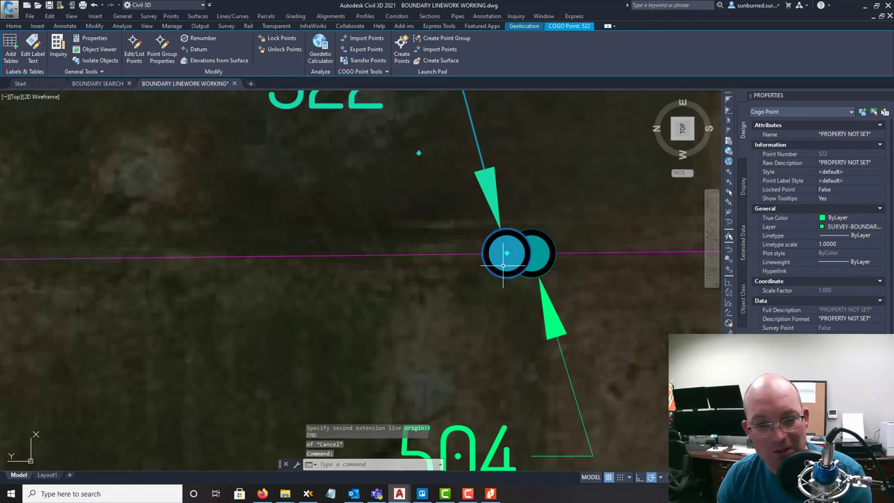
{"action": "key", "text": "Escape"}
{"action": "left_click", "coordinate": [540, 278]}
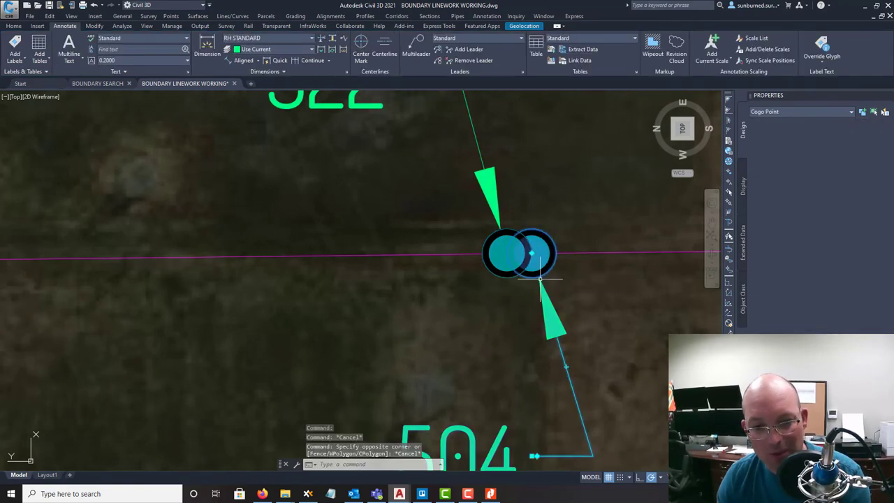
{"action": "key", "text": "Escape"}
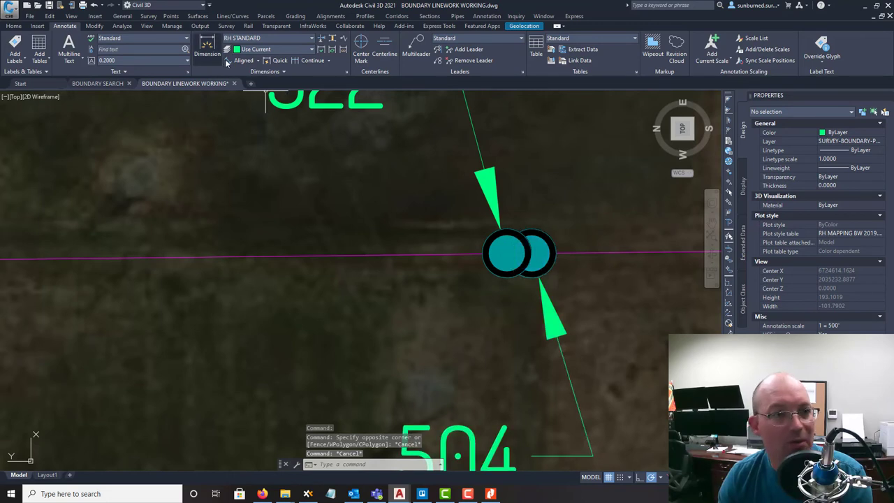
Add an aligned dimension between point 504 and the adjacent line endpoint on the west line, using an endpoint snap
{"action": "left_click", "coordinate": [243, 61]}
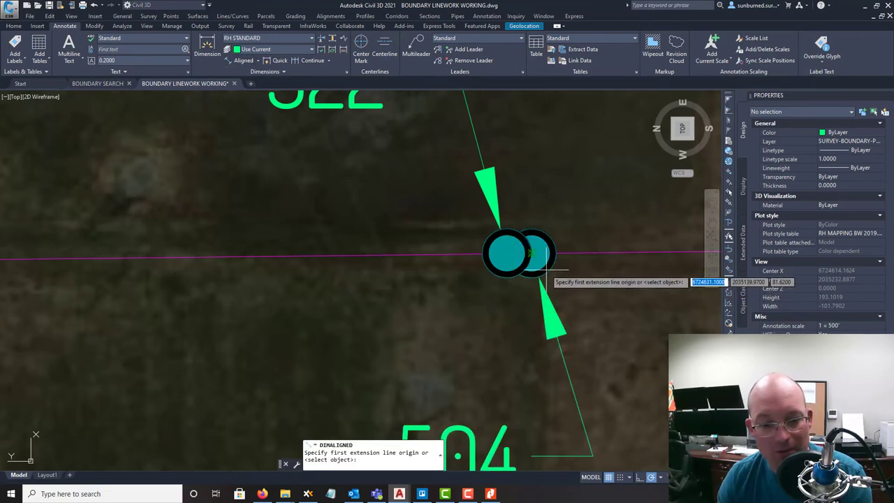
{"action": "left_click", "coordinate": [543, 268]}
{"action": "type", "text": "EN"}
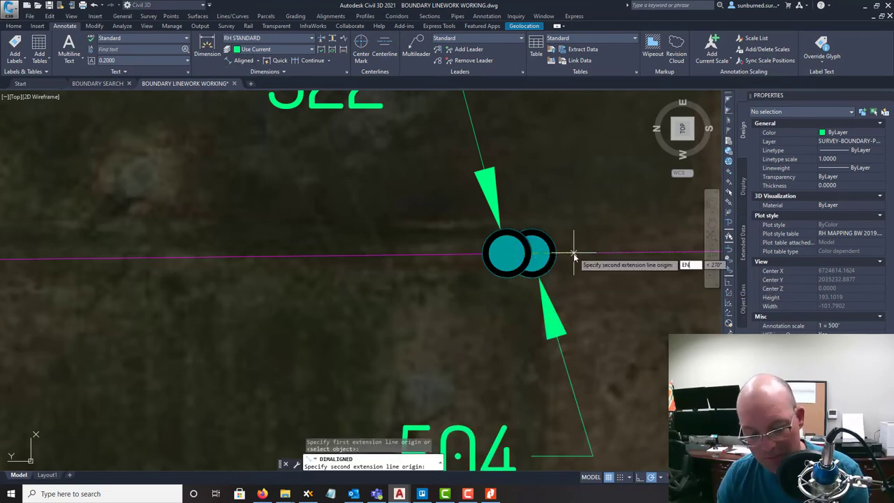
{"action": "type", "text": "D"}
{"action": "key", "text": "Return"}
{"action": "left_click", "coordinate": [571, 258]}
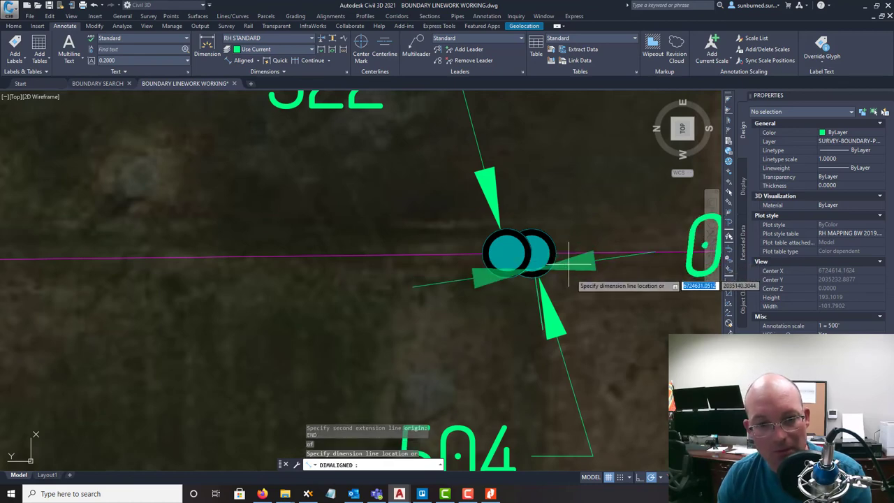
{"action": "scroll", "coordinate": [571, 257], "scroll_direction": "down", "scroll_amount": 5}
{"action": "left_click", "coordinate": [591, 253]}
{"action": "scroll", "coordinate": [589, 260], "scroll_direction": "down", "scroll_amount": 2}
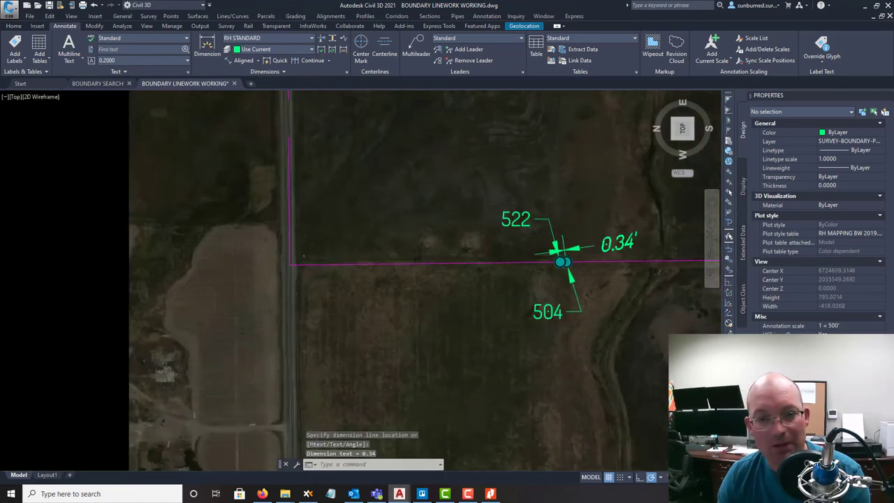
Review the dimensioned offsets at point 505 on the west line and point 514 on the east line
{"action": "scroll", "coordinate": [571, 268], "scroll_direction": "down", "scroll_amount": 2}
{"action": "scroll", "coordinate": [593, 259], "scroll_direction": "up", "scroll_amount": 7}
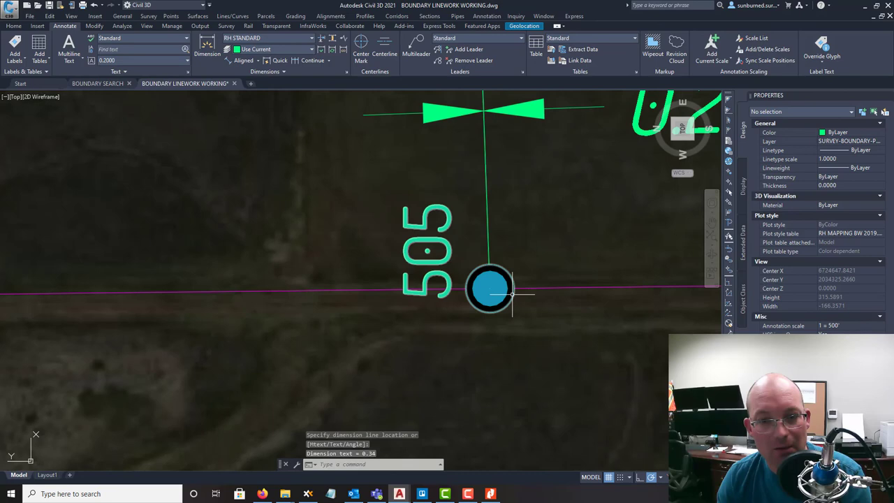
{"action": "scroll", "coordinate": [512, 294], "scroll_direction": "down", "scroll_amount": 7}
{"action": "scroll", "coordinate": [546, 279], "scroll_direction": "up", "scroll_amount": 2}
{"action": "middle_click_drag", "start_coordinate": [454, 186], "coordinate": [556, 352]}
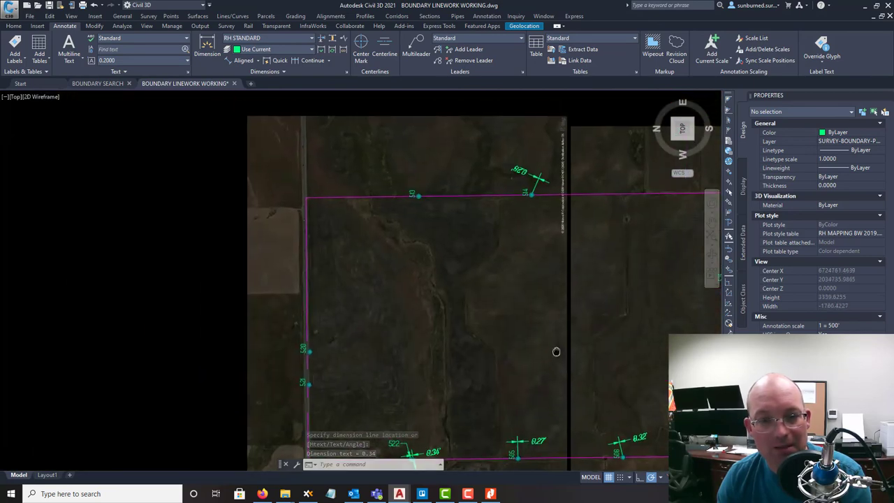
{"action": "scroll", "coordinate": [533, 189], "scroll_direction": "up", "scroll_amount": 6}
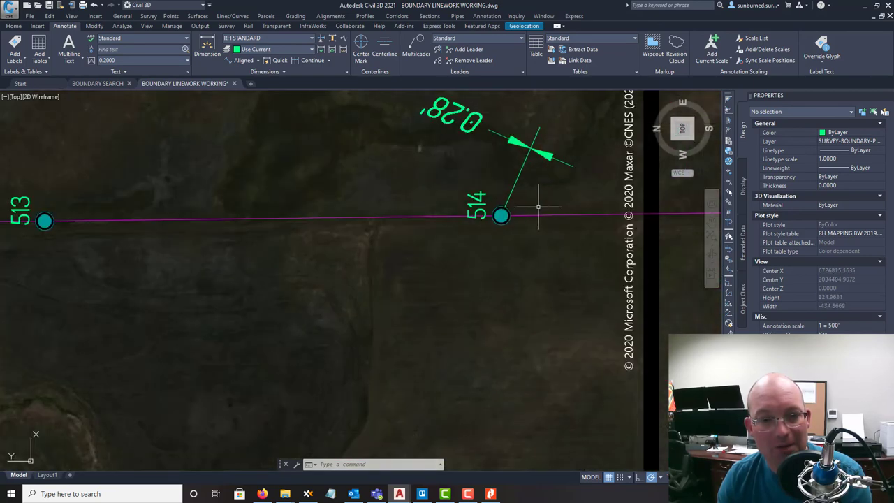
Review points 514 and 525 and the dimensioned offsets around the boundary block
{"action": "scroll", "coordinate": [538, 206], "scroll_direction": "down", "scroll_amount": 6}
{"action": "scroll", "coordinate": [577, 224], "scroll_direction": "up", "scroll_amount": 7}
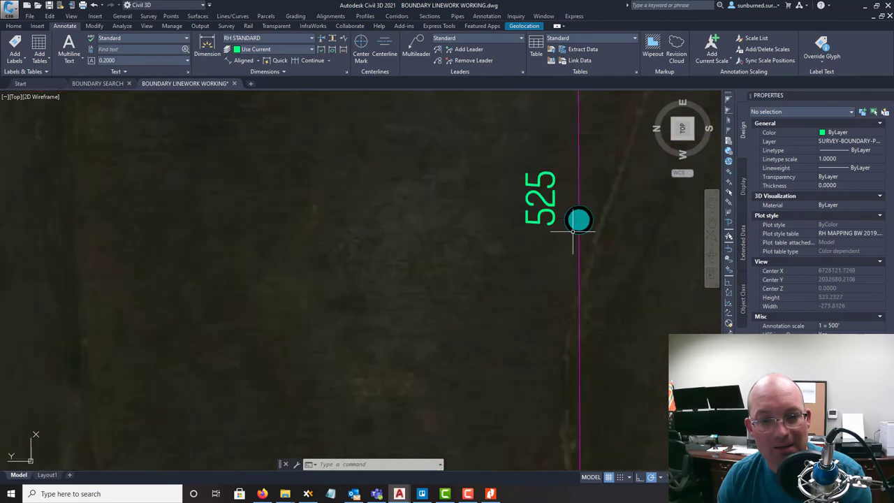
{"action": "scroll", "coordinate": [576, 223], "scroll_direction": "down", "scroll_amount": 5}
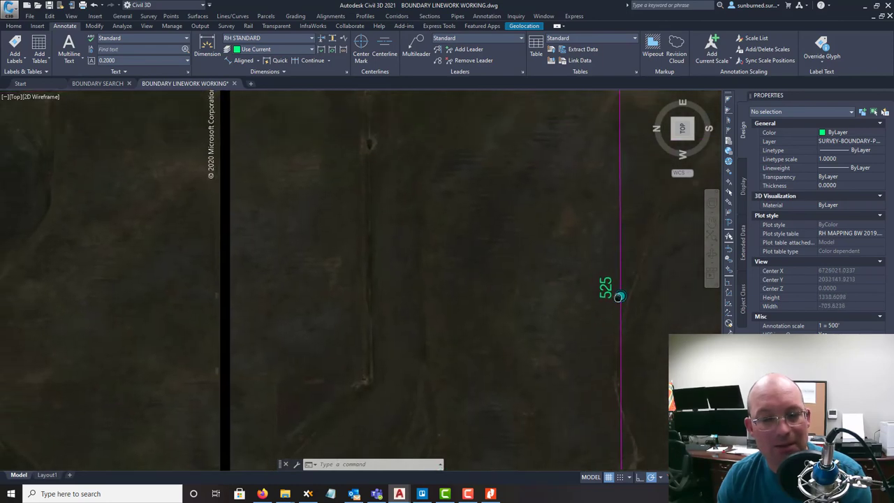
{"action": "scroll", "coordinate": [336, 173], "scroll_direction": "down", "scroll_amount": 2}
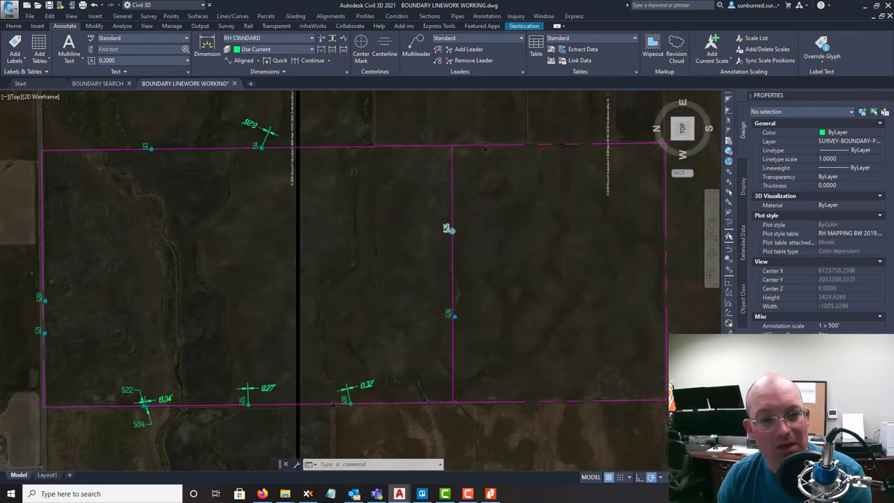
{"action": "scroll", "coordinate": [447, 237], "scroll_direction": "up", "scroll_amount": 10}
{"action": "key", "text": "Escape"}
{"action": "scroll", "coordinate": [475, 266], "scroll_direction": "down", "scroll_amount": 2}
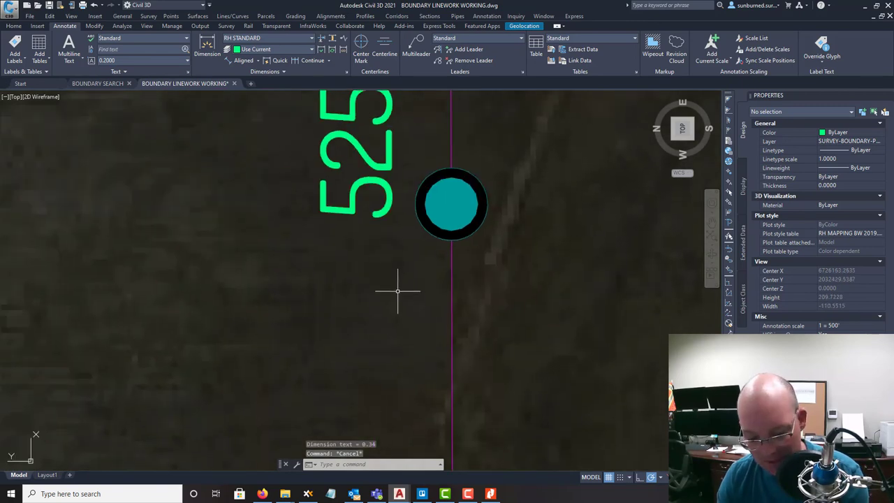
{"action": "type", "text": "m"}
{"action": "key", "text": "Return"}
{"action": "left_click", "coordinate": [491, 290]}
{"action": "left_click", "coordinate": [423, 267]}
{"action": "key", "text": "Return"}
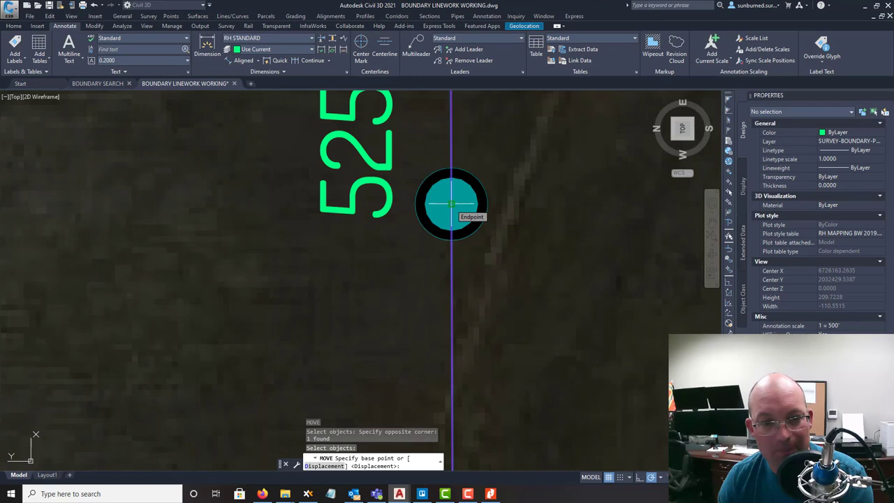
{"action": "scroll", "coordinate": [452, 211], "scroll_direction": "up", "scroll_amount": 3}
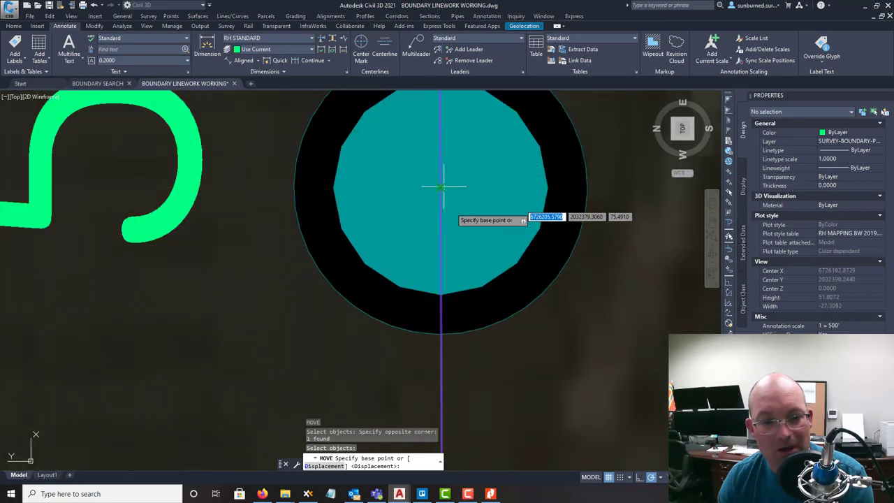
{"action": "key", "text": "Escape"}
{"action": "left_click", "coordinate": [570, 299]}
{"action": "left_click", "coordinate": [491, 221]}
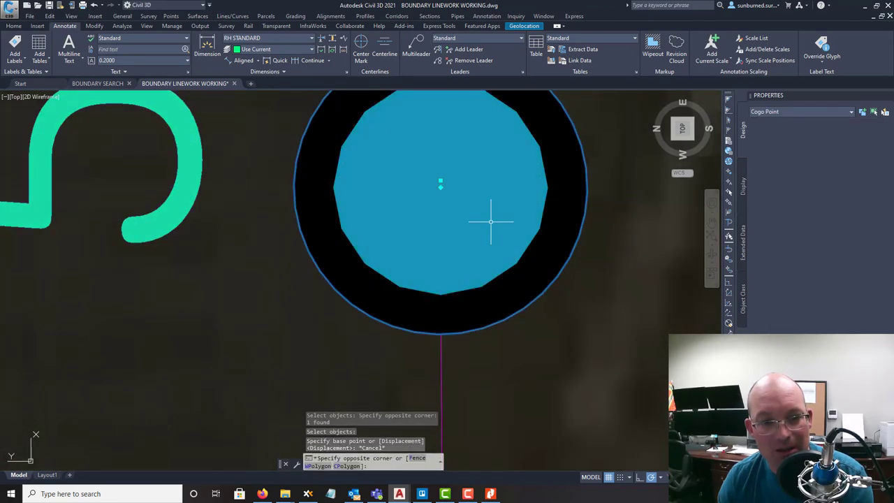
{"action": "scroll", "coordinate": [392, 185], "scroll_direction": "down", "scroll_amount": 5}
{"action": "key", "text": "Escape"}
Move the boundary block from its line endpoint at point 514 onto that point's node, using endpoint and node snaps
{"action": "middle_click_drag", "start_coordinate": [313, 130], "coordinate": [780, 384]}
{"action": "scroll", "coordinate": [619, 211], "scroll_direction": "down", "scroll_amount": 5}
{"action": "scroll", "coordinate": [619, 211], "scroll_direction": "up", "scroll_amount": 4}
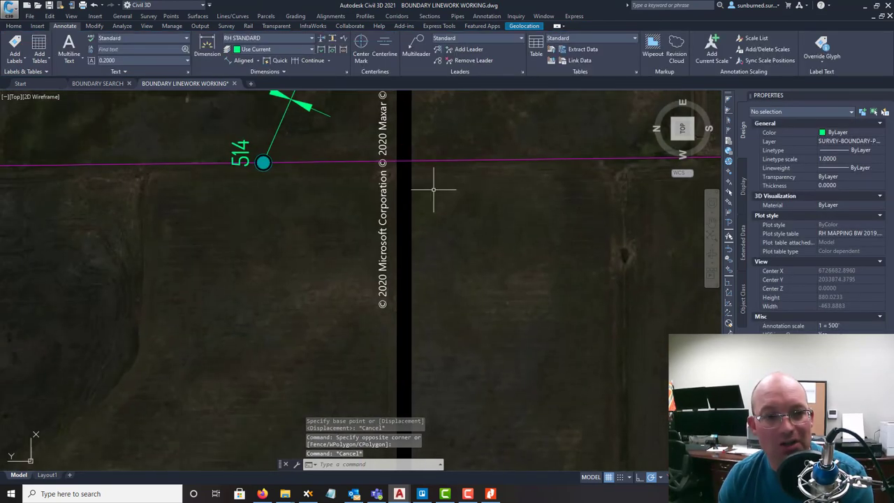
{"action": "middle_click_drag", "start_coordinate": [209, 187], "coordinate": [358, 226]}
{"action": "scroll", "coordinate": [434, 191], "scroll_direction": "up", "scroll_amount": 3}
{"action": "middle_click_drag", "start_coordinate": [425, 195], "coordinate": [477, 204]}
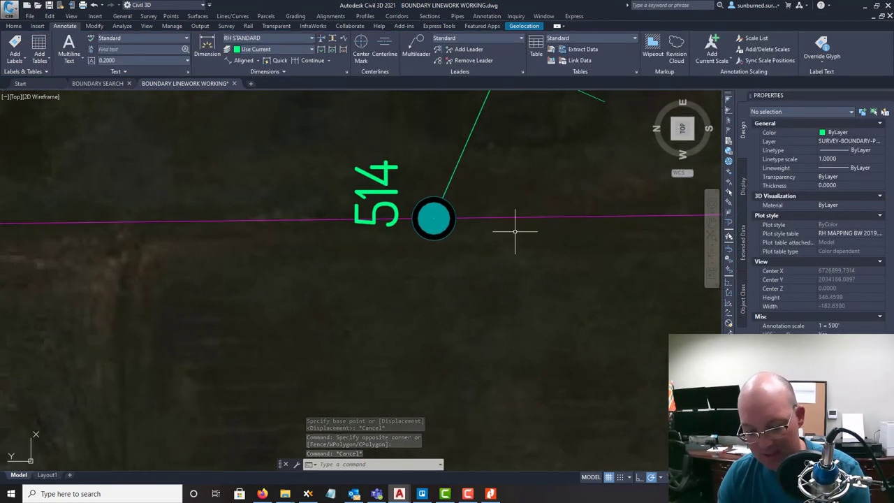
{"action": "type", "text": "m"}
{"action": "key", "text": "space"}
{"action": "left_click", "coordinate": [510, 217]}
{"action": "key", "text": "Return"}
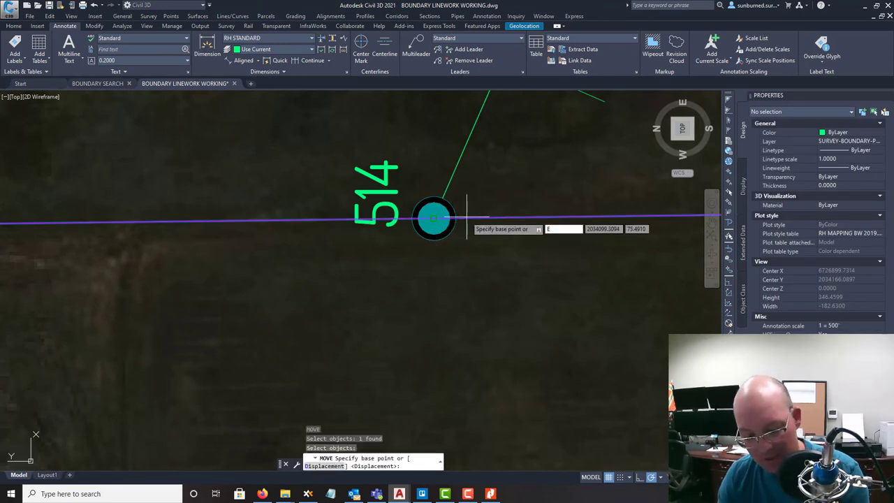
{"action": "type", "text": "END"}
{"action": "key", "text": "space"}
{"action": "left_click", "coordinate": [434, 219]}
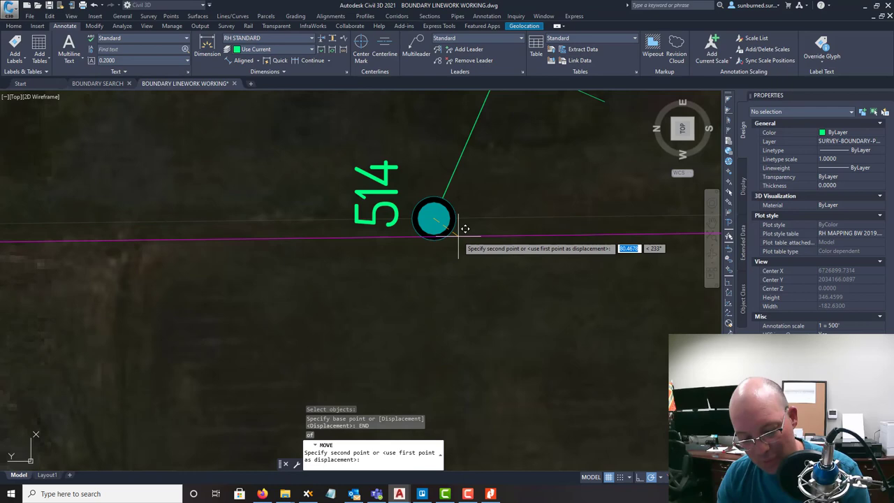
{"action": "type", "text": "NOD"}
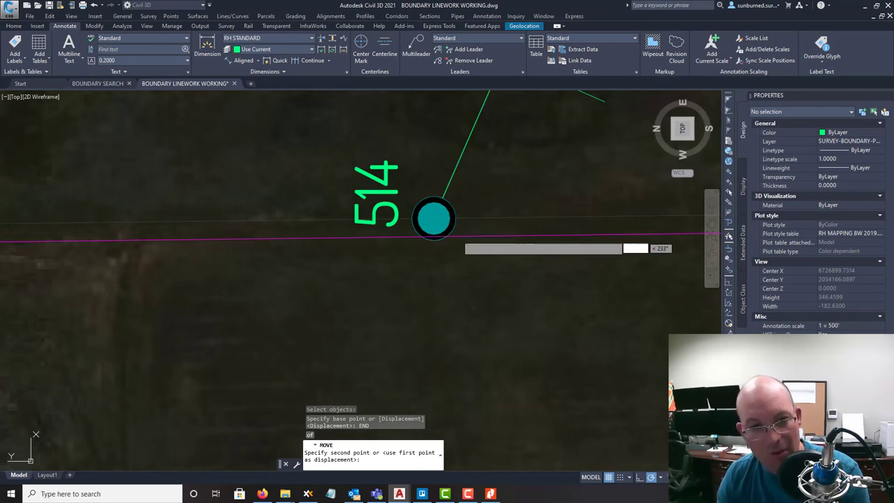
{"action": "key", "text": "space"}
{"action": "left_click", "coordinate": [439, 231]}
Delete the offset dimension at point 514 on the east line
{"action": "scroll", "coordinate": [480, 209], "scroll_direction": "down", "scroll_amount": 5}
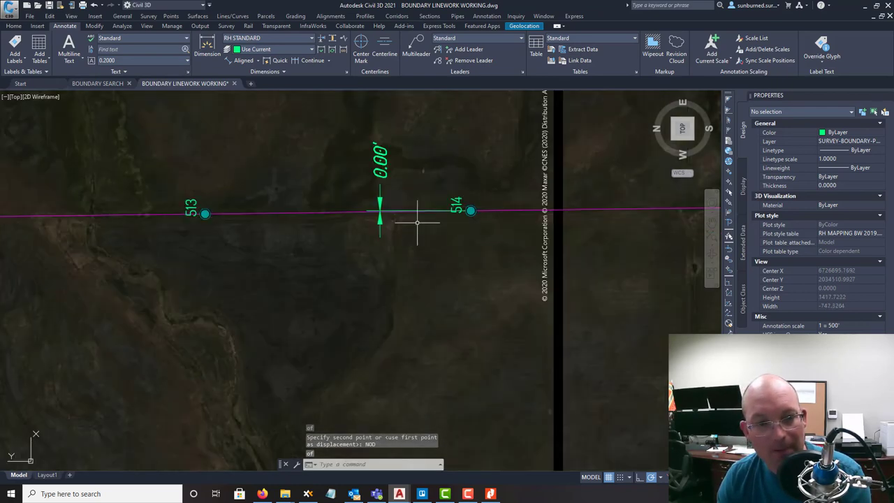
{"action": "key", "text": "Escape"}
{"action": "left_click", "coordinate": [392, 182]}
{"action": "left_click", "coordinate": [362, 161]}
{"action": "left_click", "coordinate": [361, 155]}
{"action": "key", "text": "Delete"}
{"action": "scroll", "coordinate": [425, 194], "scroll_direction": "down", "scroll_amount": 5}
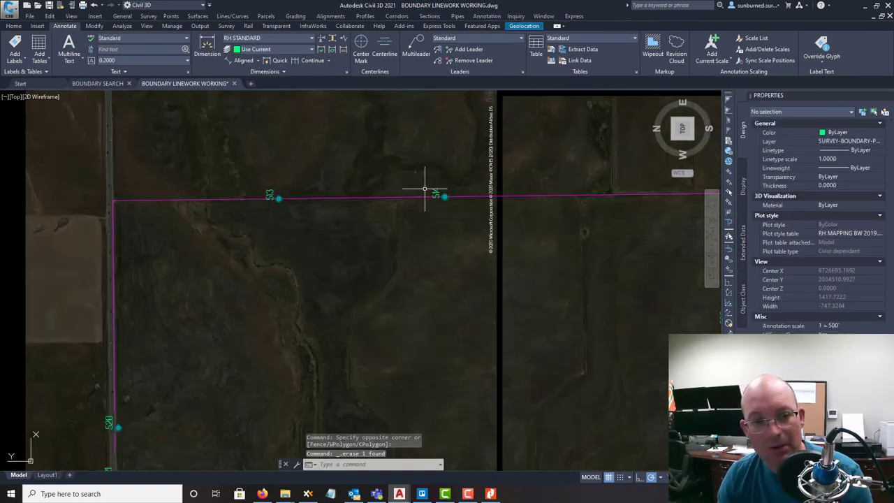
{"action": "scroll", "coordinate": [296, 182], "scroll_direction": "up", "scroll_amount": 4}
{"action": "middle_click_drag", "start_coordinate": [148, 128], "coordinate": [280, 163]}
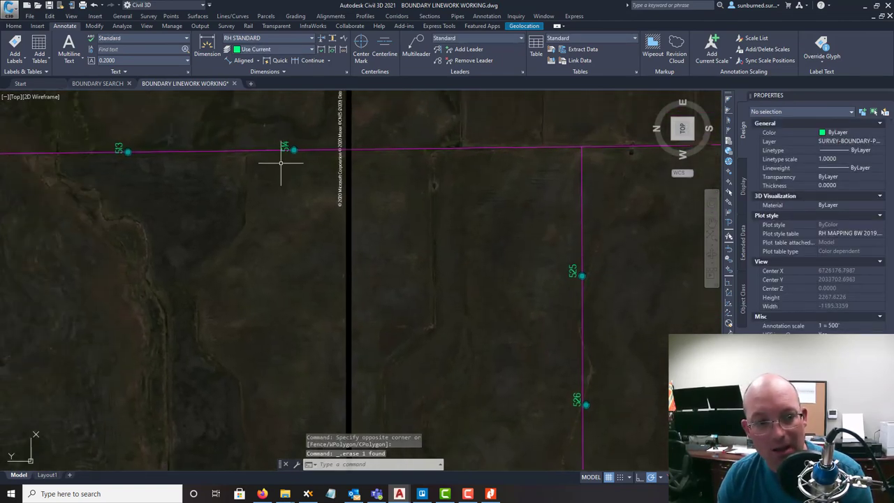
{"action": "type", "text": "RO"}
{"action": "key", "text": "Return"}
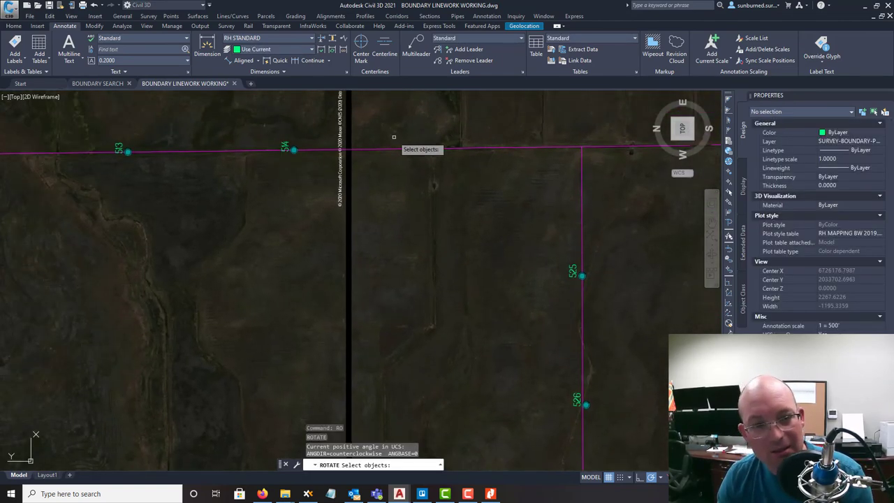
{"action": "left_click", "coordinate": [394, 139]}
{"action": "left_click", "coordinate": [373, 160]}
{"action": "key", "text": "Return"}
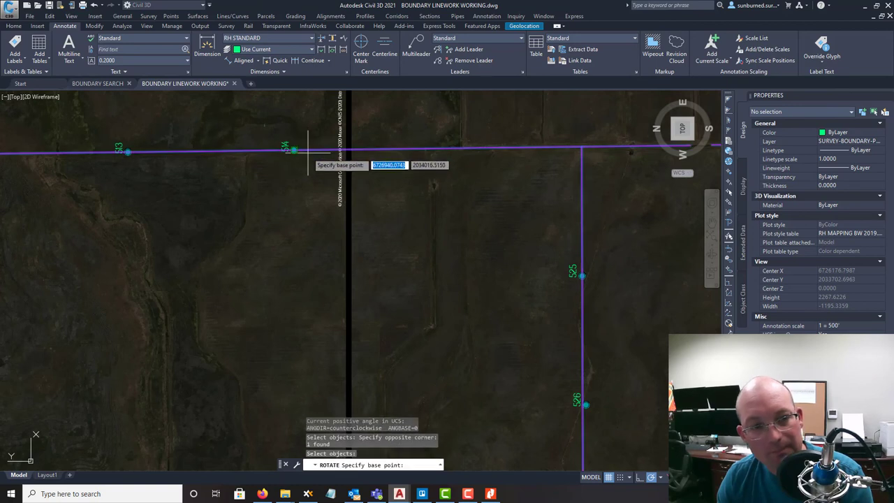
{"action": "left_click", "coordinate": [300, 149]}
{"action": "type", "text": "R"}
{"action": "key", "text": "Return"}
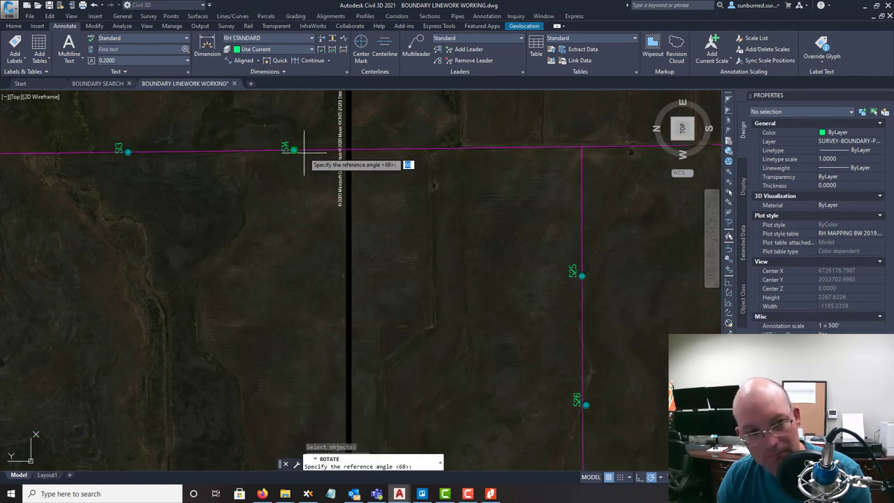
{"action": "left_click", "coordinate": [299, 150]}
{"action": "key", "text": "Escape"}
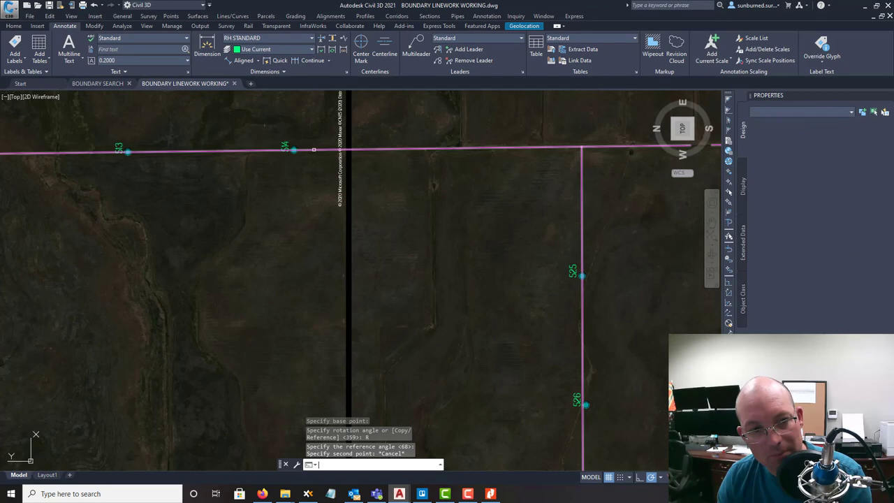
Rotate the boundary block about point 514 by reference, taking the line from 514 to the block's endpoint at 525 and aligning it with 525's node
{"action": "key", "text": "Return"}
{"action": "left_click", "coordinate": [308, 150]}
{"action": "key", "text": "Return"}
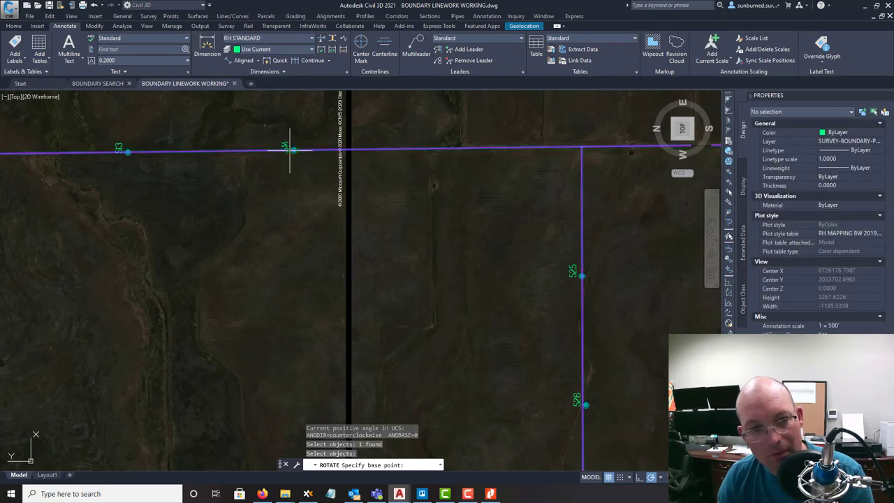
{"action": "scroll", "coordinate": [289, 149], "scroll_direction": "up", "scroll_amount": 8}
{"action": "left_click", "coordinate": [294, 149]}
{"action": "type", "text": "r"}
{"action": "key", "text": "Return"}
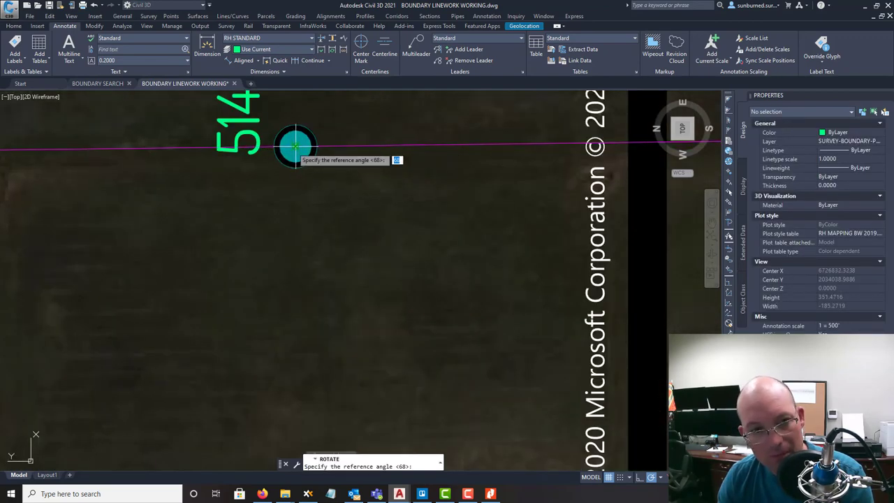
{"action": "left_click", "coordinate": [295, 146]}
{"action": "scroll", "coordinate": [409, 244], "scroll_direction": "down", "scroll_amount": 8}
{"action": "scroll", "coordinate": [539, 269], "scroll_direction": "up", "scroll_amount": 4}
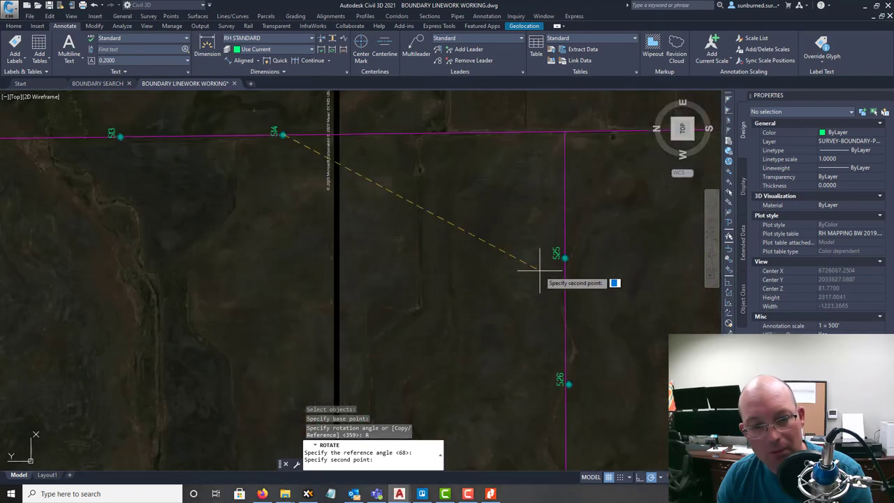
{"action": "scroll", "coordinate": [559, 258], "scroll_direction": "up", "scroll_amount": 6}
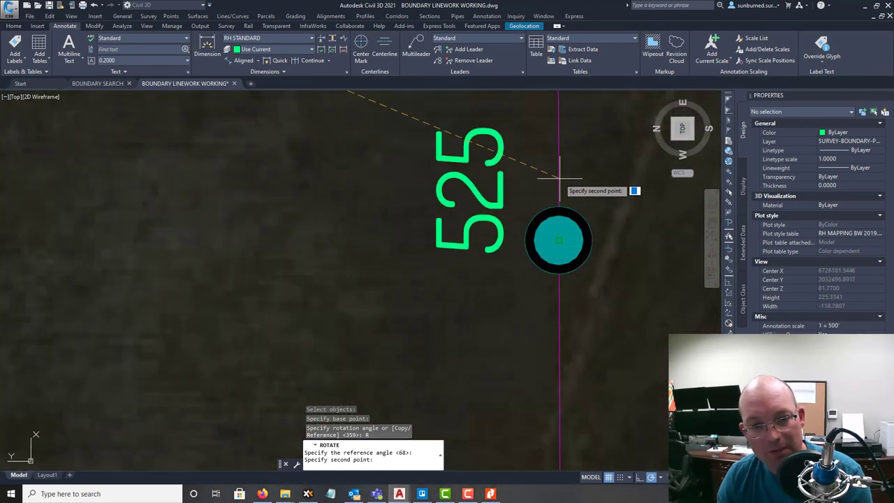
{"action": "left_click", "coordinate": [558, 237]}
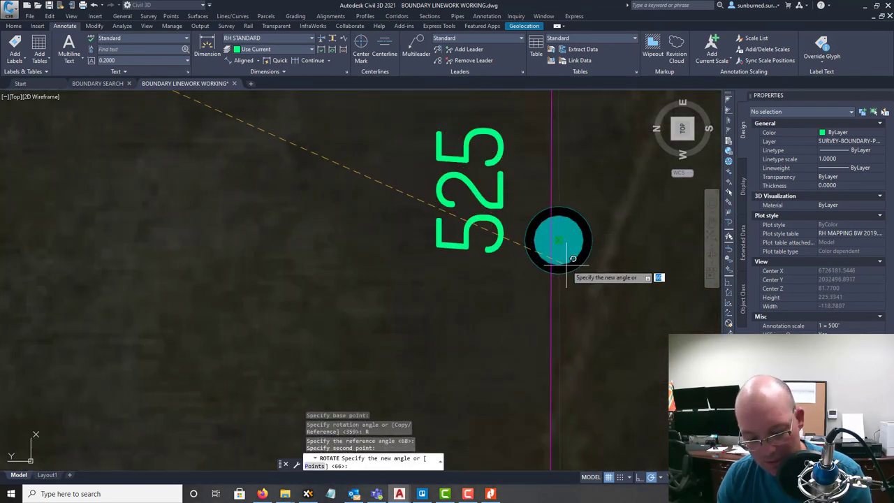
{"action": "type", "text": "NOD"}
{"action": "key", "text": "Return"}
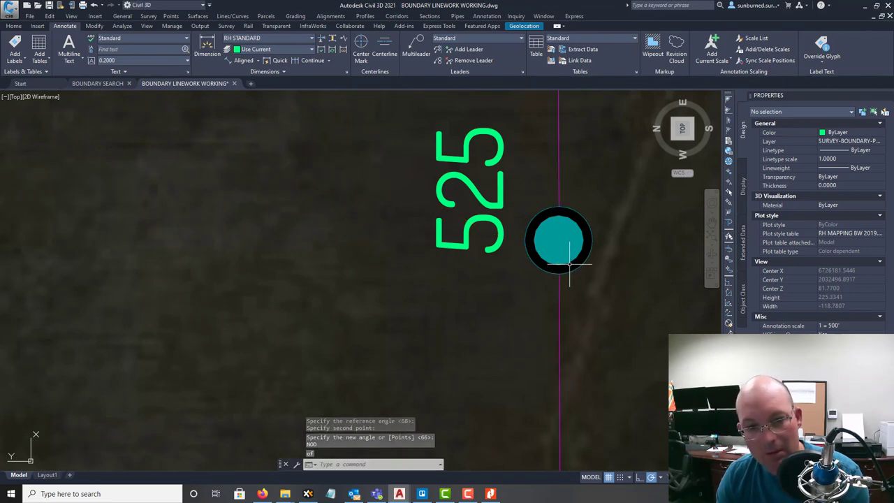
Review the offset dimensions at points 504, 505 and 506 on the west line
{"action": "scroll", "coordinate": [569, 231], "scroll_direction": "down", "scroll_amount": 7}
{"action": "scroll", "coordinate": [524, 307], "scroll_direction": "up", "scroll_amount": 6}
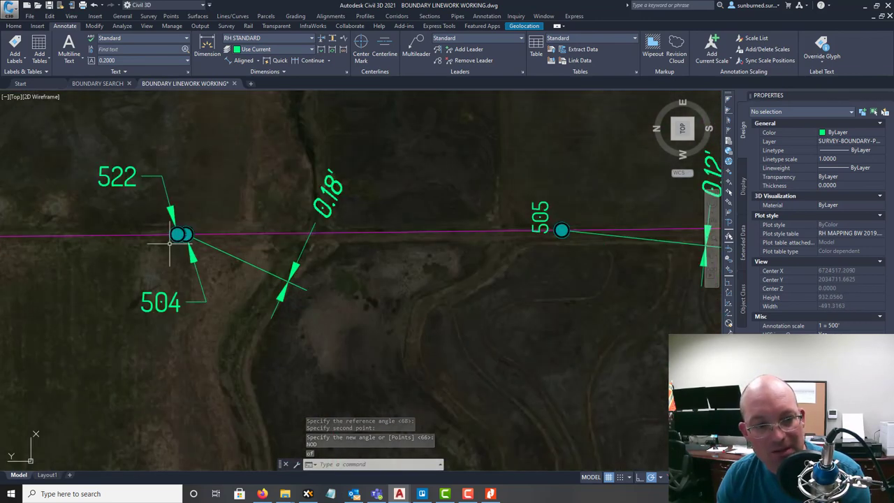
{"action": "middle_click_drag", "start_coordinate": [170, 244], "coordinate": [216, 255]}
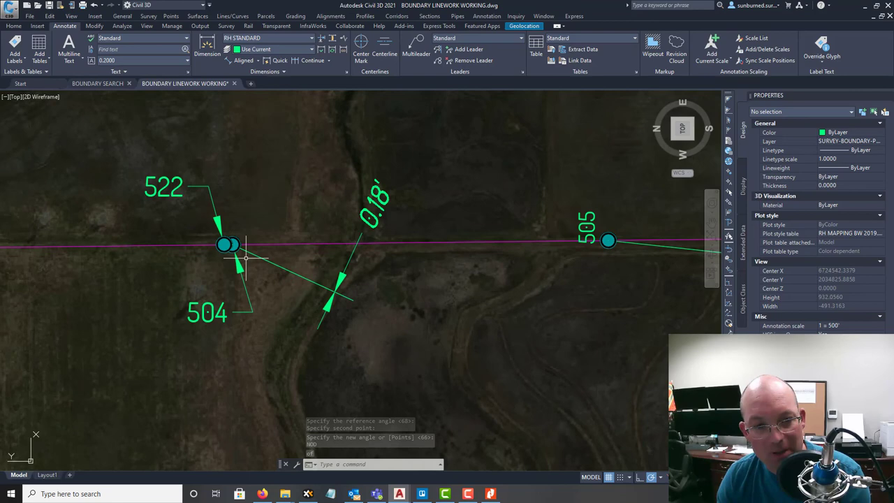
{"action": "scroll", "coordinate": [332, 250], "scroll_direction": "down", "scroll_amount": 3}
{"action": "scroll", "coordinate": [473, 258], "scroll_direction": "up", "scroll_amount": 3}
{"action": "scroll", "coordinate": [413, 206], "scroll_direction": "down", "scroll_amount": 5}
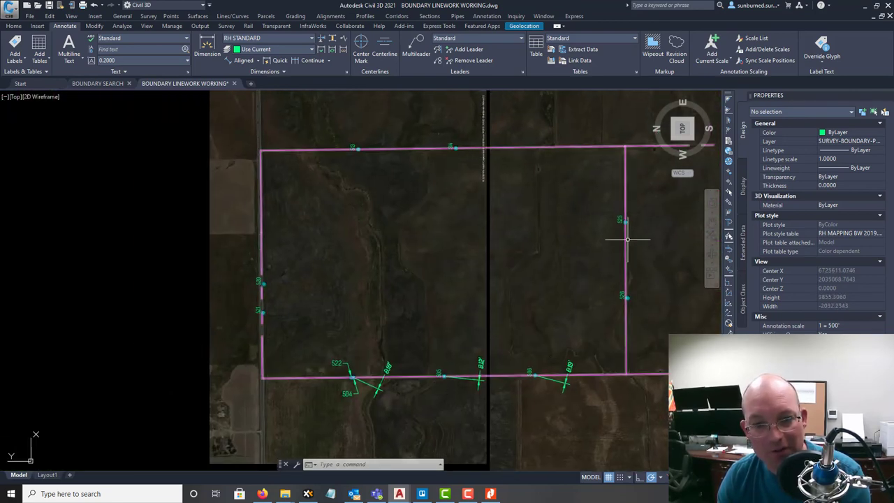
{"action": "middle_click_drag", "start_coordinate": [561, 393], "coordinate": [574, 362]}
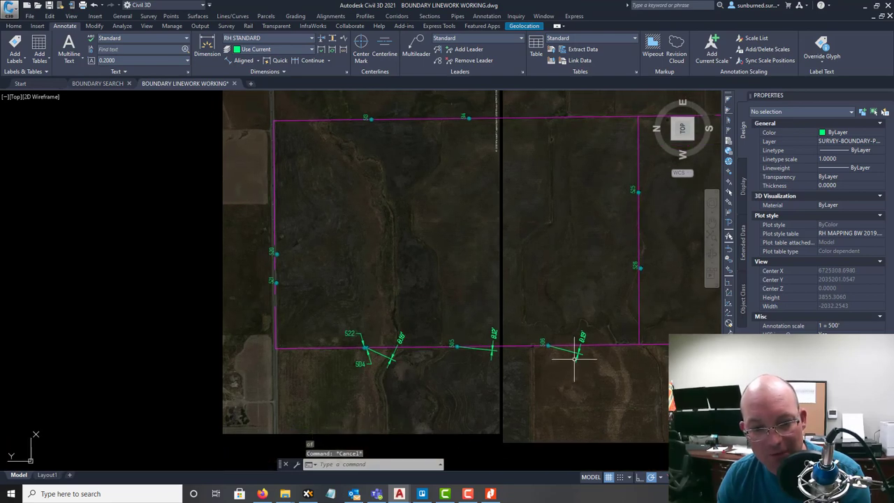
{"action": "left_click", "coordinate": [577, 357]}
{"action": "key", "text": "Escape"}
{"action": "mouse_move", "coordinate": [622, 276]}
{"action": "middle_mouse_down"}
{"action": "mouse_move", "coordinate": [612, 284]}
{"action": "mouse_move", "coordinate": [624, 263]}
{"action": "middle_mouse_up"}
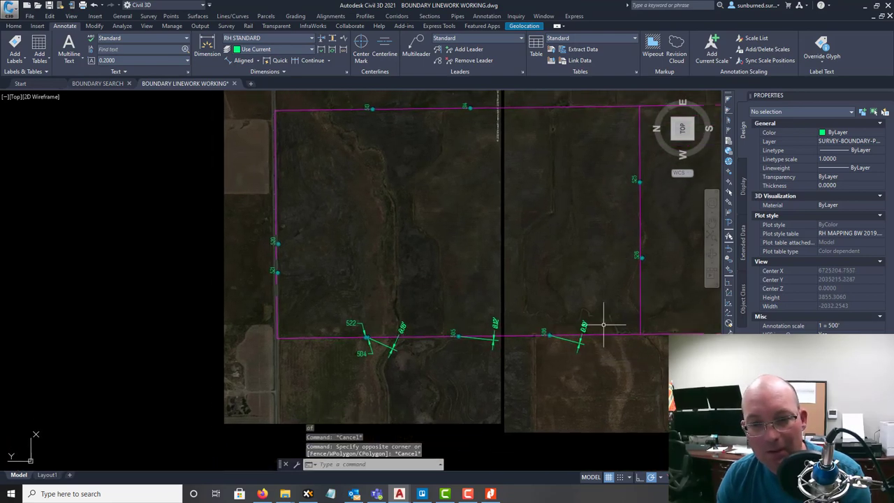
Examine how points 526, 520 and 521 sit against the boundary lines and compare them with the west line offsets
{"action": "scroll", "coordinate": [648, 250], "scroll_direction": "up", "scroll_amount": 8}
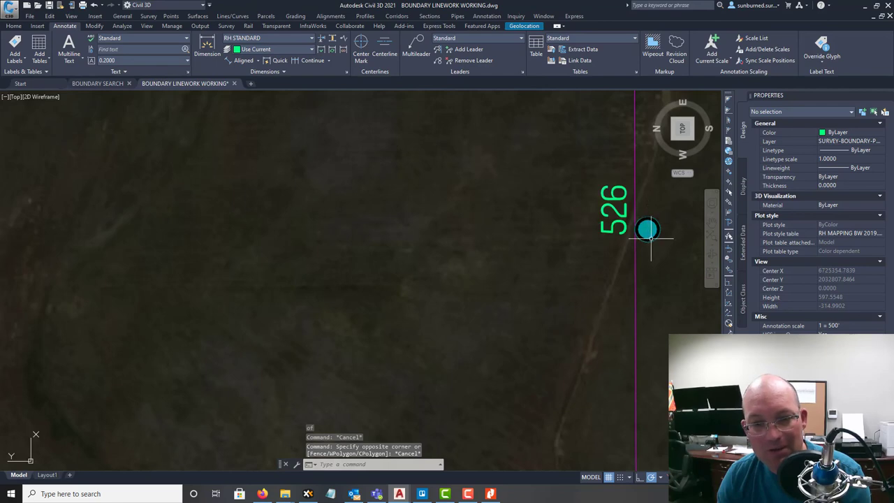
{"action": "scroll", "coordinate": [651, 238], "scroll_direction": "down", "scroll_amount": 8}
{"action": "mouse_move", "coordinate": [379, 295]}
{"action": "middle_mouse_down"}
{"action": "mouse_move", "coordinate": [513, 293]}
{"action": "mouse_move", "coordinate": [494, 387]}
{"action": "middle_mouse_up"}
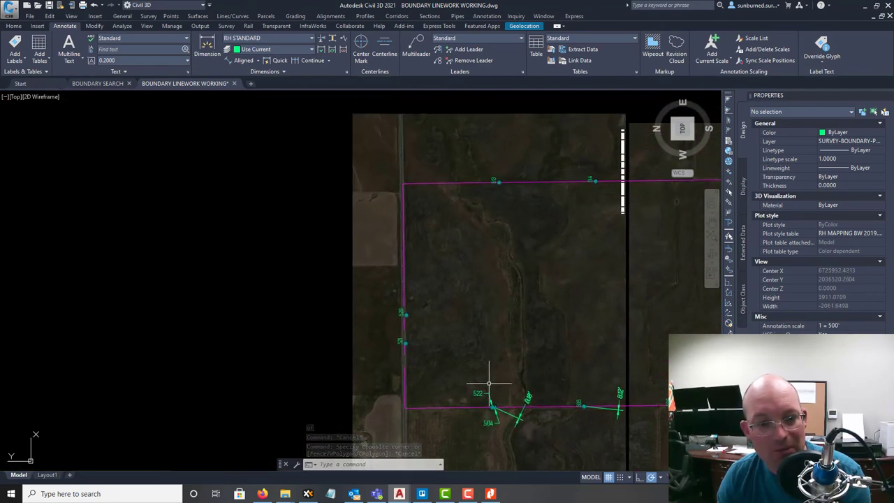
{"action": "scroll", "coordinate": [447, 353], "scroll_direction": "up", "scroll_amount": 6}
{"action": "middle_click_drag", "start_coordinate": [442, 355], "coordinate": [518, 306]}
{"action": "scroll", "coordinate": [637, 379], "scroll_direction": "down", "scroll_amount": 4}
{"action": "scroll", "coordinate": [467, 272], "scroll_direction": "up", "scroll_amount": 5}
{"action": "scroll", "coordinate": [399, 296], "scroll_direction": "down", "scroll_amount": 5}
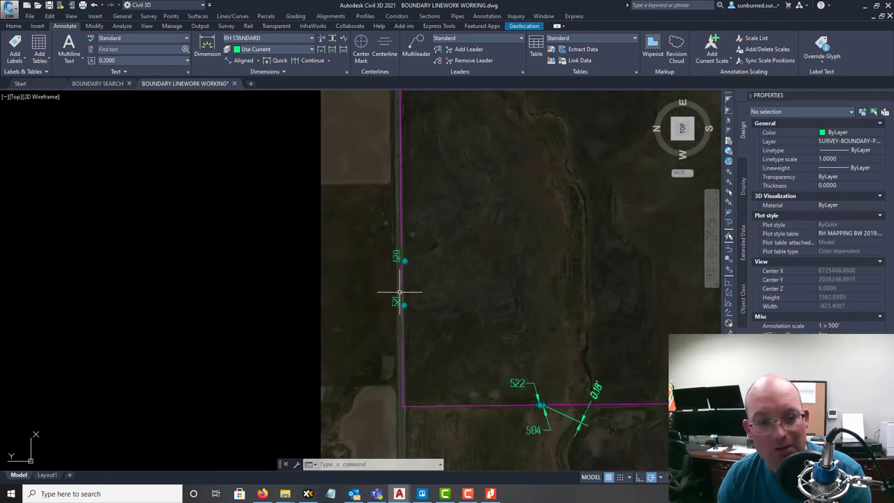
{"action": "middle_click_drag", "start_coordinate": [665, 263], "coordinate": [355, 314]}
{"action": "middle_click_drag", "start_coordinate": [531, 348], "coordinate": [590, 307]}
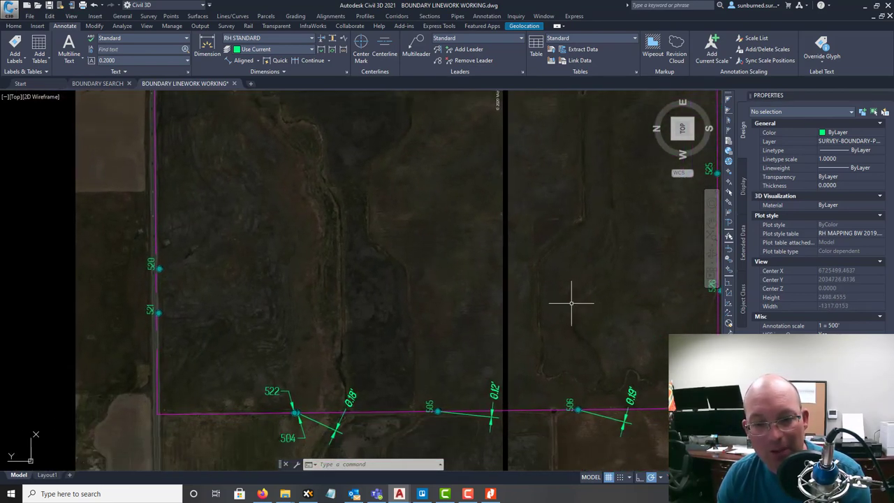
{"action": "scroll", "coordinate": [573, 303], "scroll_direction": "down", "scroll_amount": 4}
{"action": "scroll", "coordinate": [564, 303], "scroll_direction": "up", "scroll_amount": 2}
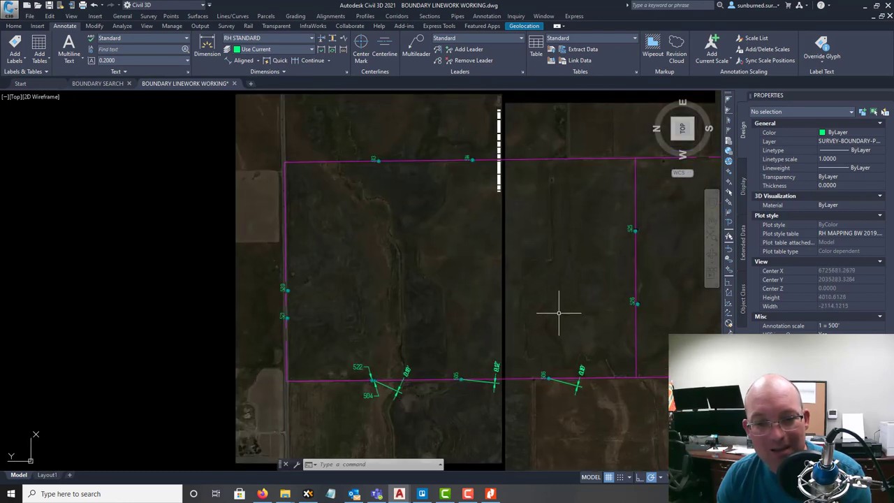